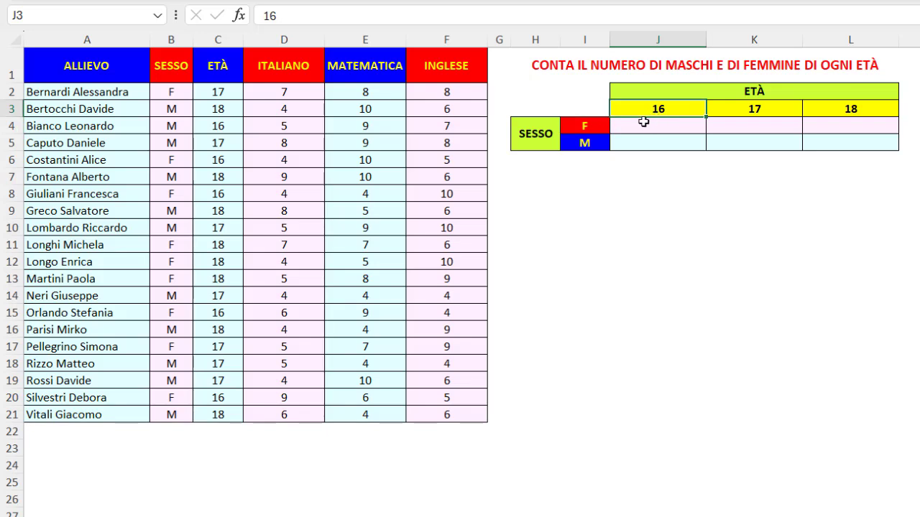
# - Examine the SESSO and ETÀ columns of the student list and the F and 16 criteria cells of the count table
pyautogui.click(641, 125)
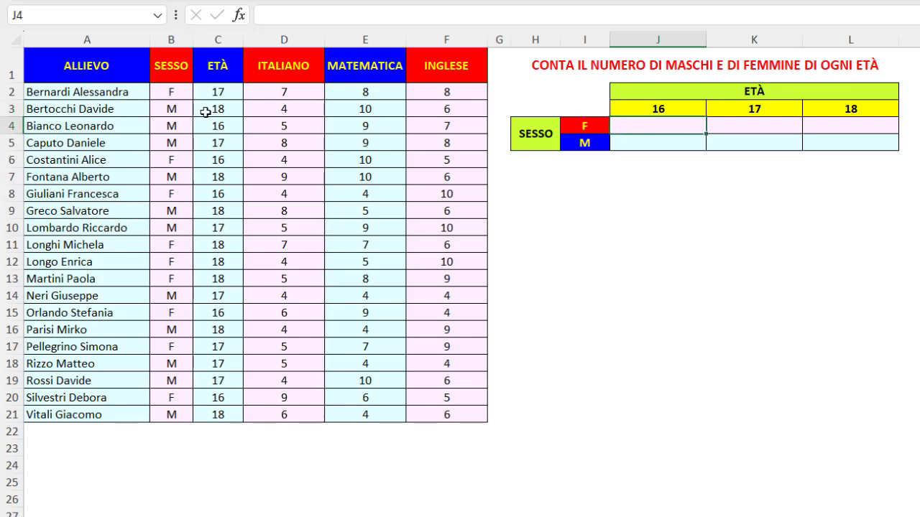
pyautogui.click(171, 92)
pyautogui.moveTo(173, 121); pyautogui.dragTo(171, 414)
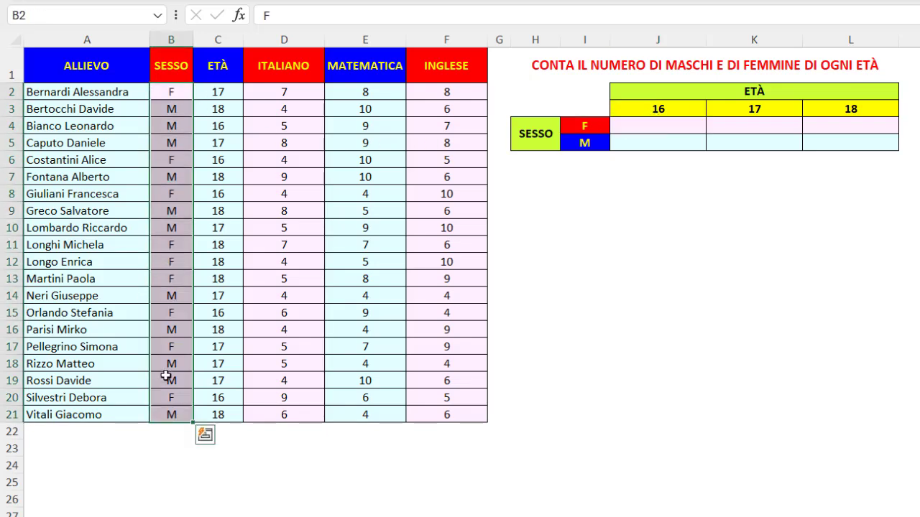
pyautogui.click(166, 156)
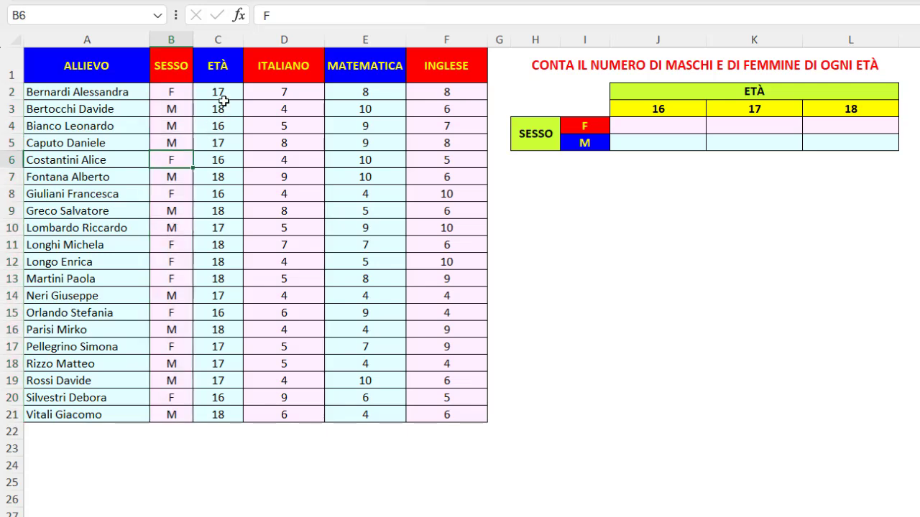
pyautogui.moveTo(219, 92); pyautogui.dragTo(228, 273)
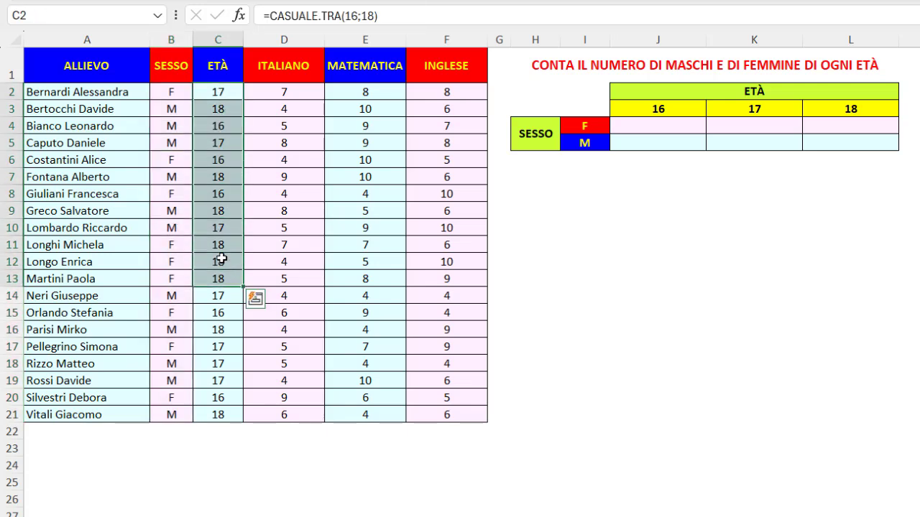
pyautogui.click(218, 127)
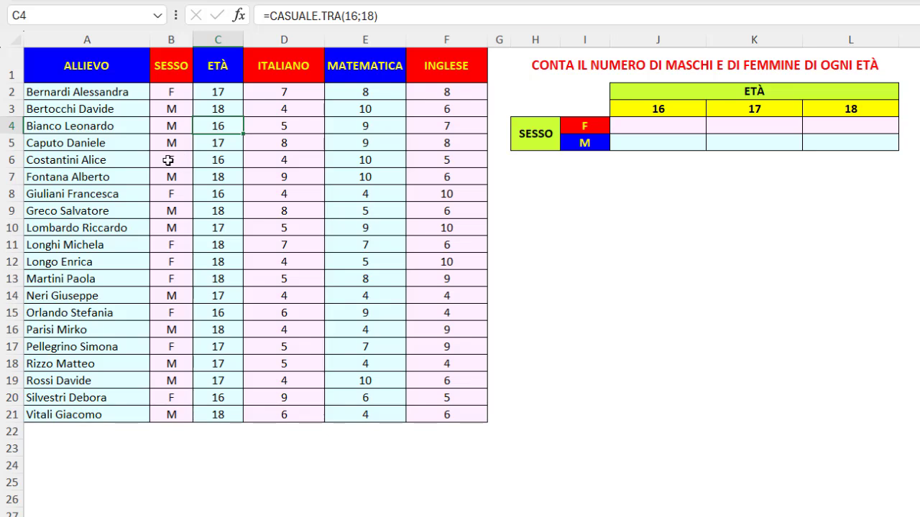
pyautogui.moveTo(178, 156); pyautogui.dragTo(212, 156)
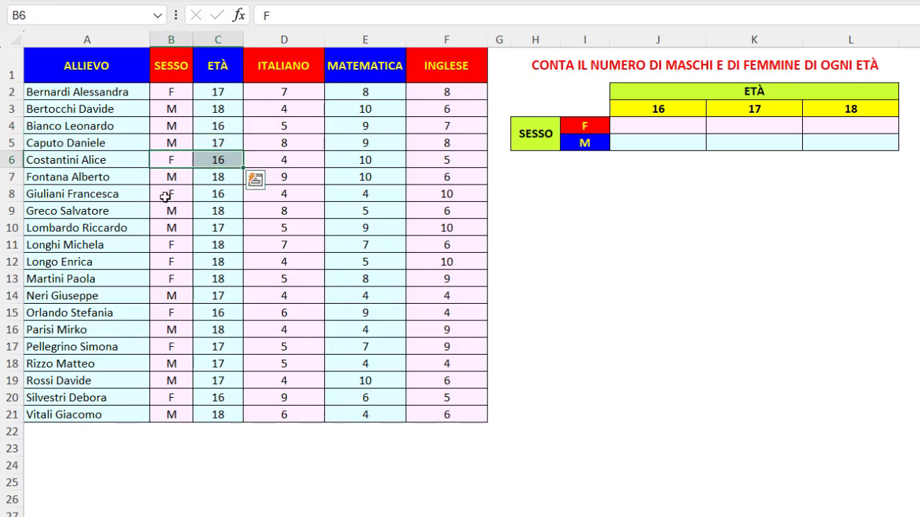
pyautogui.moveTo(167, 194); pyautogui.dragTo(220, 192)
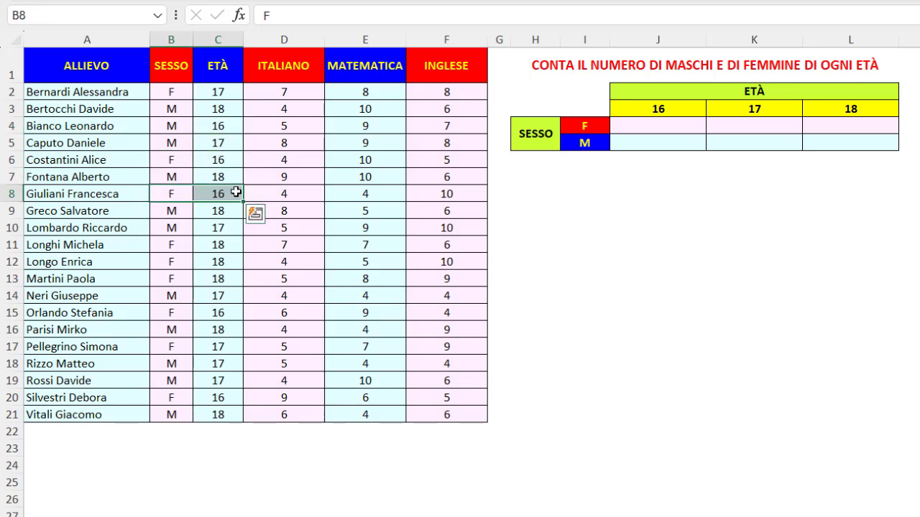
pyautogui.click(638, 125)
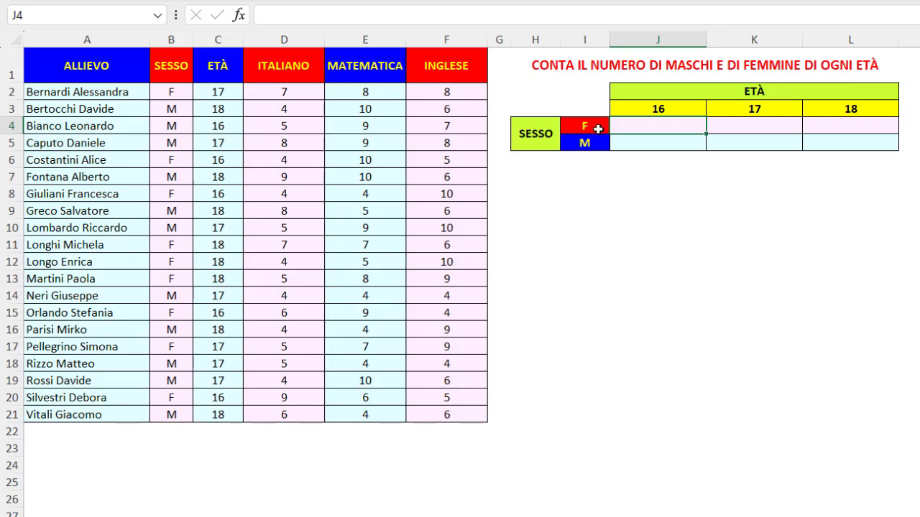
pyautogui.click(596, 127)
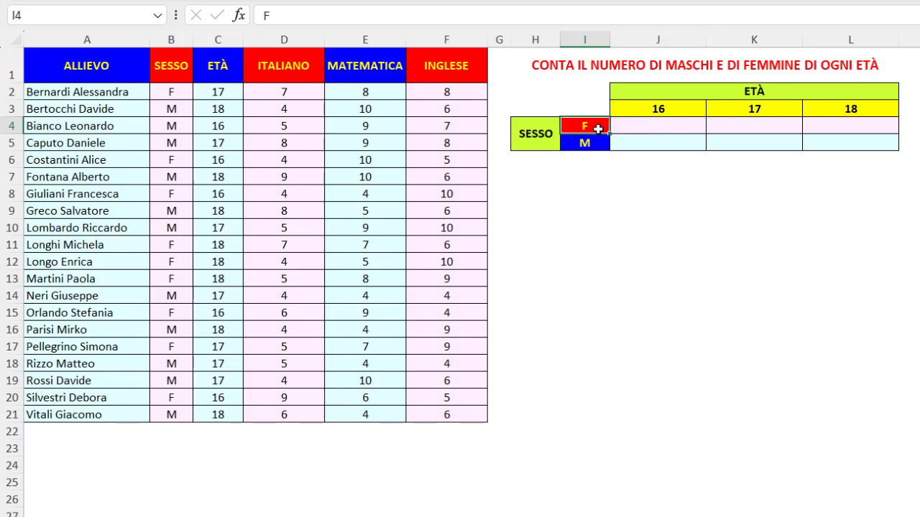
pyautogui.click(629, 109)
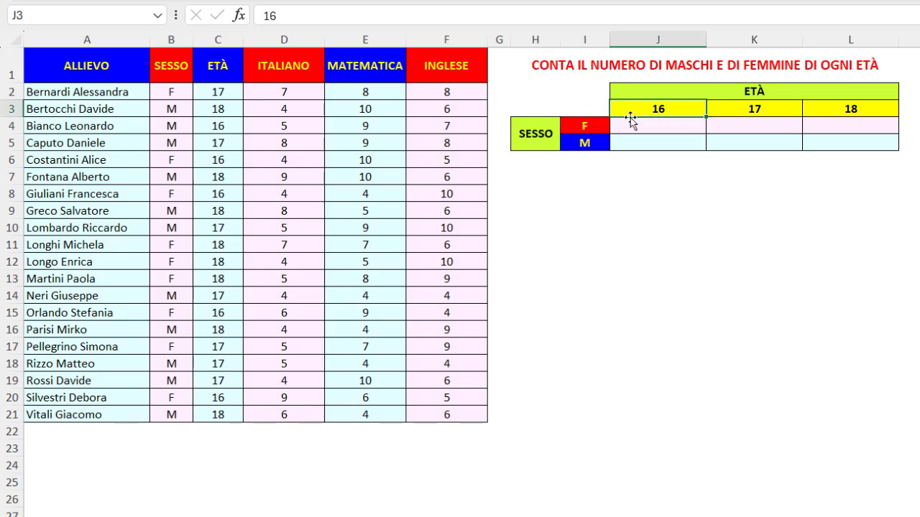
# - Start a CONTA.PIÙ.SE formula in cell J4 and open its function arguments
pyautogui.click(630, 125)
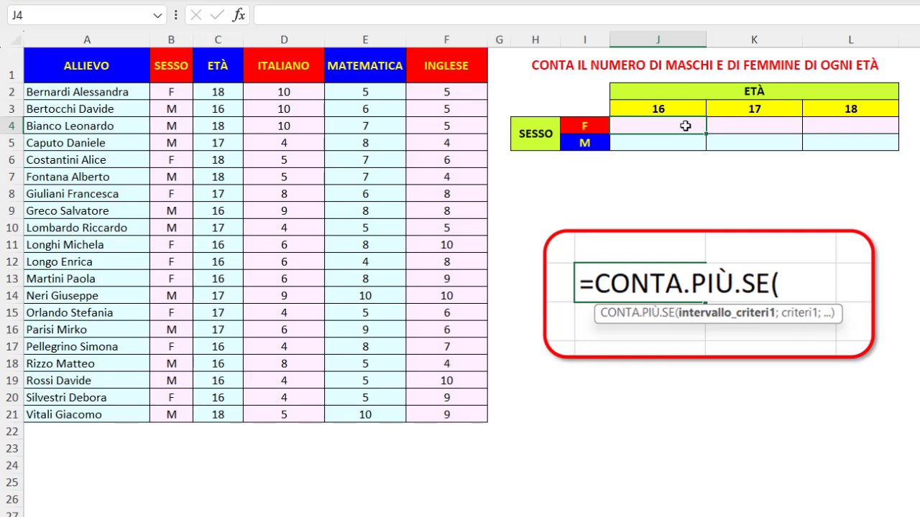
pyautogui.write('=con')
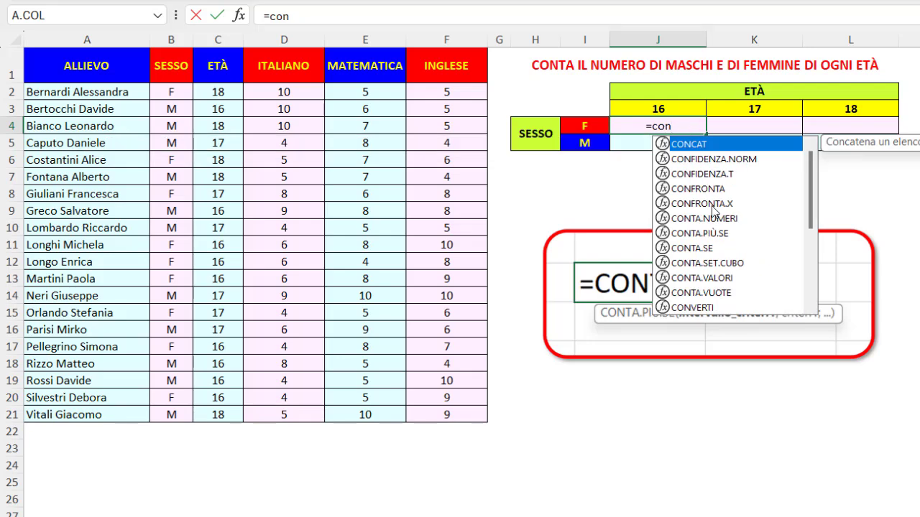
pyautogui.doubleClick(707, 235)
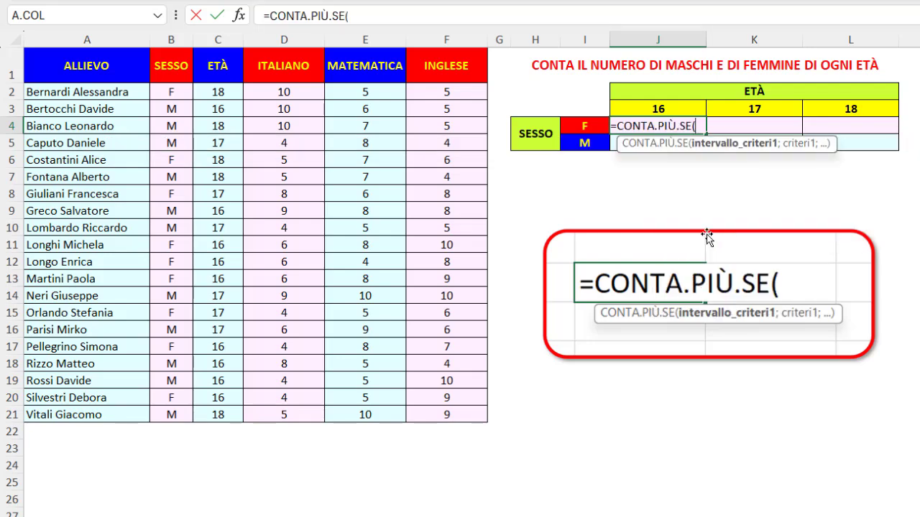
pyautogui.click(240, 19)
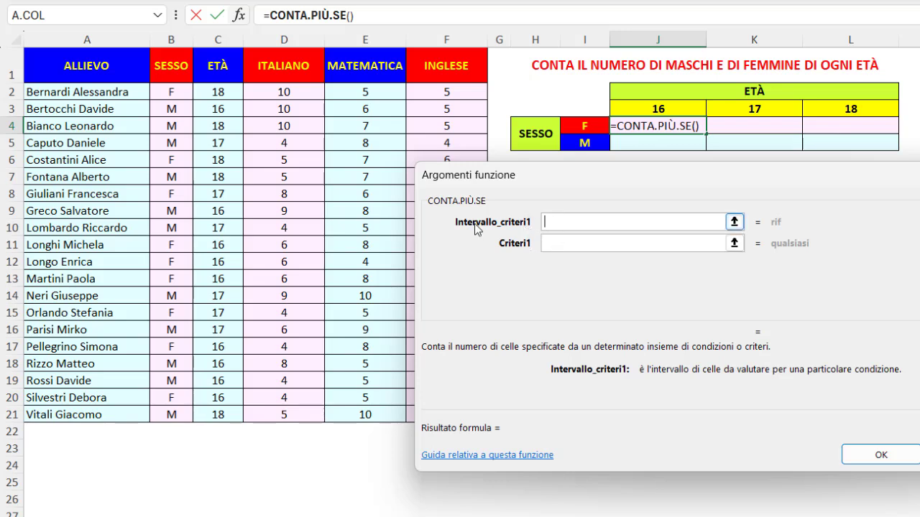
# - Set the first criteria range to $B$2:$B$21 and its criterion to $I4, locking only the criterion's column
pyautogui.moveTo(176, 91); pyautogui.dragTo(179, 413)
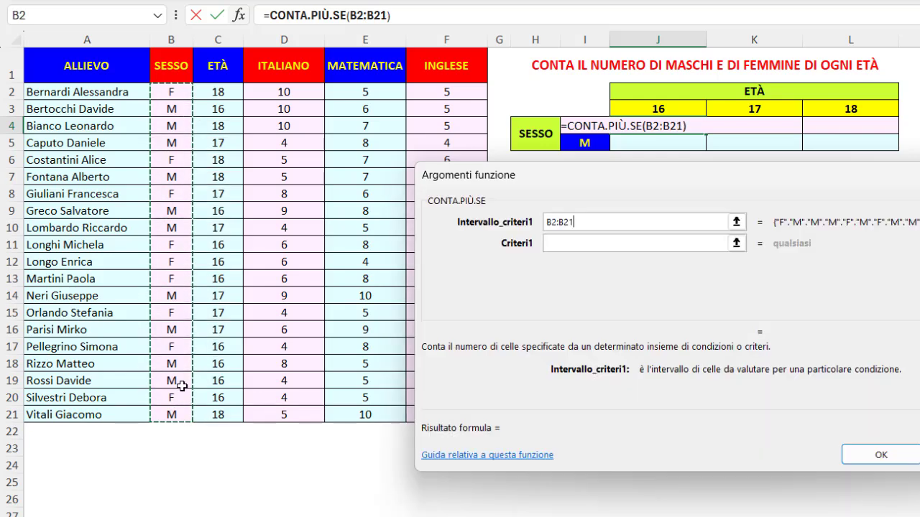
pyautogui.press('F4')
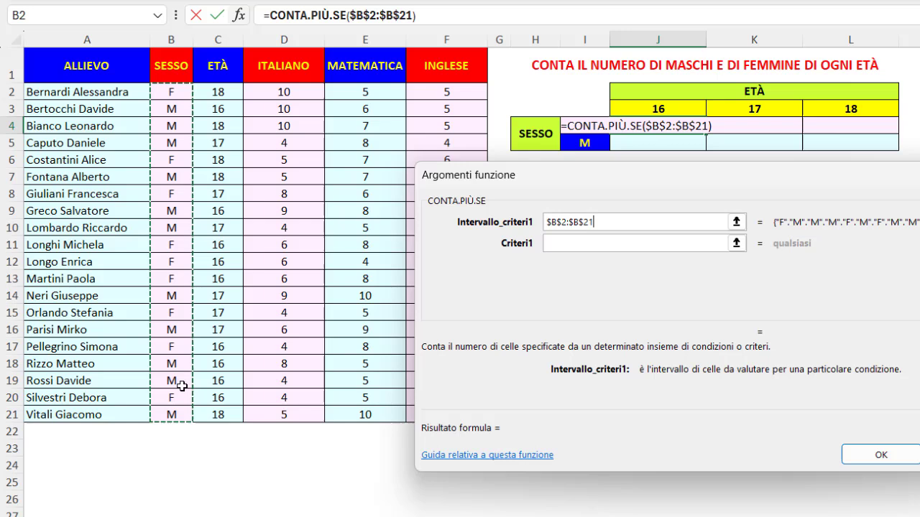
pyautogui.click(552, 243)
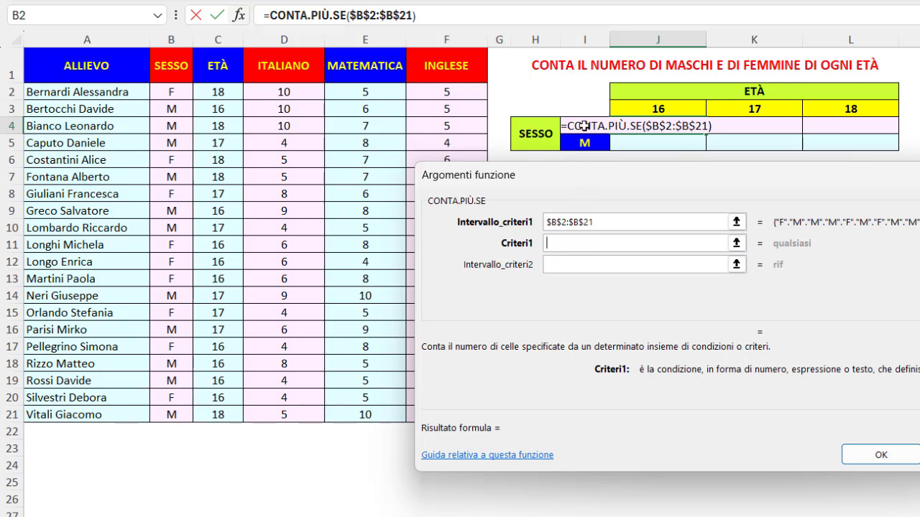
pyautogui.click(584, 126)
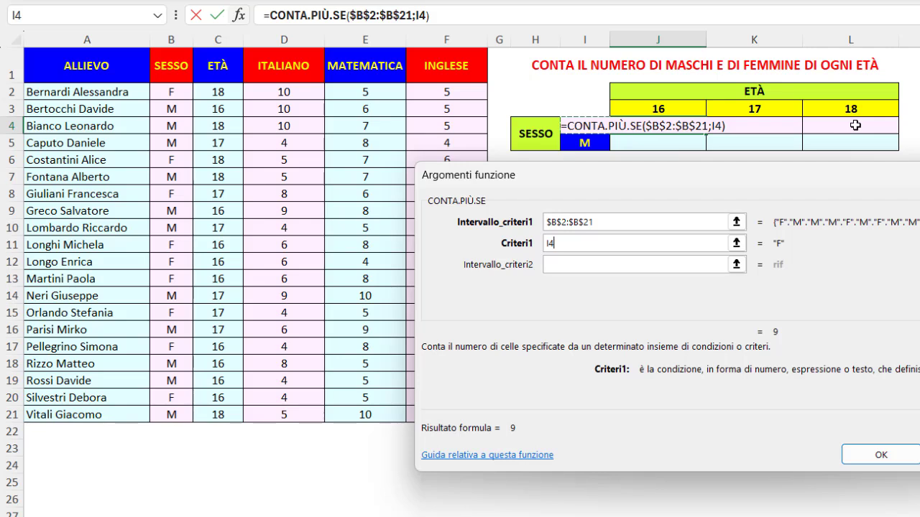
pyautogui.press('F4')
pyautogui.press('F4')
pyautogui.press('F4')
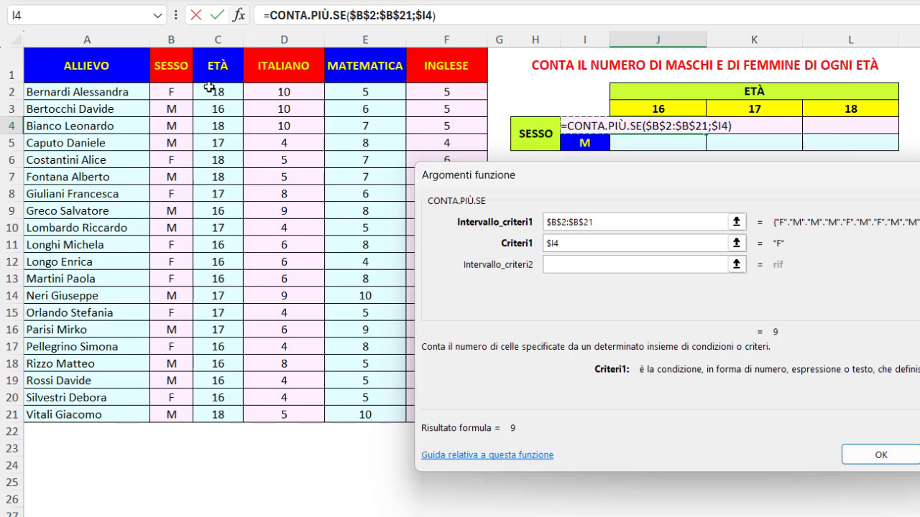
# - Set the second criteria range to $C$2:$C$21 with criterion J$3, and confirm the formula
pyautogui.click(564, 263)
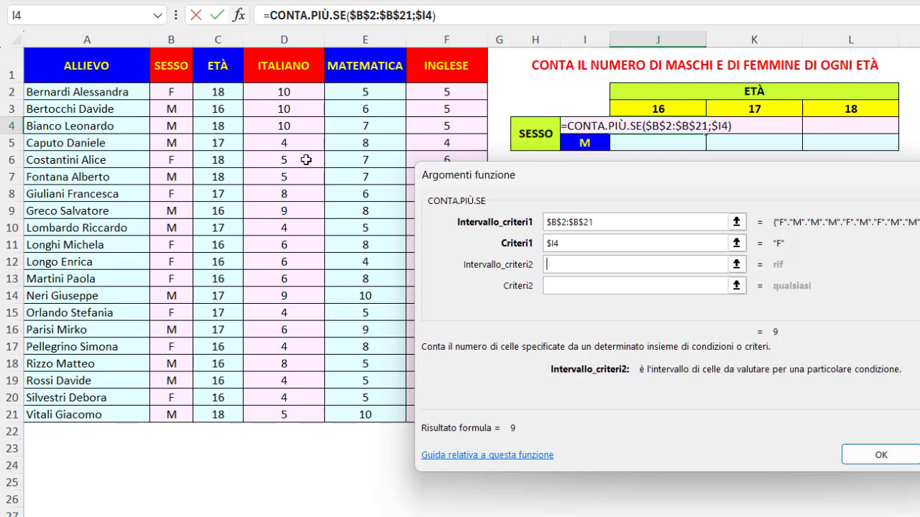
pyautogui.click(217, 91)
pyautogui.moveTo(217, 92); pyautogui.dragTo(219, 415)
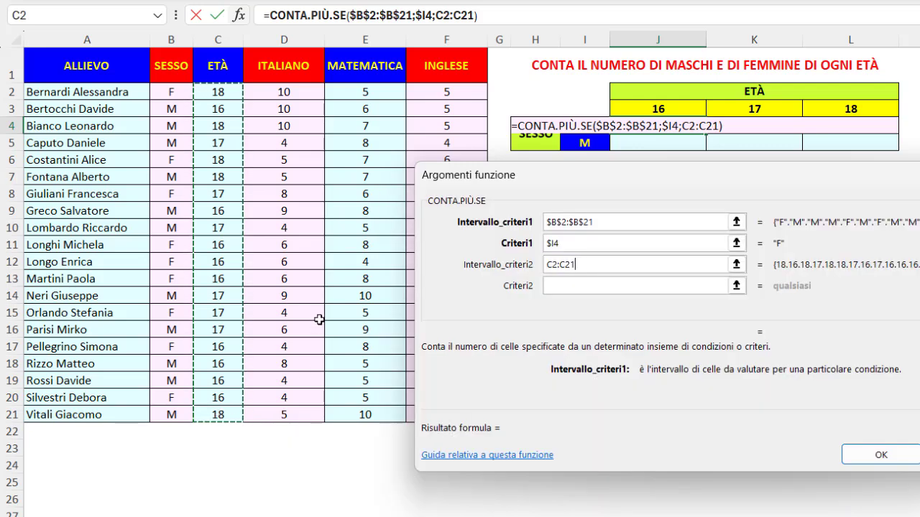
pyautogui.press('F4')
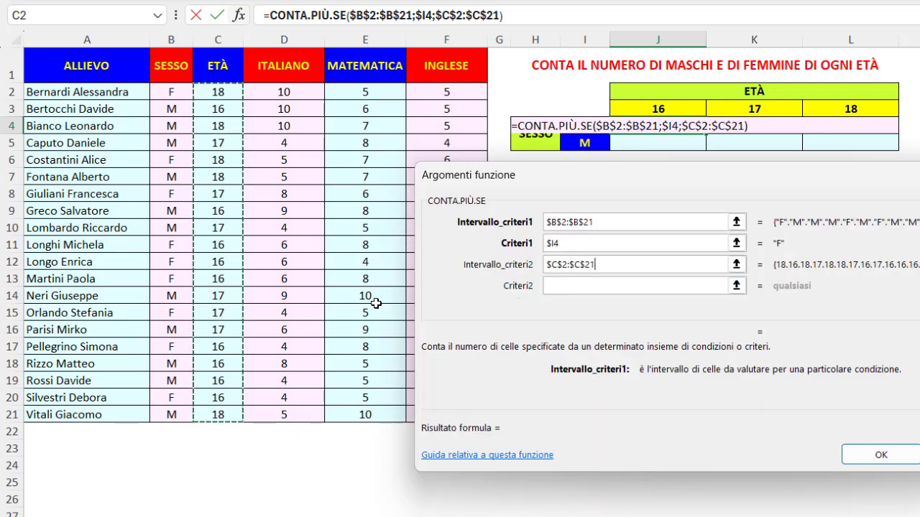
pyautogui.click(555, 285)
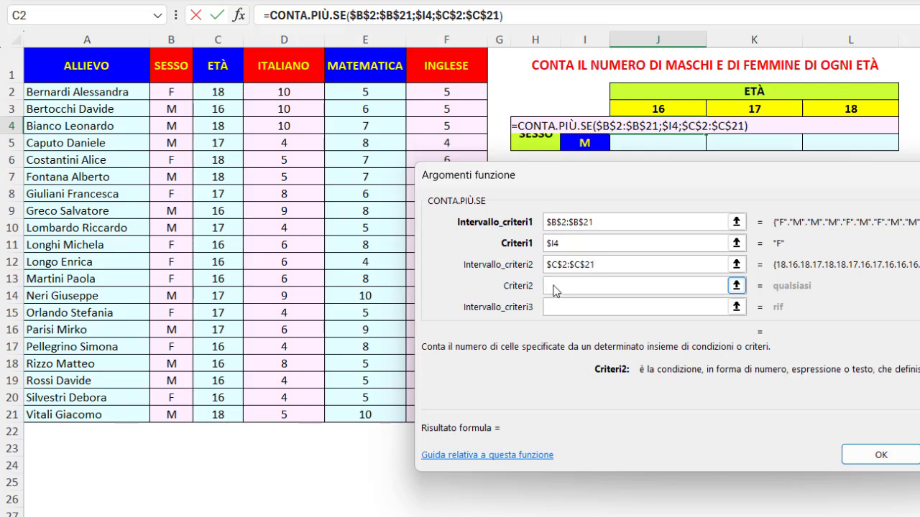
pyautogui.click(627, 108)
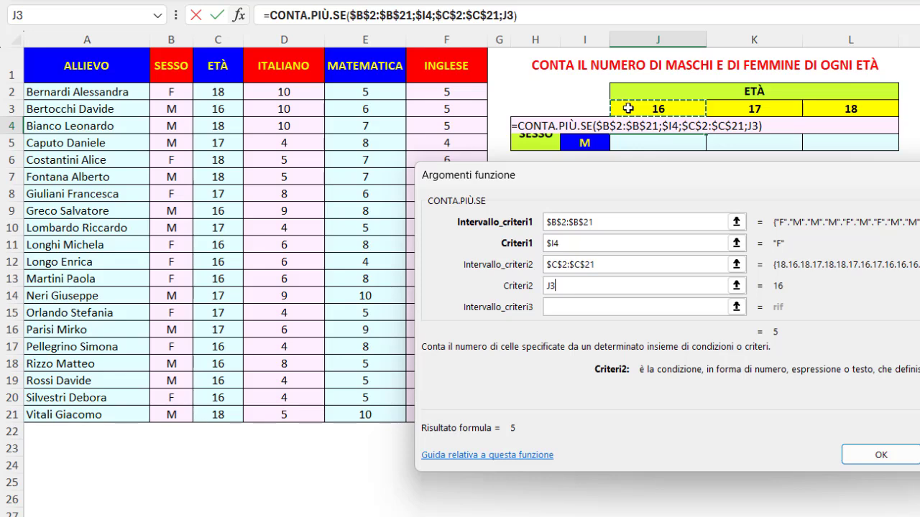
pyautogui.press('F4')
pyautogui.press('F4')
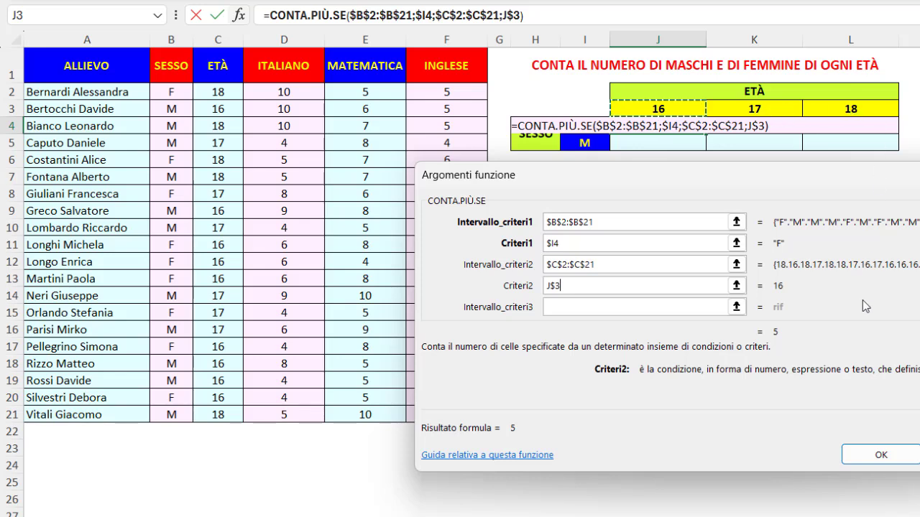
pyautogui.click(866, 451)
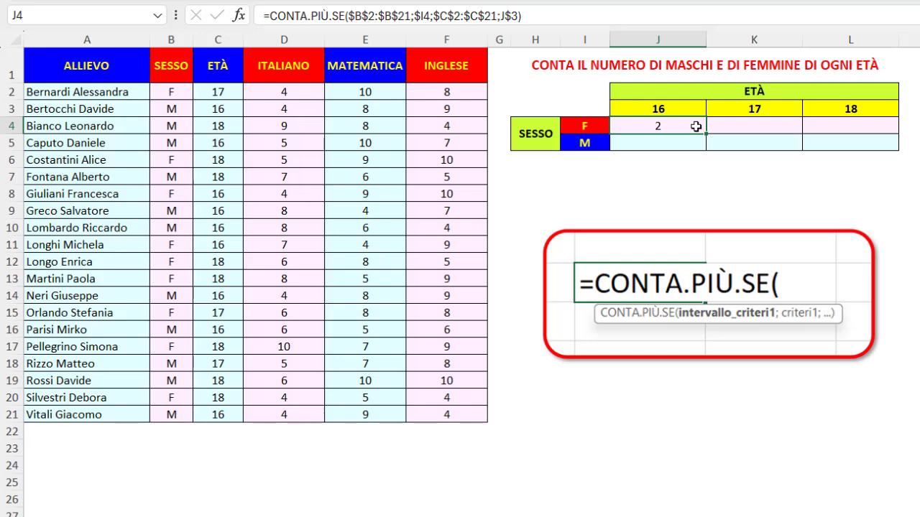
# - Fill the J4 formula across to L4 and down to row 5, copying without formatting
pyautogui.moveTo(705, 133); pyautogui.dragTo(878, 131)
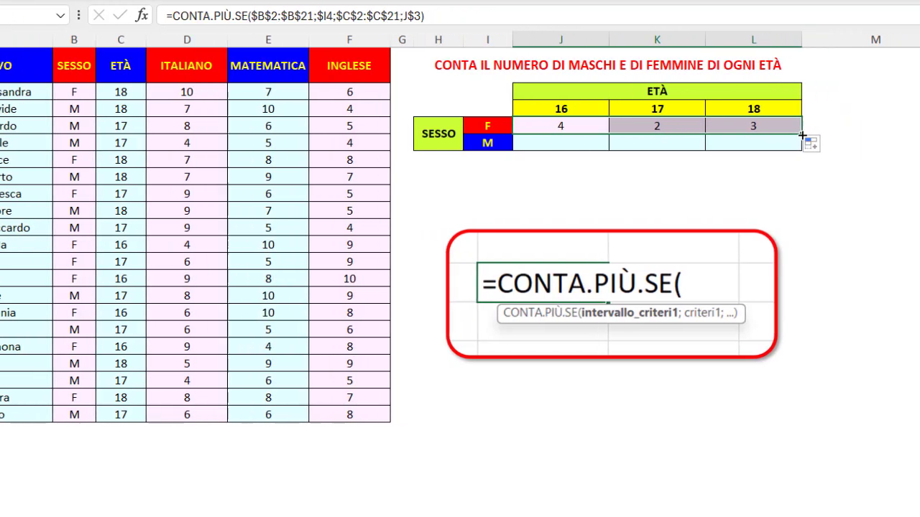
pyautogui.moveTo(899, 135); pyautogui.dragTo(900, 148)
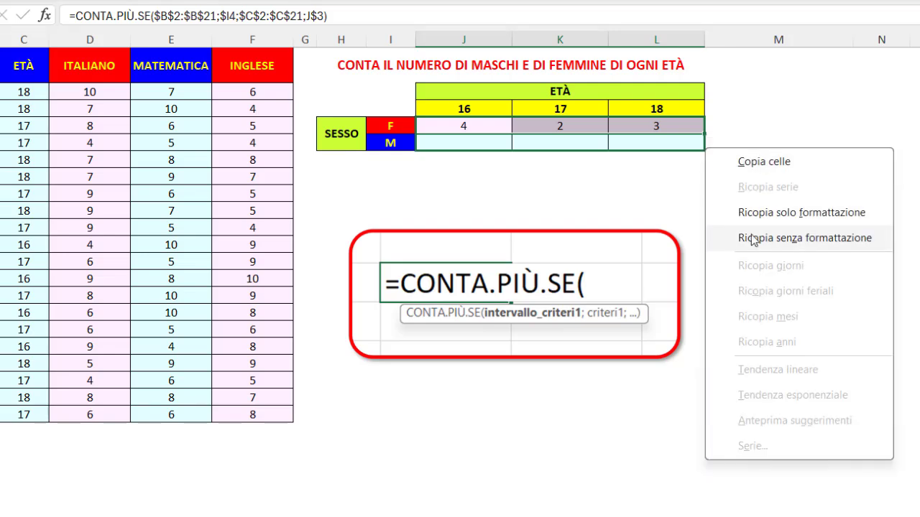
pyautogui.click(751, 239)
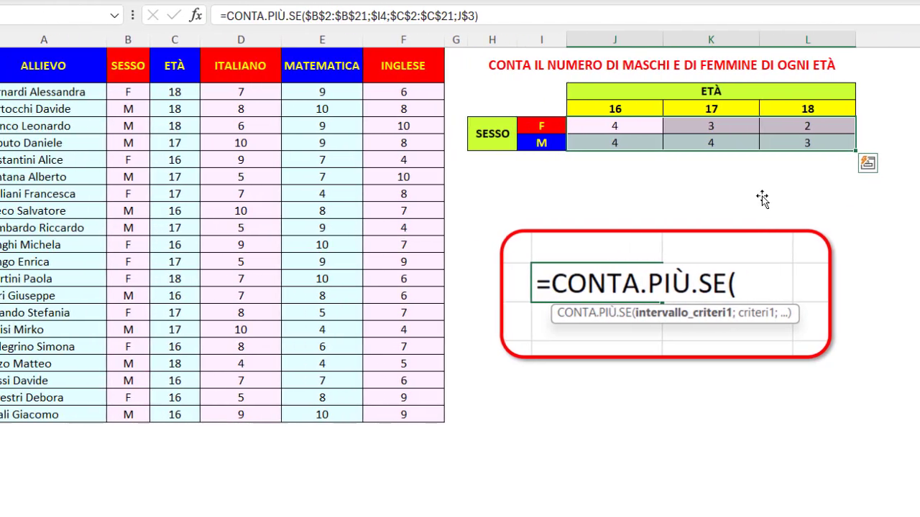
# - Review the age and gender count table, and examine the exercise counting males and females with grades >=6 and <6 per subject
pyautogui.click(650, 64)
pyautogui.moveTo(87, 91); pyautogui.dragTo(82, 420)
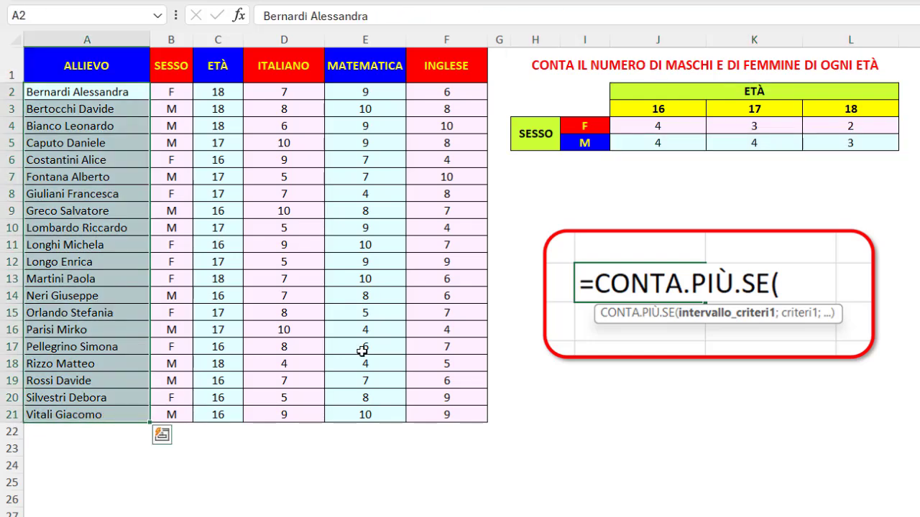
pyautogui.click(628, 128)
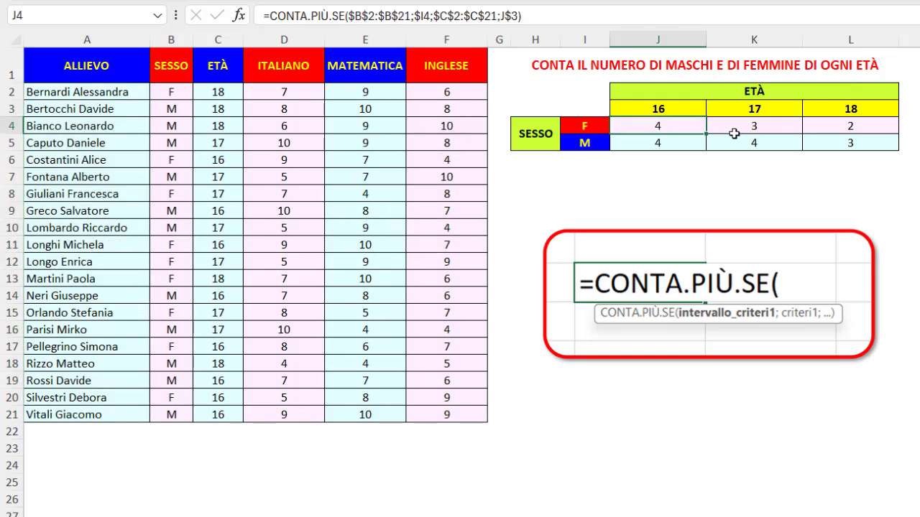
pyautogui.click(684, 64)
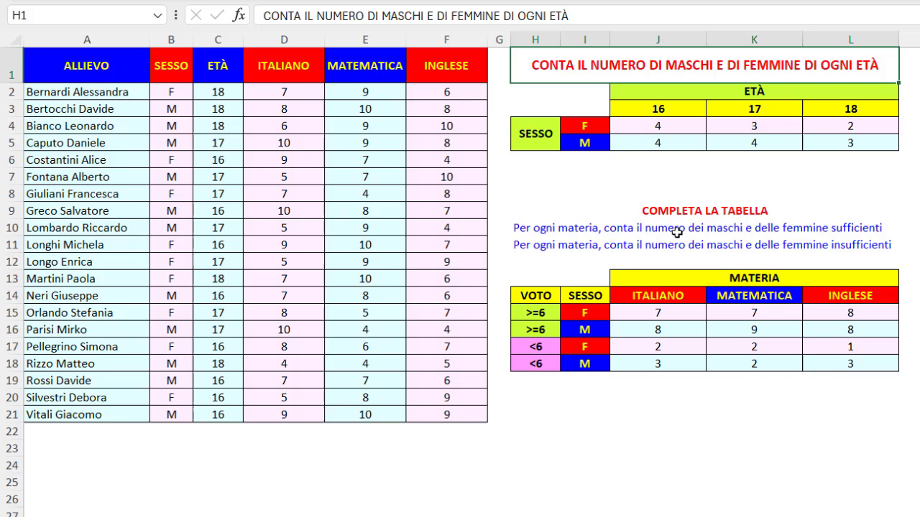
pyautogui.click(676, 230)
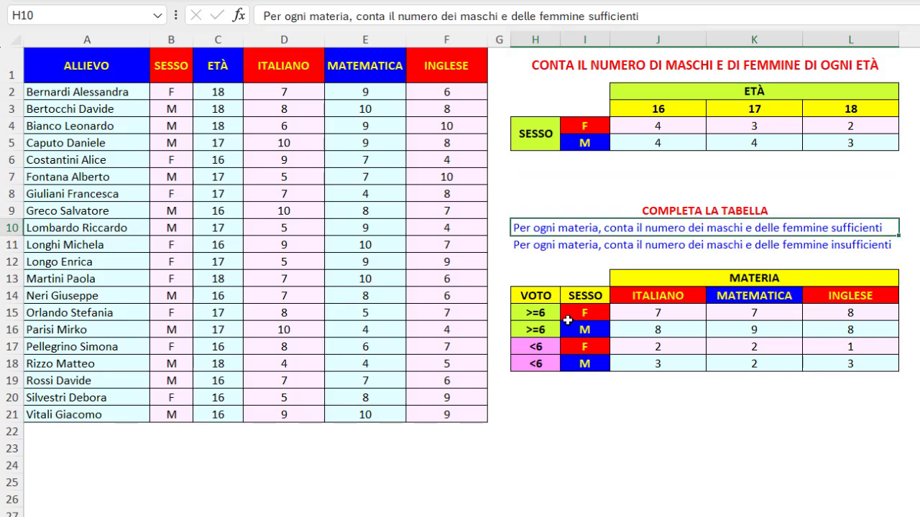
pyautogui.moveTo(533, 313); pyautogui.dragTo(855, 323)
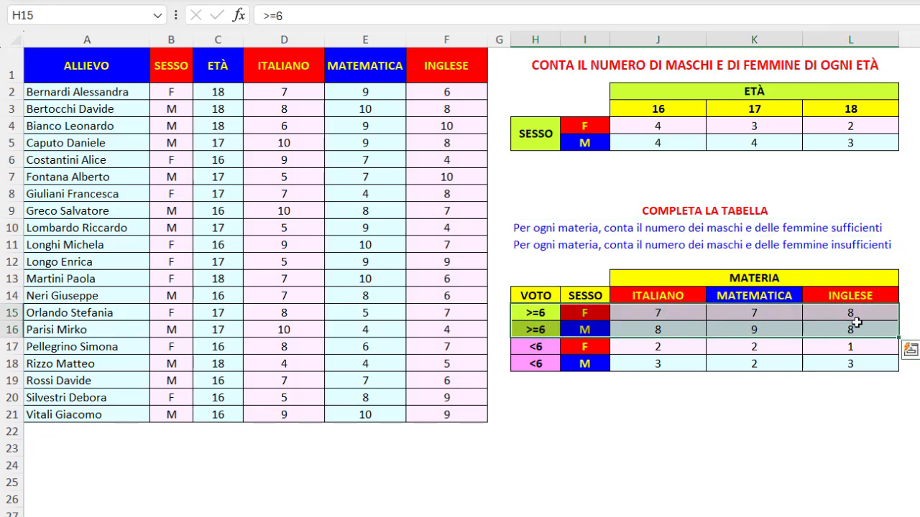
pyautogui.click(564, 245)
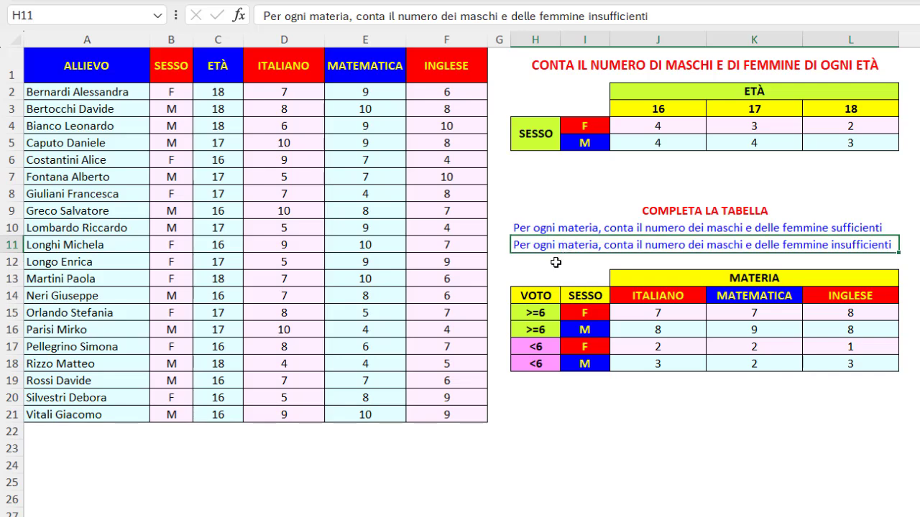
# - Examine the two <6 rows of the grades table, its first count cell, and the SESSO and VOTO headings
pyautogui.moveTo(531, 343); pyautogui.dragTo(855, 366)
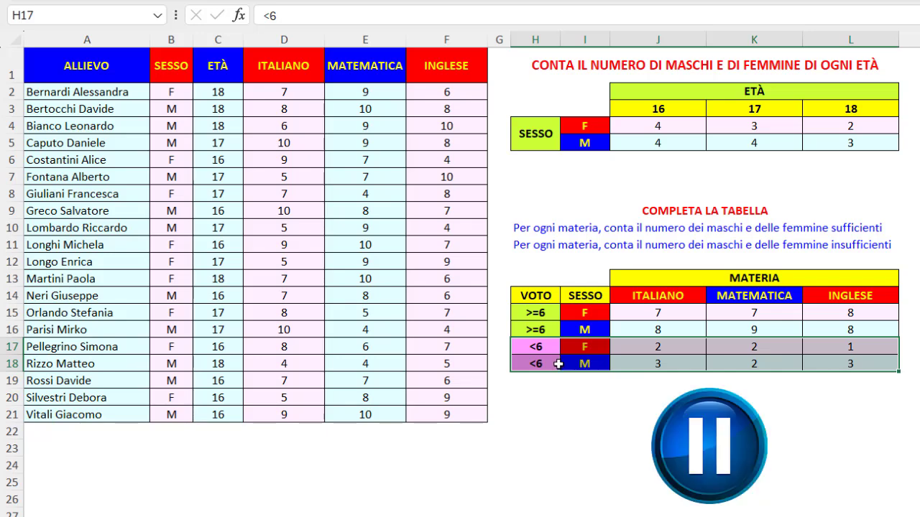
pyautogui.click(641, 311)
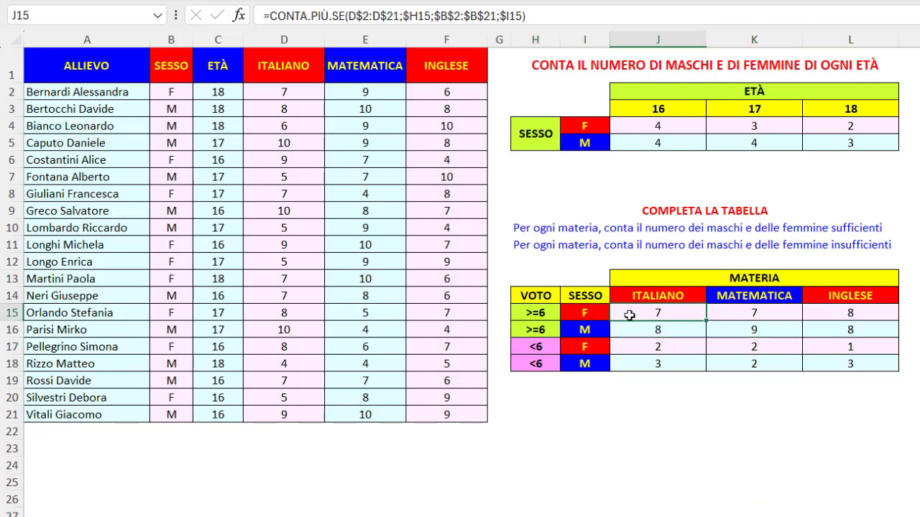
pyautogui.click(591, 299)
pyautogui.click(543, 299)
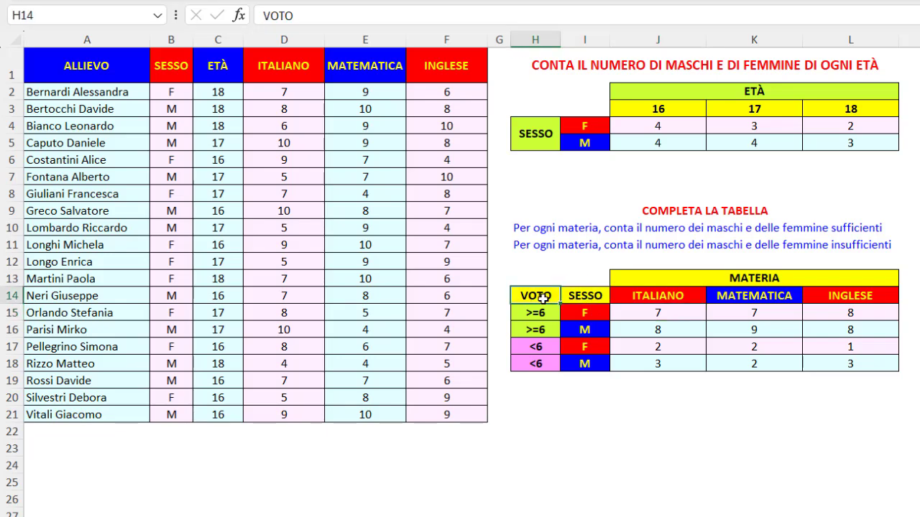
# - Examine each criteria range and criterion in J15's CONTA.PIÙ.SE formula, then confirm it as it is
pyautogui.click(627, 312)
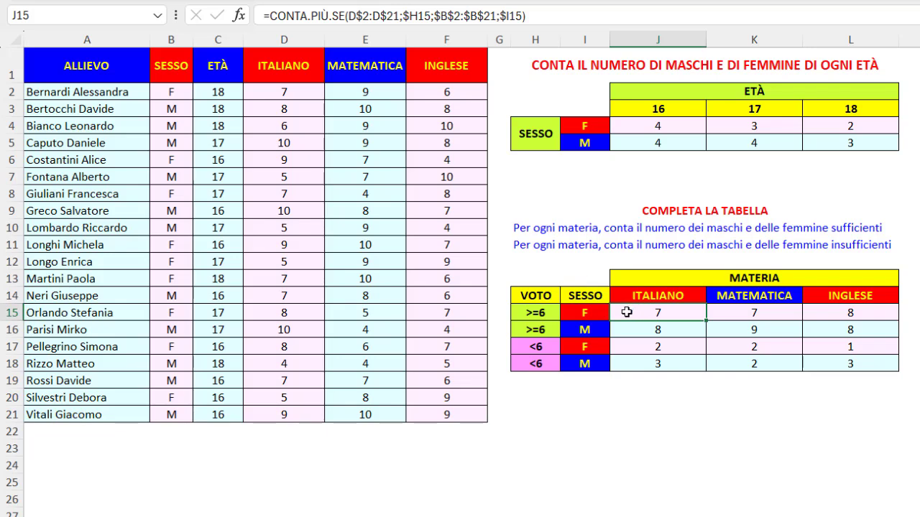
pyautogui.click(374, 14)
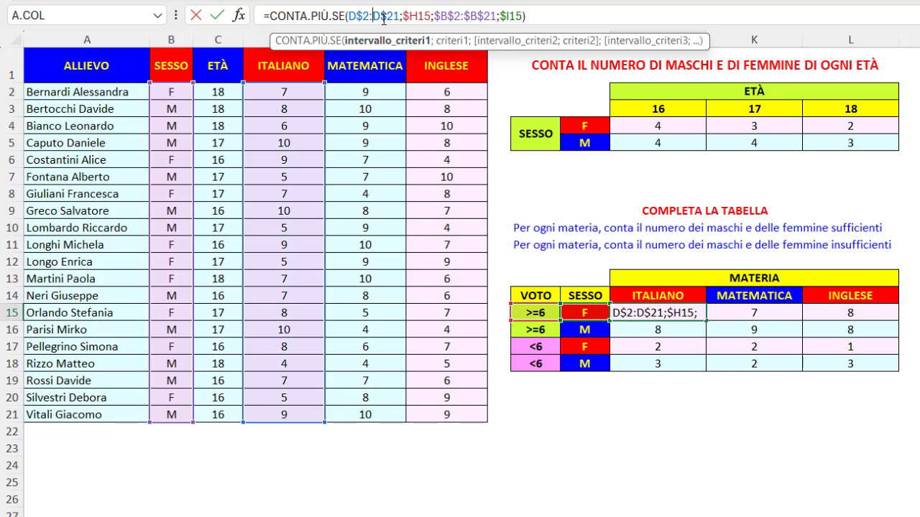
pyautogui.doubleClick(374, 18)
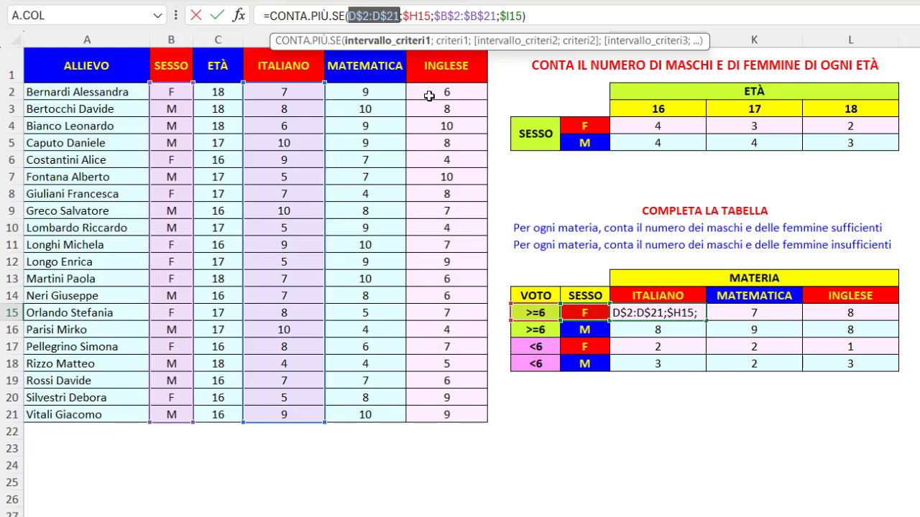
pyautogui.click(440, 42)
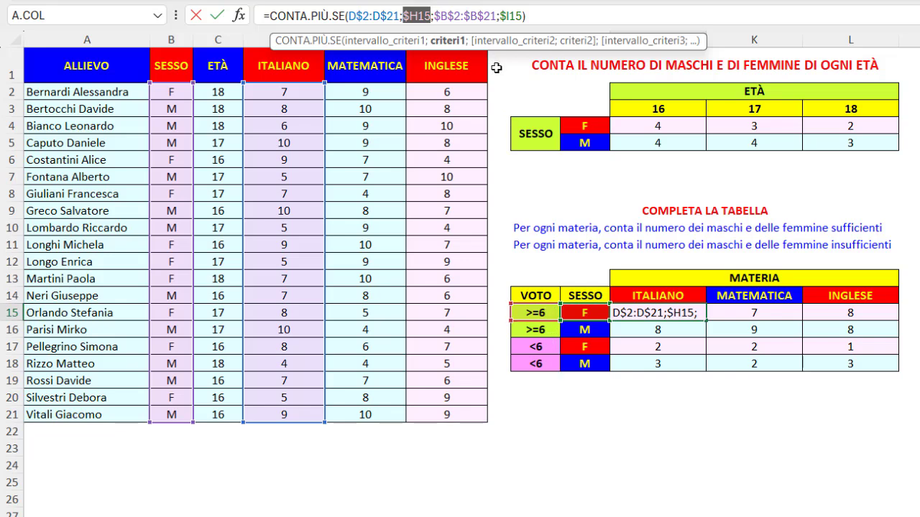
pyautogui.click(498, 44)
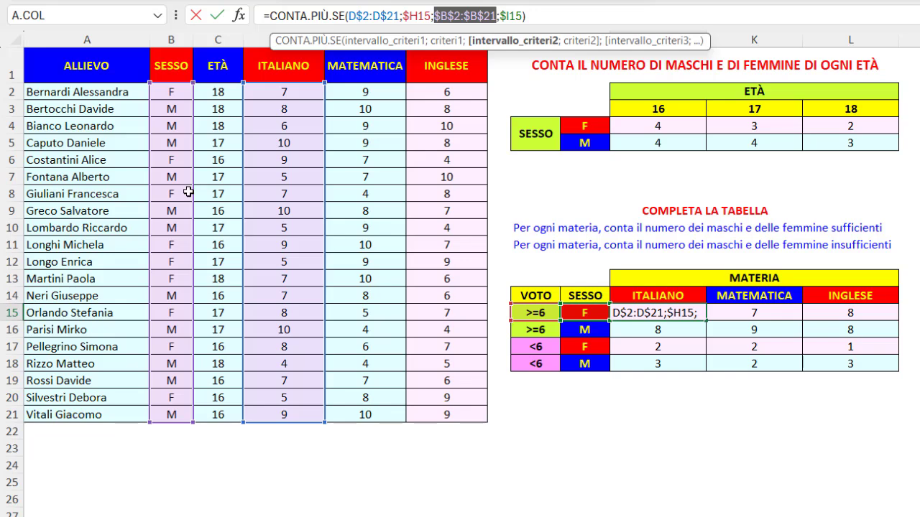
pyautogui.click(510, 13)
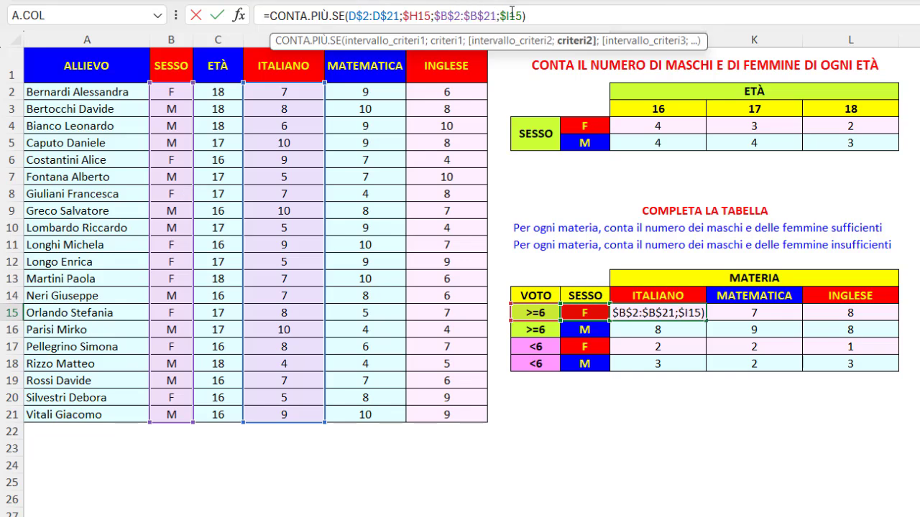
pyautogui.click(575, 41)
pyautogui.hotkey('ctrl', 'Return')
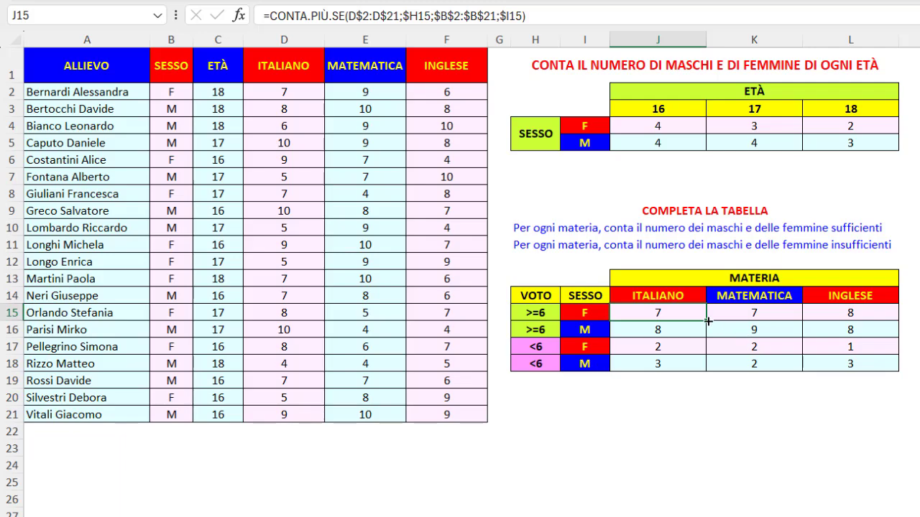
# - Fill the J15 formula across to column L and down to row 18 without copying the formatting
pyautogui.moveTo(707, 321); pyautogui.dragTo(868, 375)
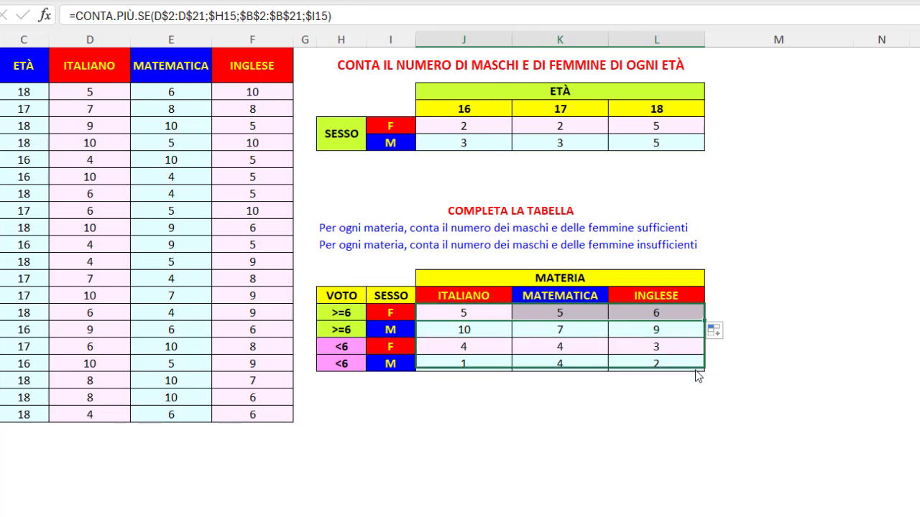
pyautogui.rightClick(696, 370)
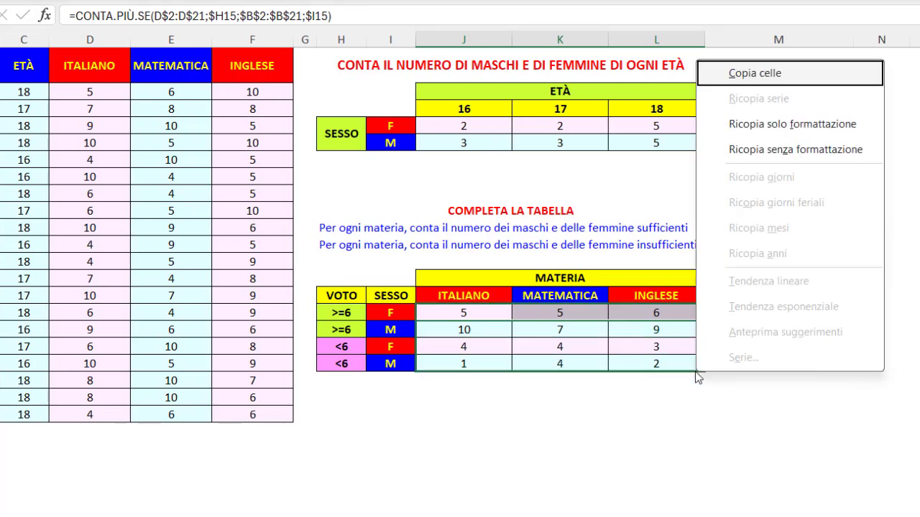
pyautogui.click(752, 158)
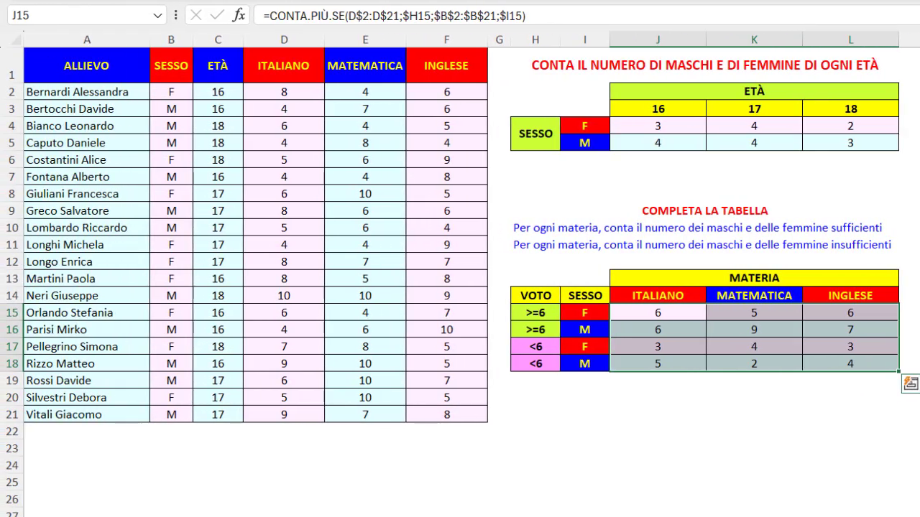
# - Review the title and two instructions of the grades exercise, and the title of the age count table
pyautogui.click(782, 215)
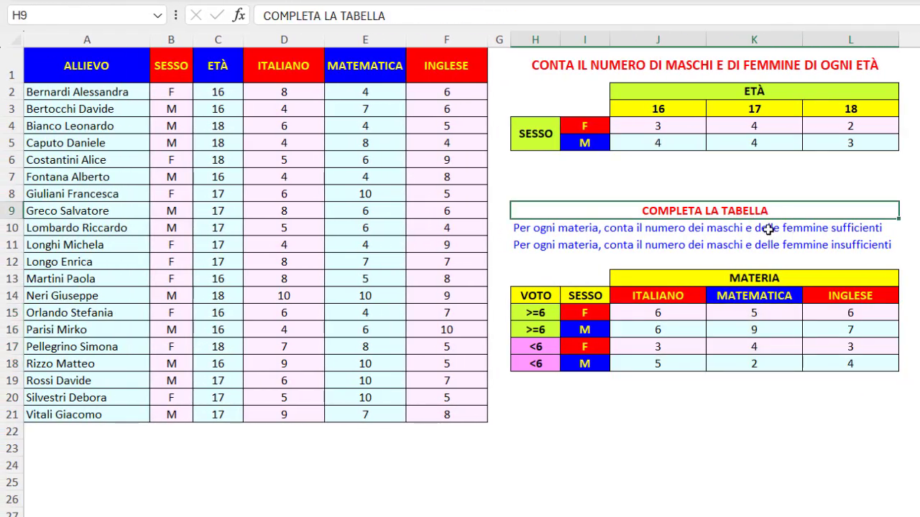
pyautogui.click(768, 228)
pyautogui.click(768, 246)
pyautogui.click(789, 209)
pyautogui.click(775, 65)
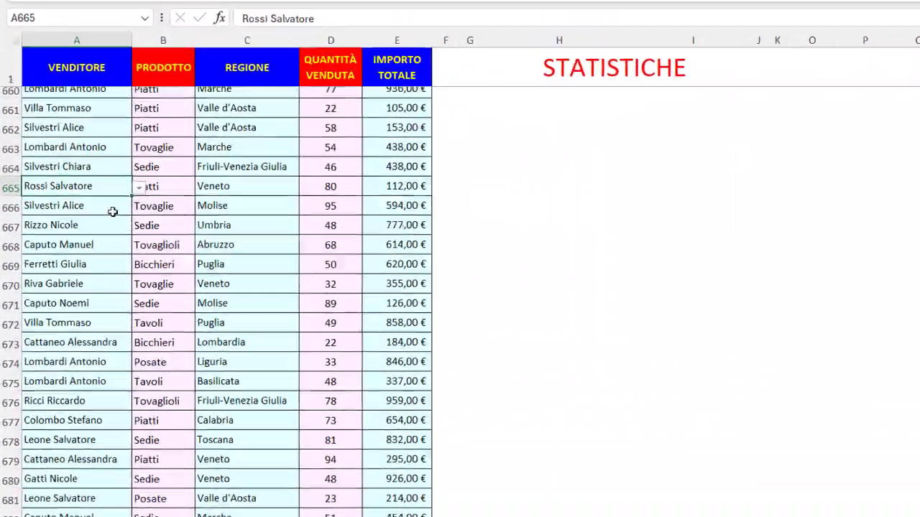
# - Examine the sales list down to its last row and the choices available for VENDITORE, REGIONE and PRODOTTO in the statistics
pyautogui.scroll(-11, 113, 211)
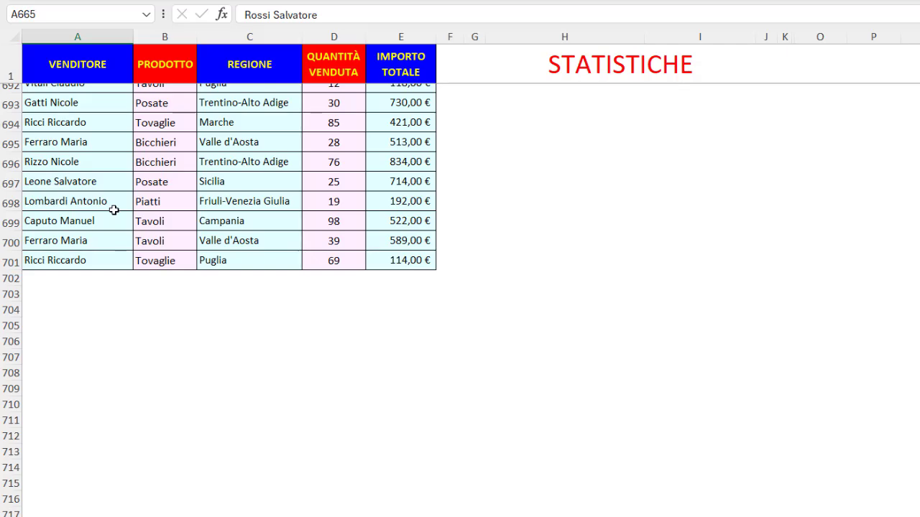
pyautogui.hotkey('ctrl', 'Home')
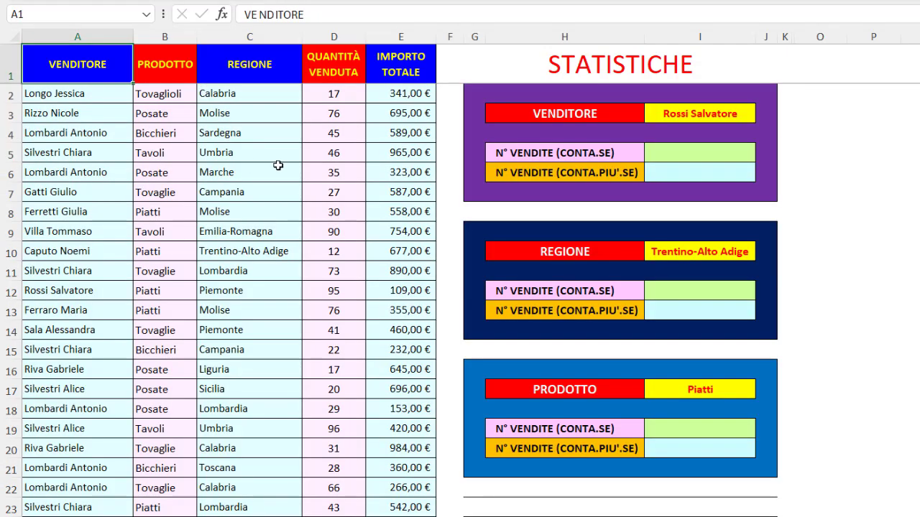
pyautogui.click(746, 112)
pyautogui.click(763, 115)
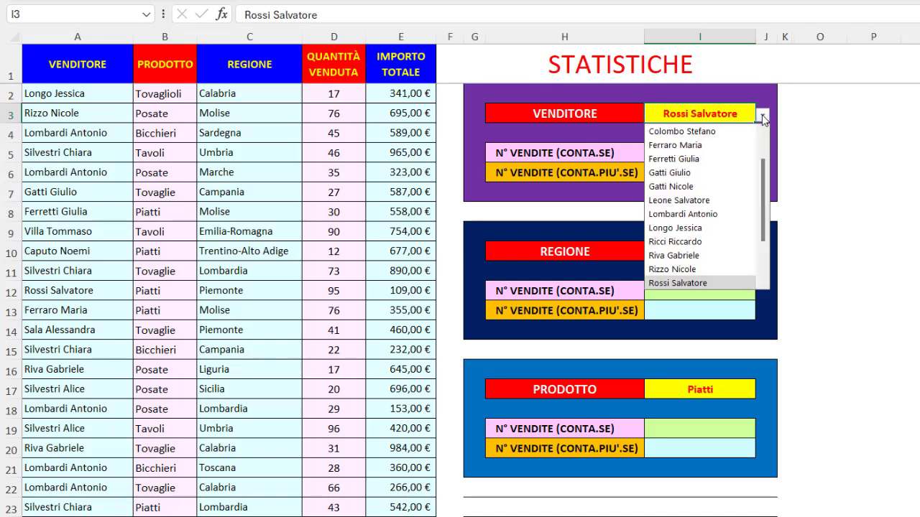
pyautogui.click(763, 116)
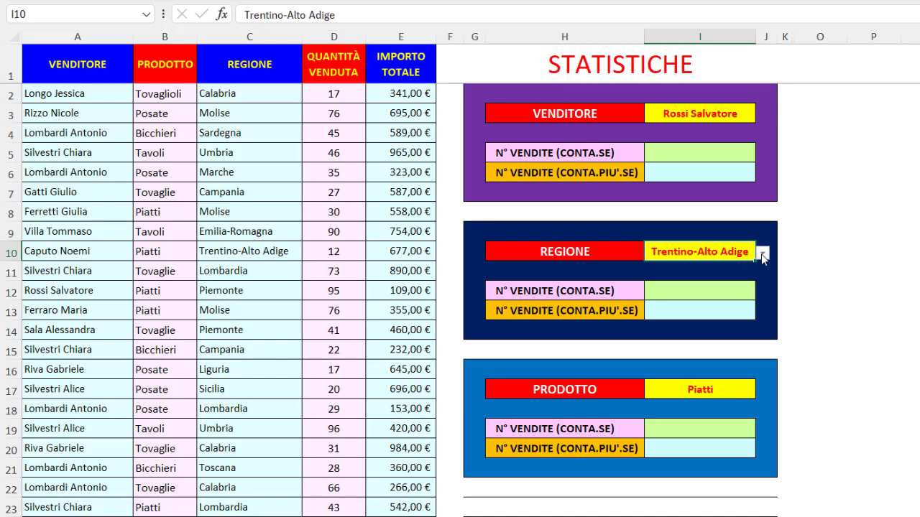
pyautogui.click(763, 254)
pyautogui.click(763, 255)
pyautogui.click(719, 389)
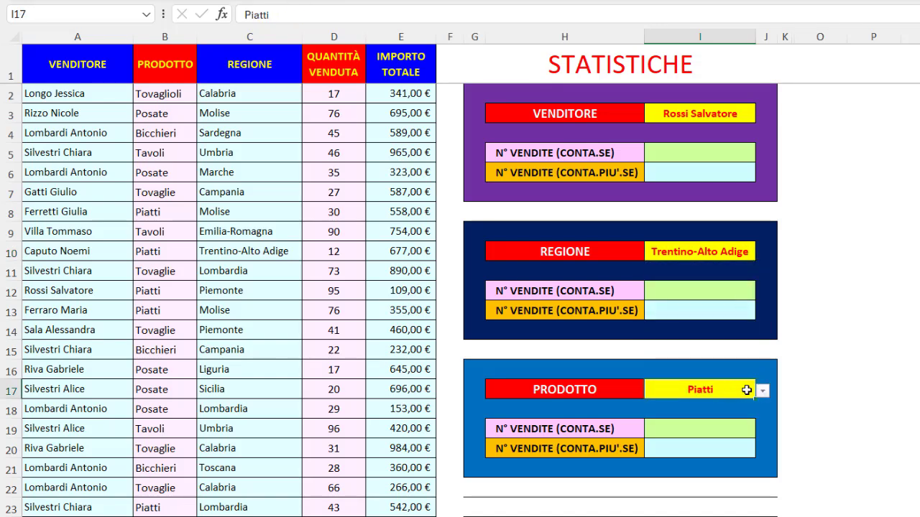
pyautogui.click(763, 391)
pyautogui.click(763, 391)
# - Examine the seller's CONTA.SE and CONTA.PIU'.SE result cells and the VENDITORE data from A2 down to its last row
pyautogui.click(699, 153)
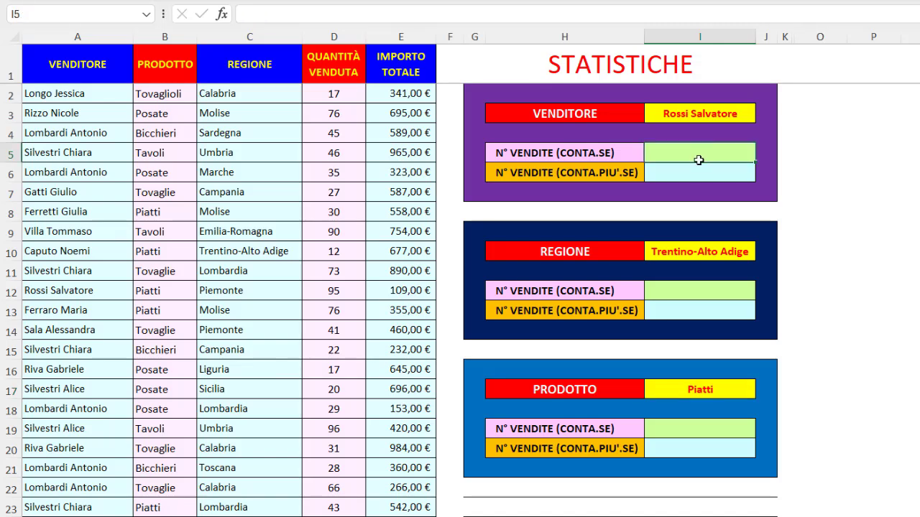
pyautogui.click(693, 176)
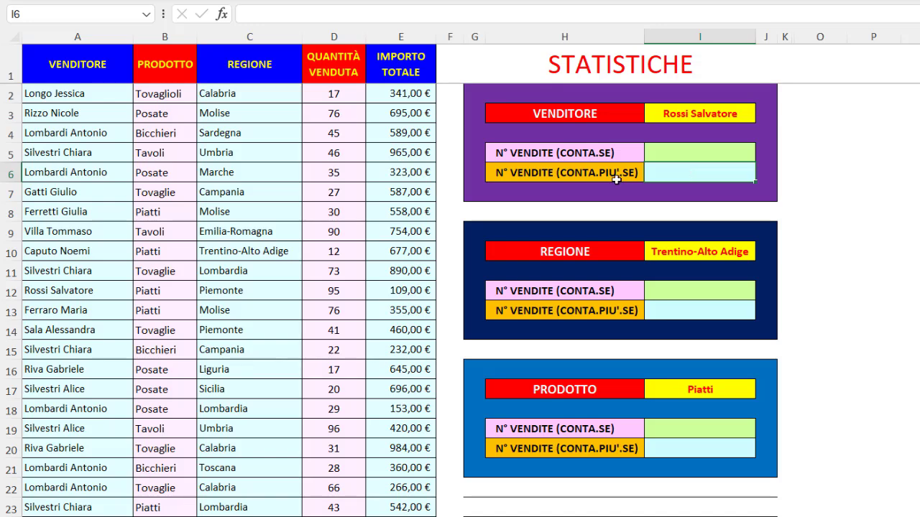
pyautogui.click(117, 96)
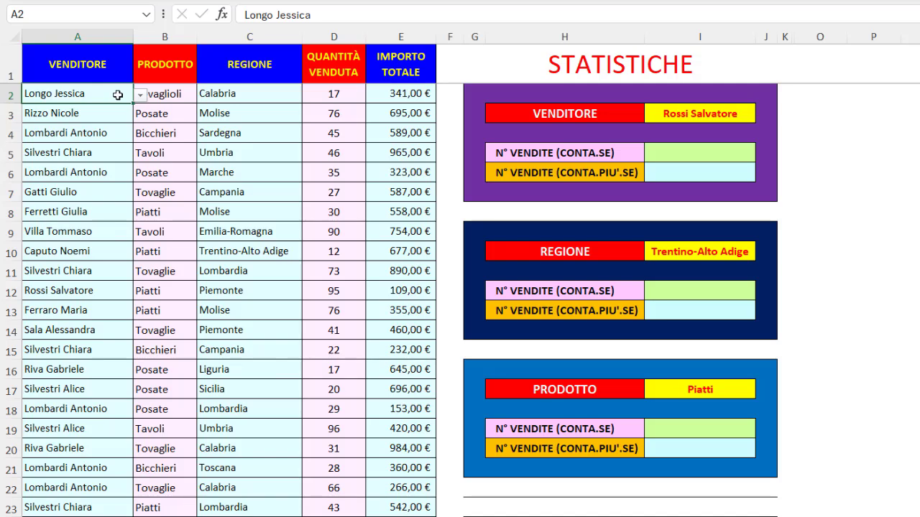
pyautogui.hotkey('ctrl', 'shift', 'Down')
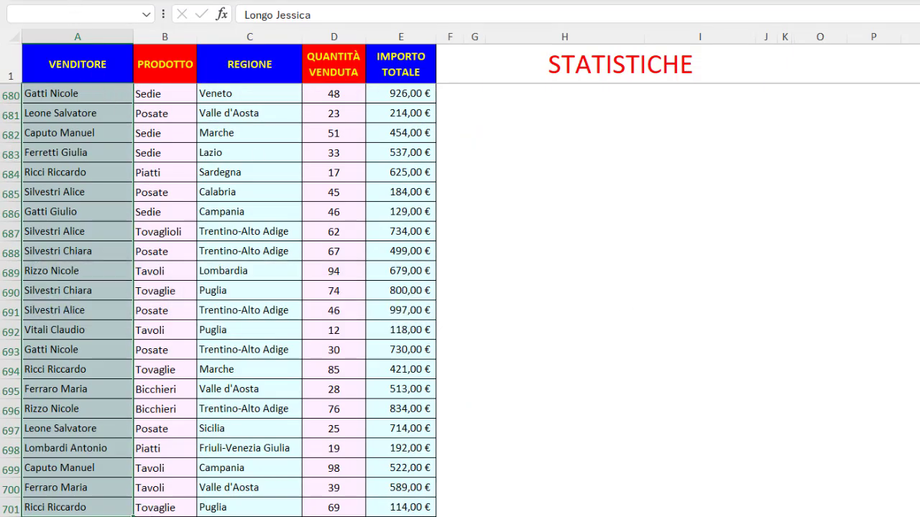
pyautogui.scroll(20, 460, 301)
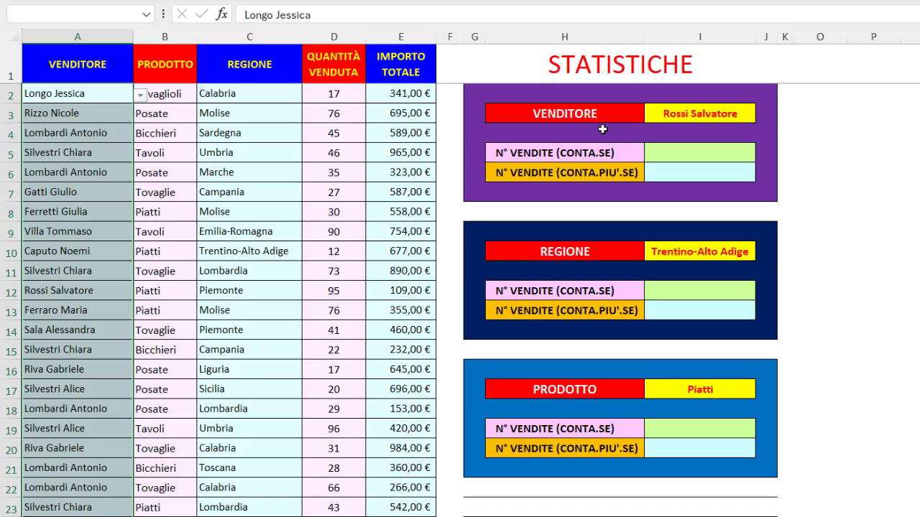
# - Create named ranges for the whole sales table from its top row only, leaving out the left column
pyautogui.click(231, 172)
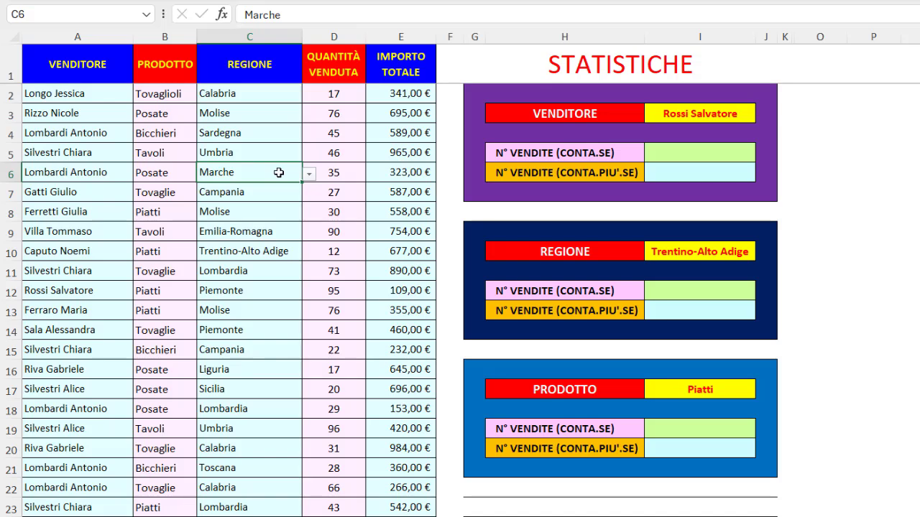
pyautogui.press('ctrl+KP_Multiply')
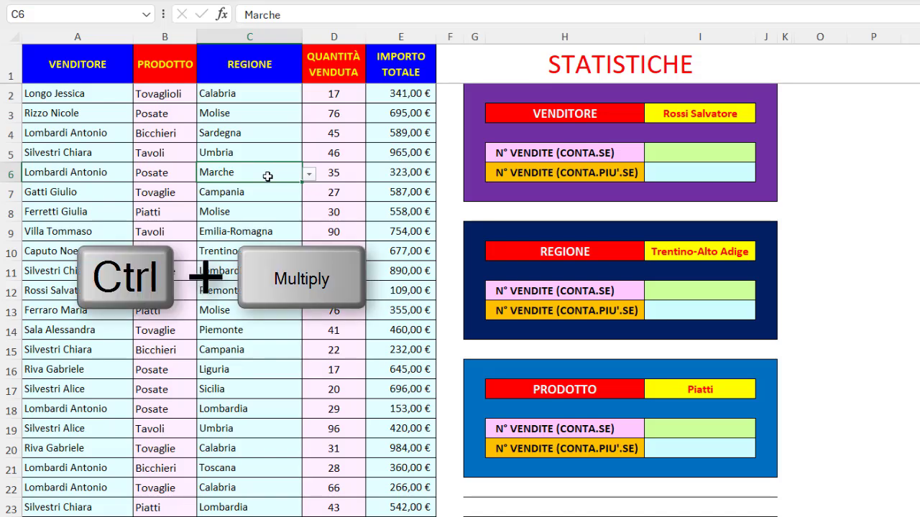
pyautogui.press('ctrl+KP_Multiply')
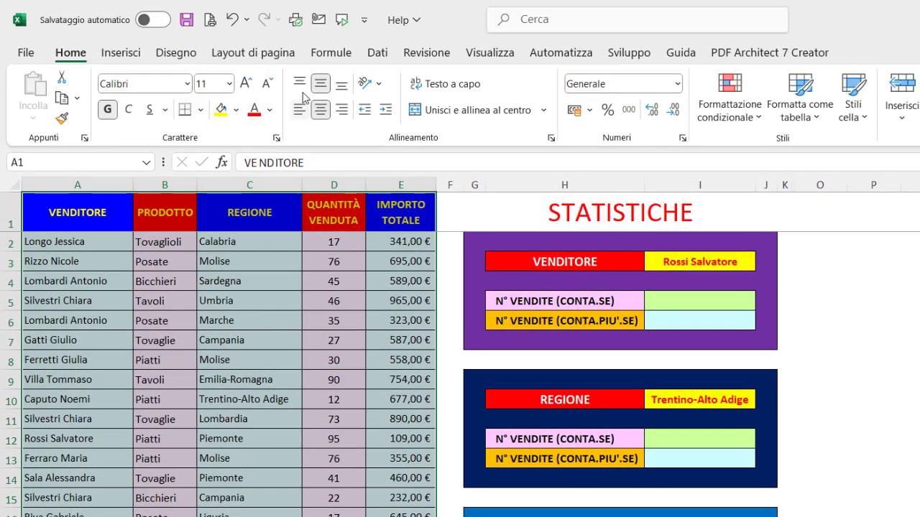
pyautogui.click(332, 56)
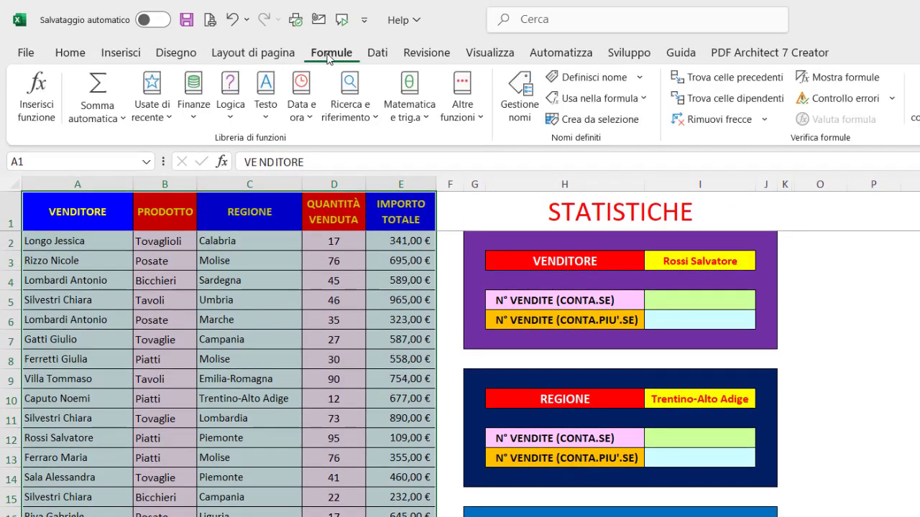
pyautogui.click(582, 121)
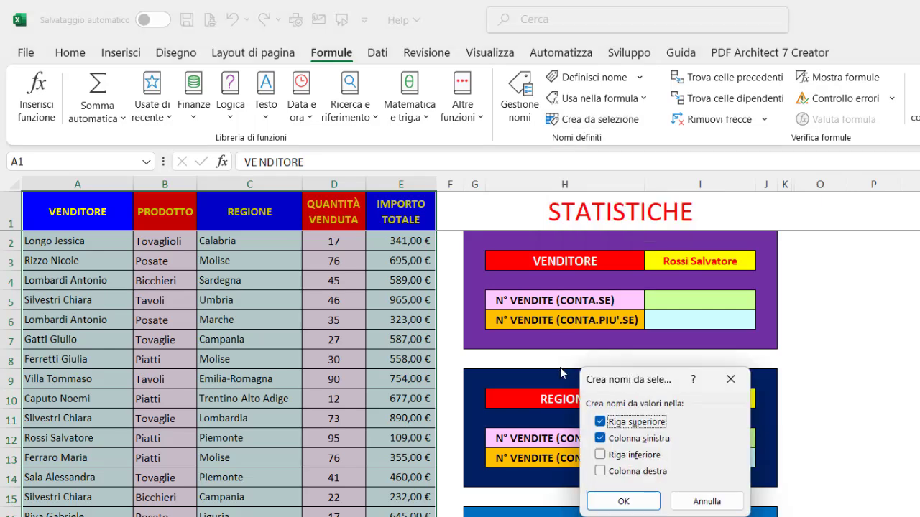
pyautogui.click(601, 439)
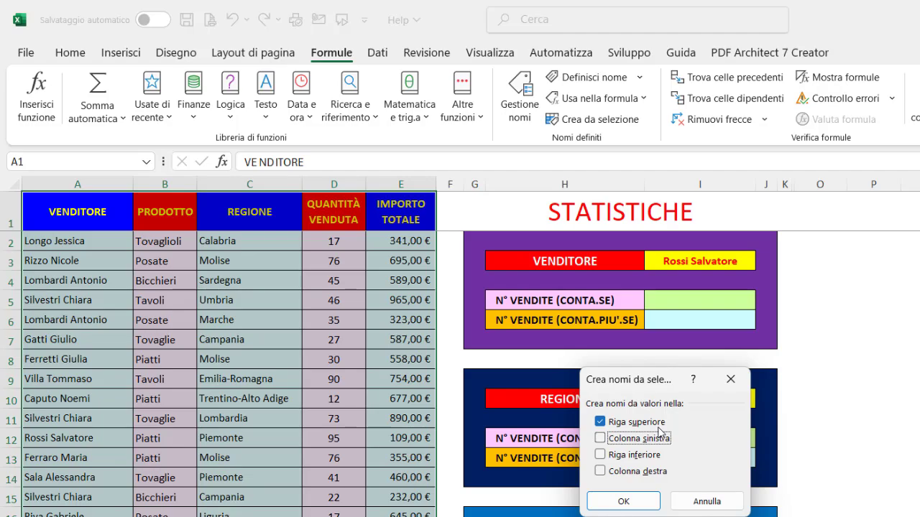
pyautogui.click(623, 501)
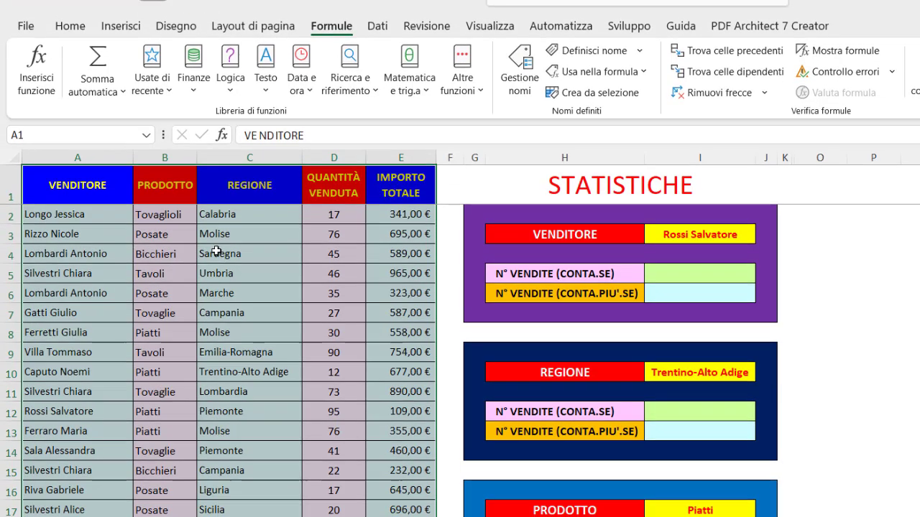
# - Check which columns the named ranges IMPORTO_TOTALE, PRODOTTO and VENDITORE cover in the sales table
pyautogui.click(146, 135)
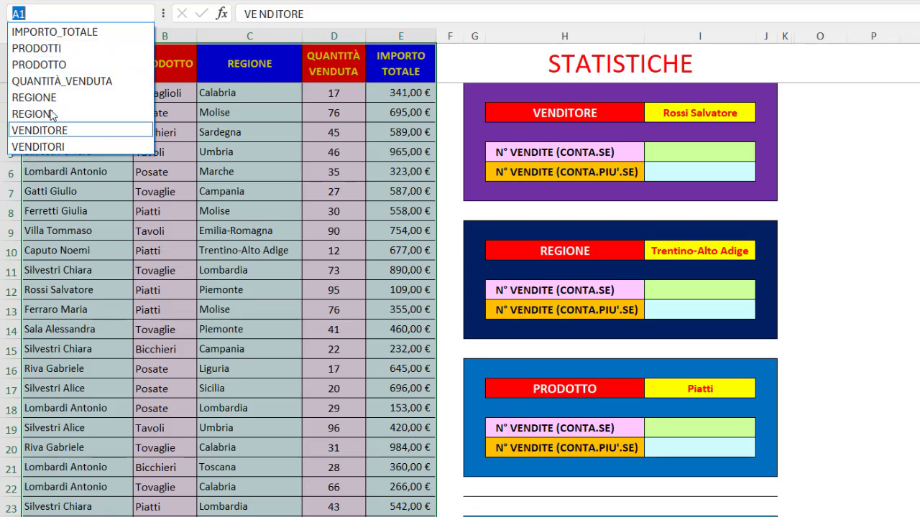
pyautogui.click(56, 31)
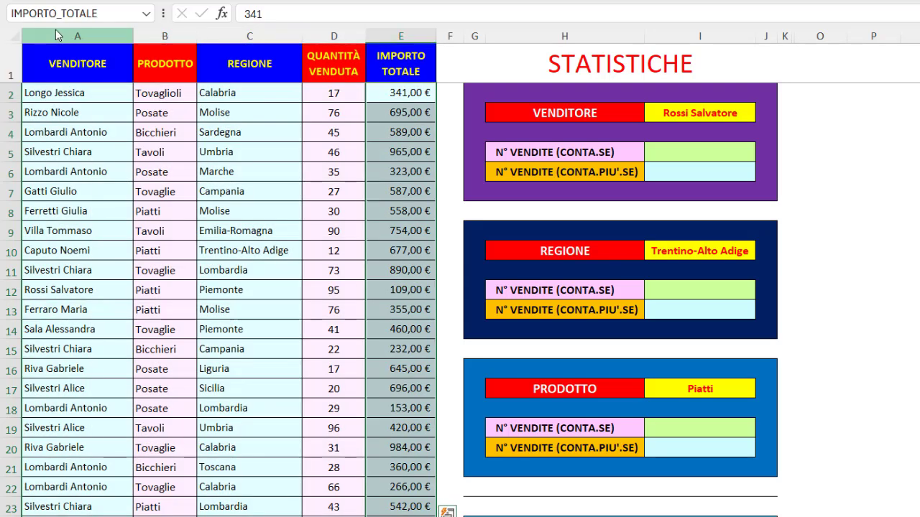
pyautogui.click(149, 14)
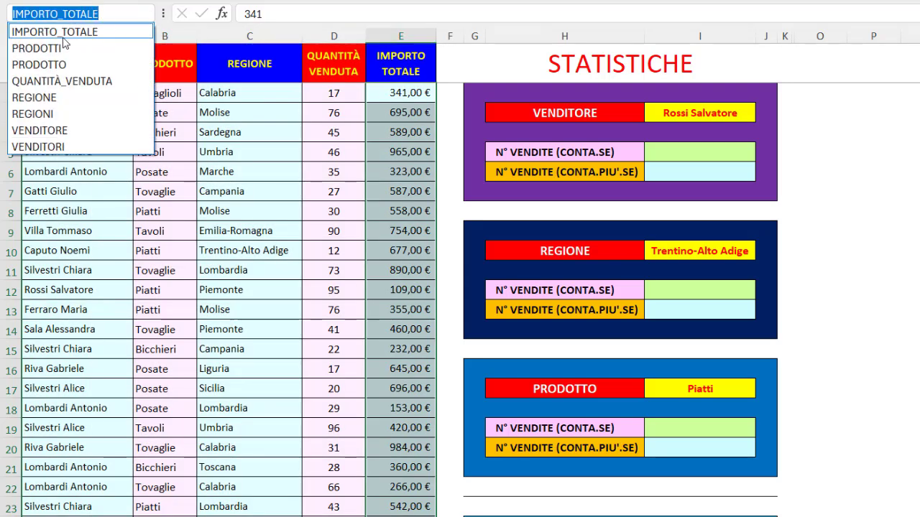
pyautogui.click(54, 63)
pyautogui.click(149, 13)
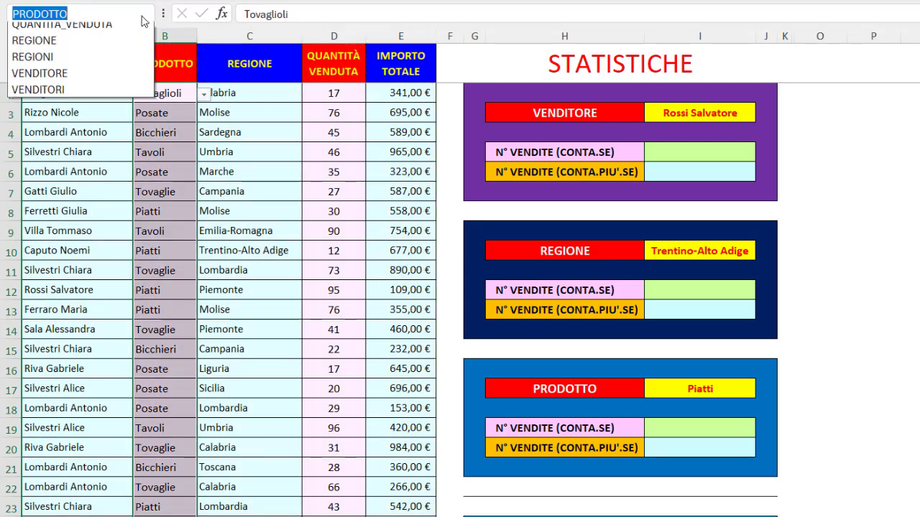
pyautogui.click(72, 127)
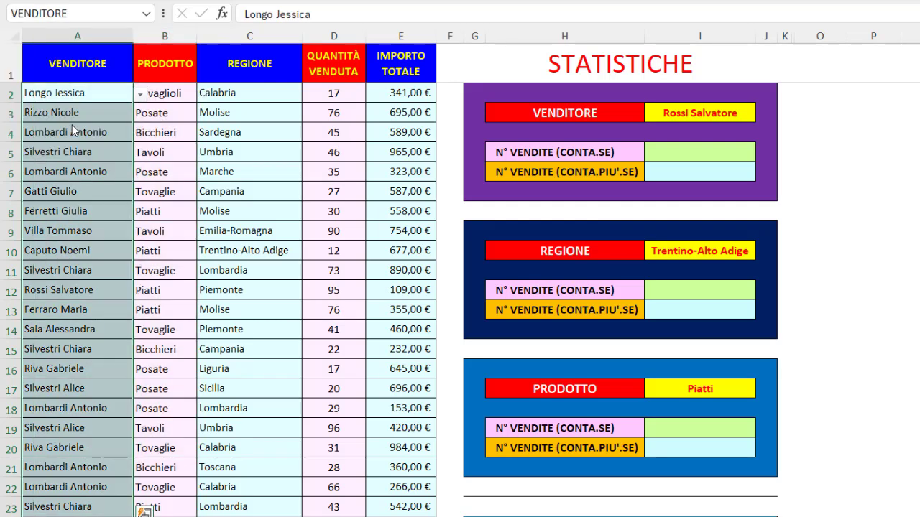
pyautogui.click(488, 64)
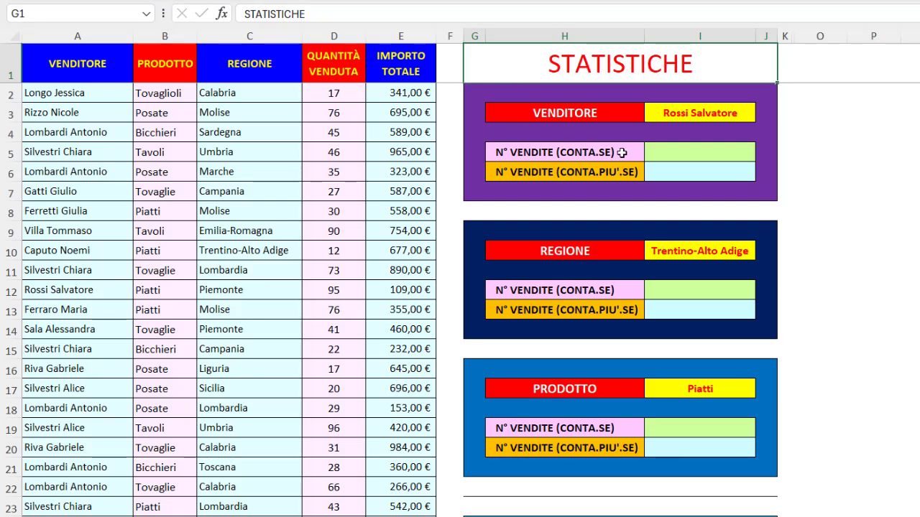
# - Count the chosen seller's sales in I5 with the formula =CONTA.SE(VENDITORE;I3), using the VENDITORE named range
pyautogui.click(687, 155)
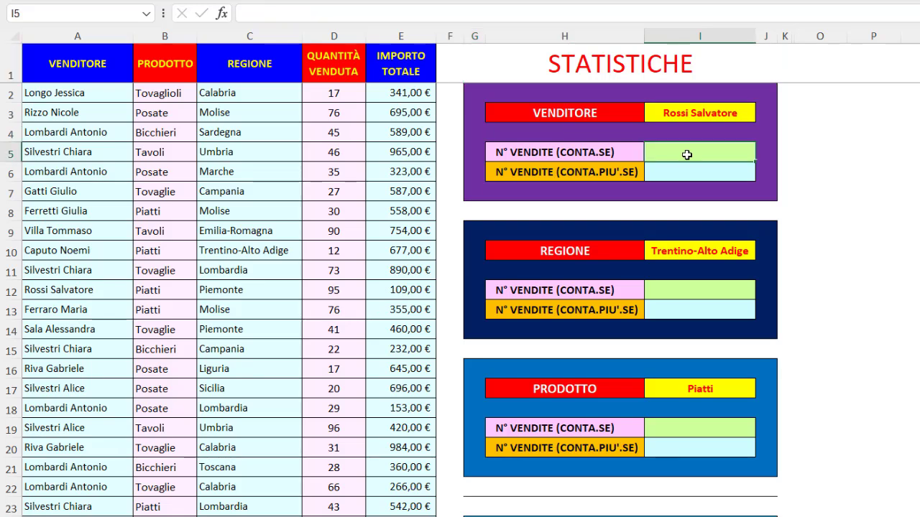
pyautogui.click(678, 173)
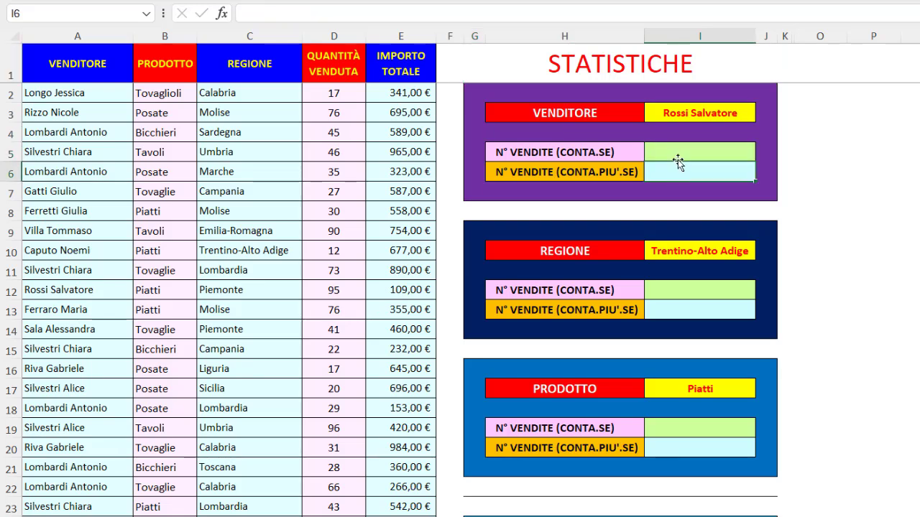
pyautogui.click(677, 153)
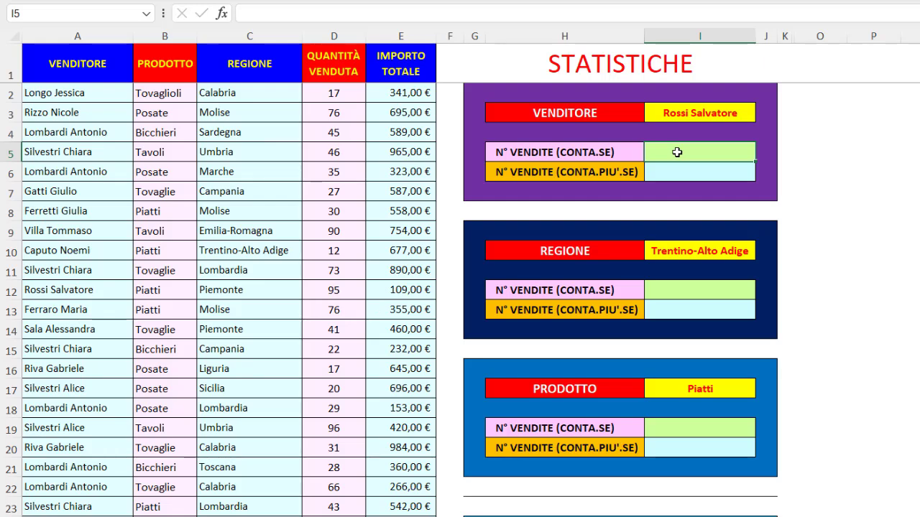
pyautogui.write('=con')
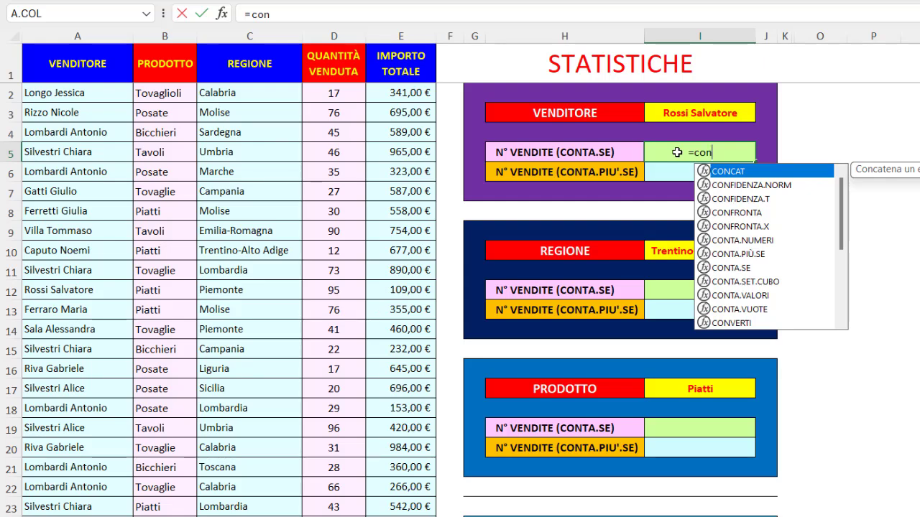
pyautogui.doubleClick(728, 268)
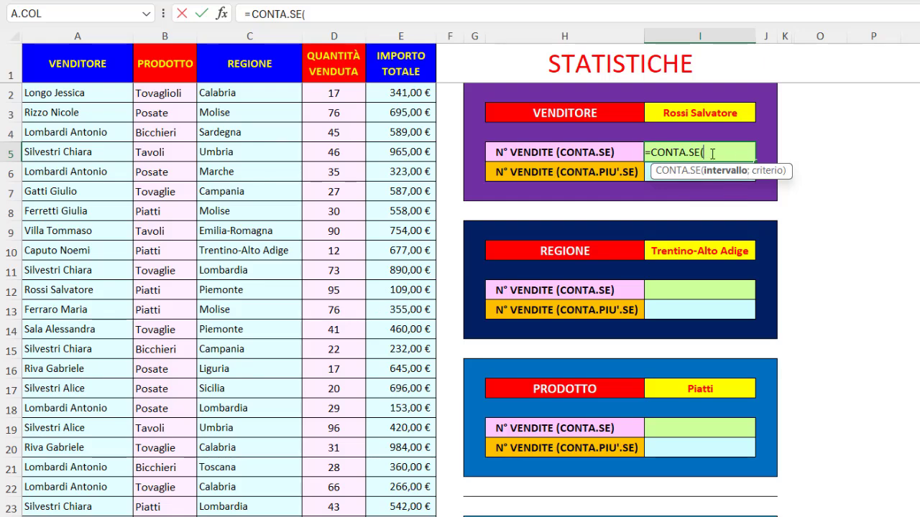
pyautogui.press('F3')
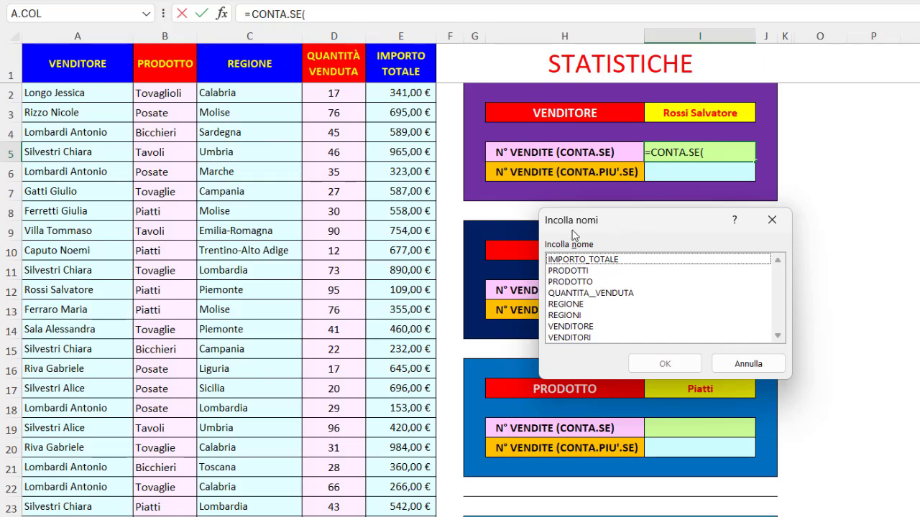
pyautogui.doubleClick(572, 327)
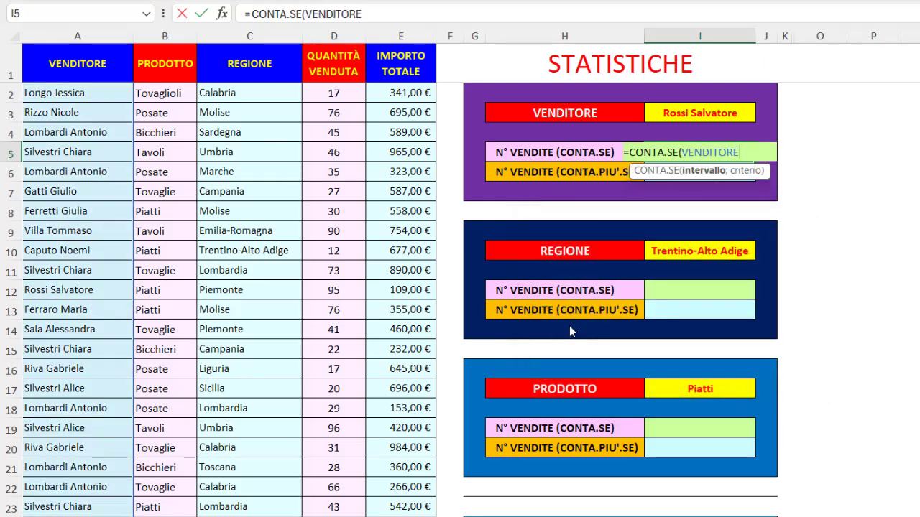
pyautogui.write(';')
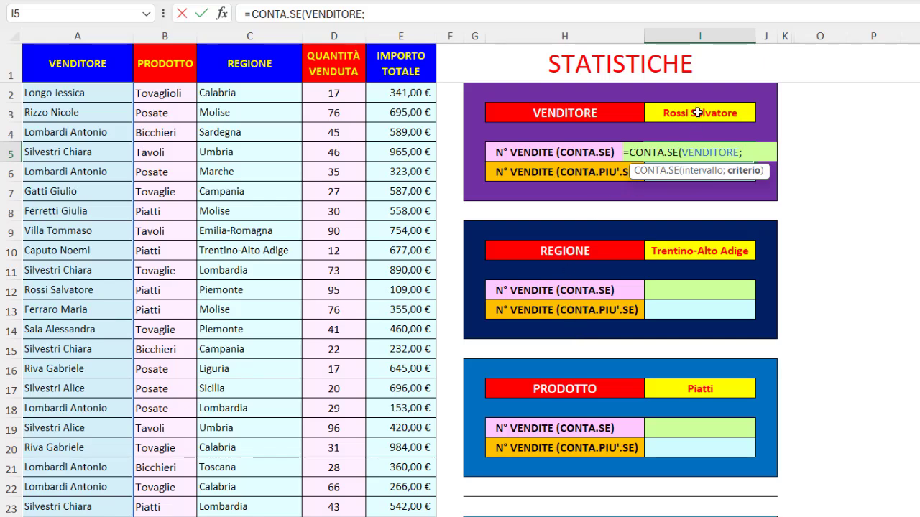
pyautogui.click(697, 113)
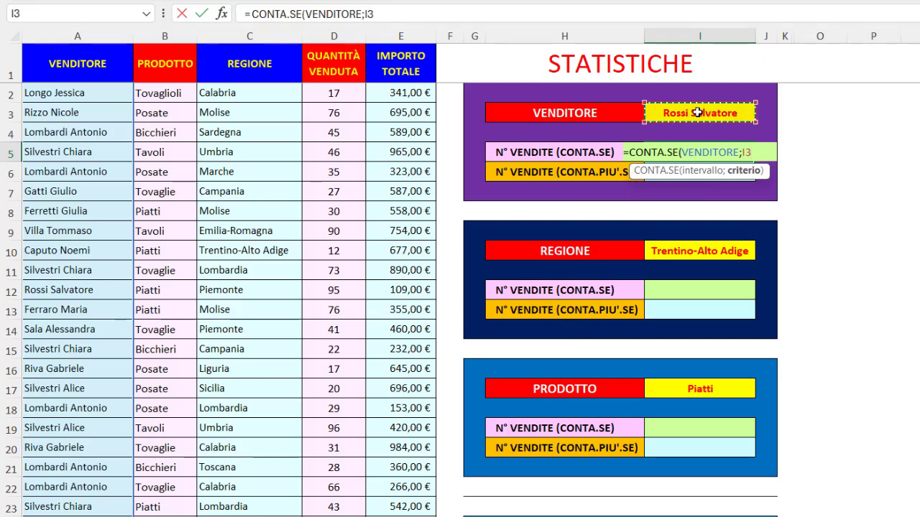
pyautogui.write(')')
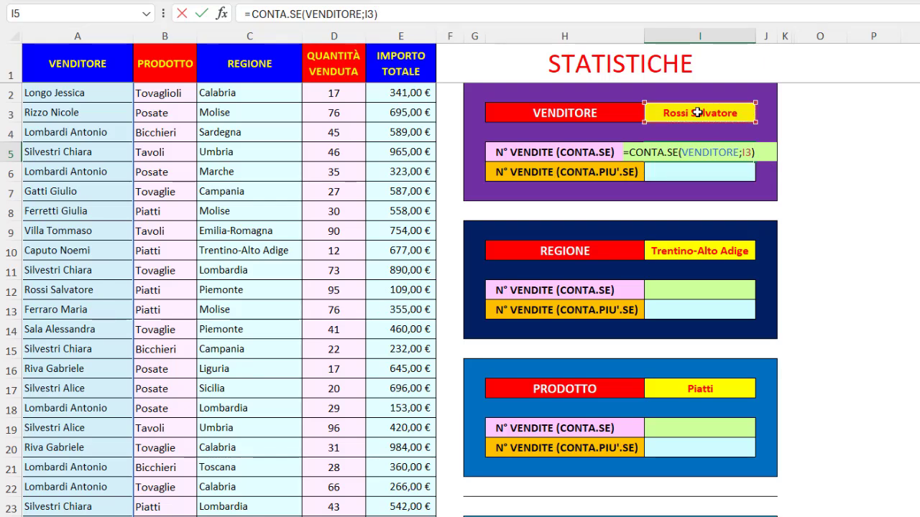
pyautogui.press('Return')
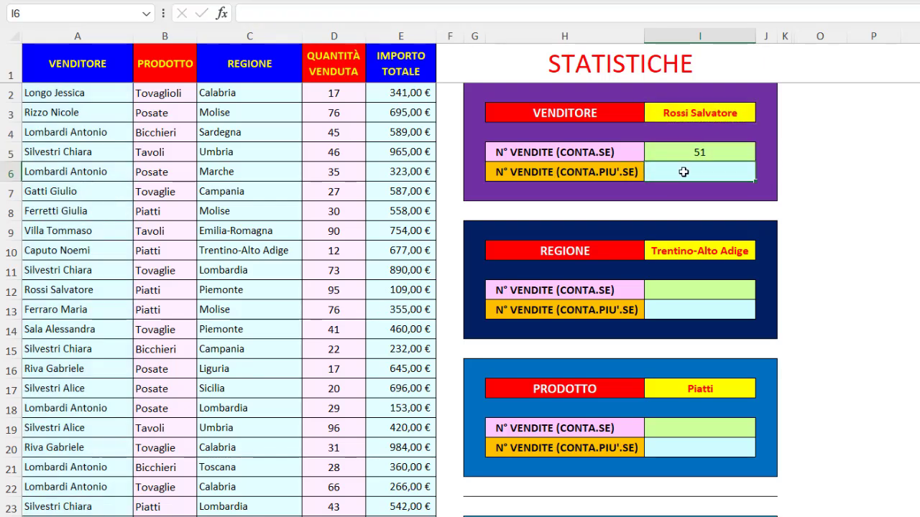
# - Count the same seller's sales in I6 with the formula =CONTA.PIÙ.SE(VENDITORE;I3), using the VENDITORE named range
pyautogui.write('=cont')
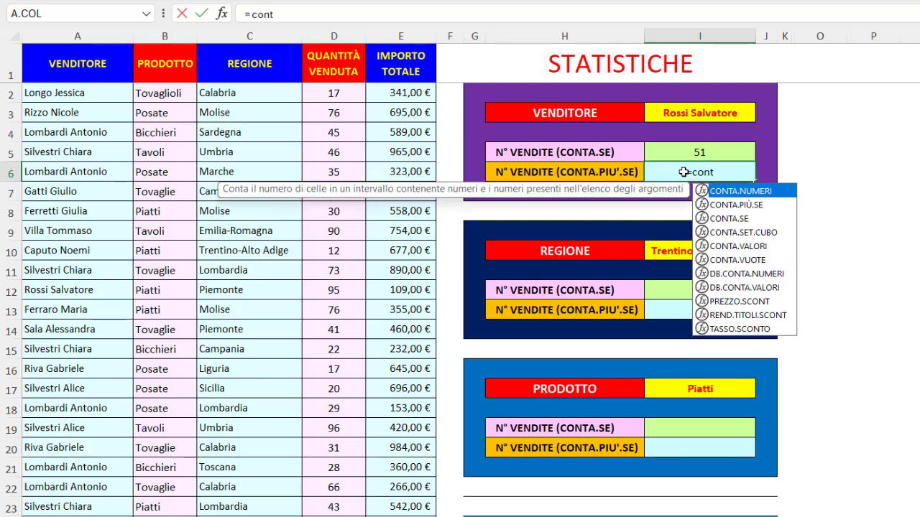
pyautogui.doubleClick(731, 205)
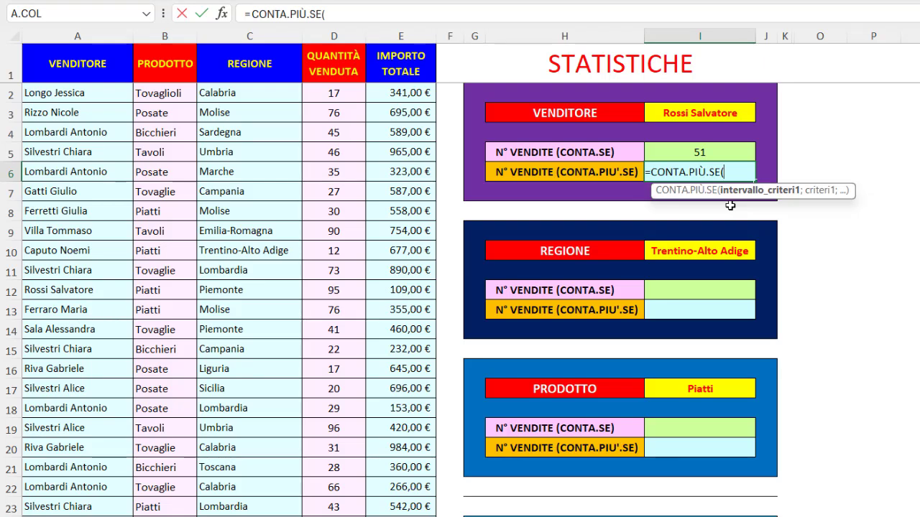
pyautogui.press('F3')
pyautogui.click(581, 327)
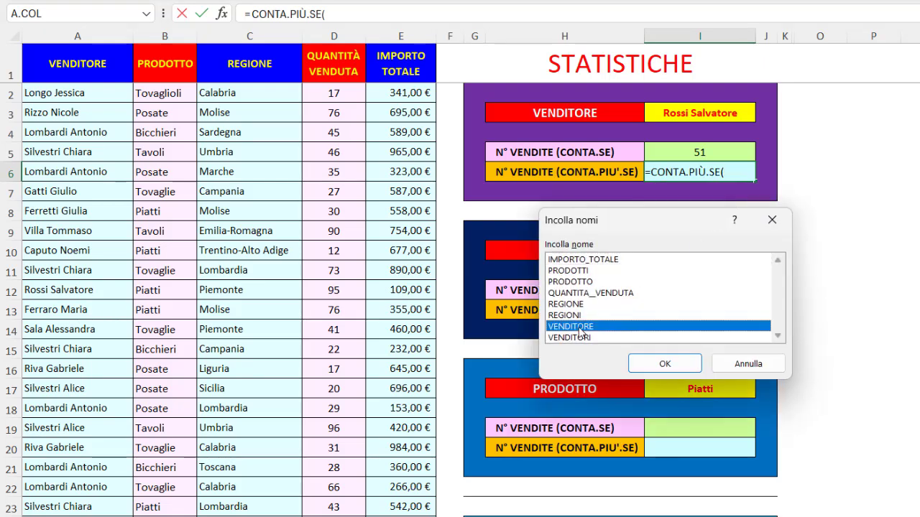
pyautogui.doubleClick(579, 329)
pyautogui.write(';')
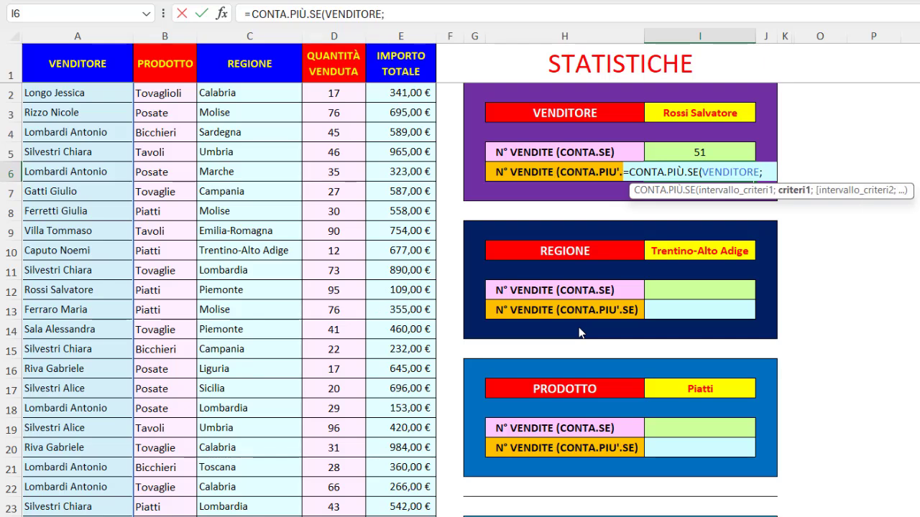
pyautogui.click(672, 114)
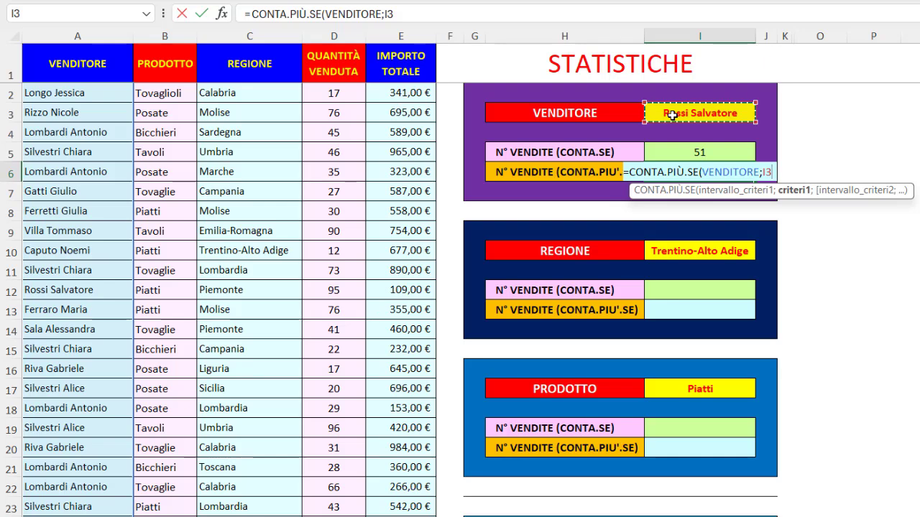
pyautogui.write(')')
pyautogui.press('Return')
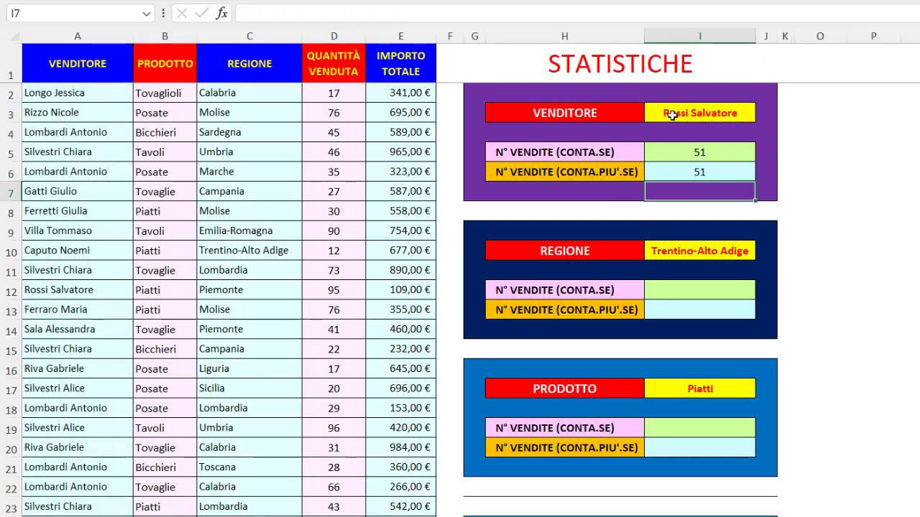
# - Switch the seller chosen in I3 to the one recorded in A2 of the sales list
pyautogui.click(672, 114)
pyautogui.click(762, 113)
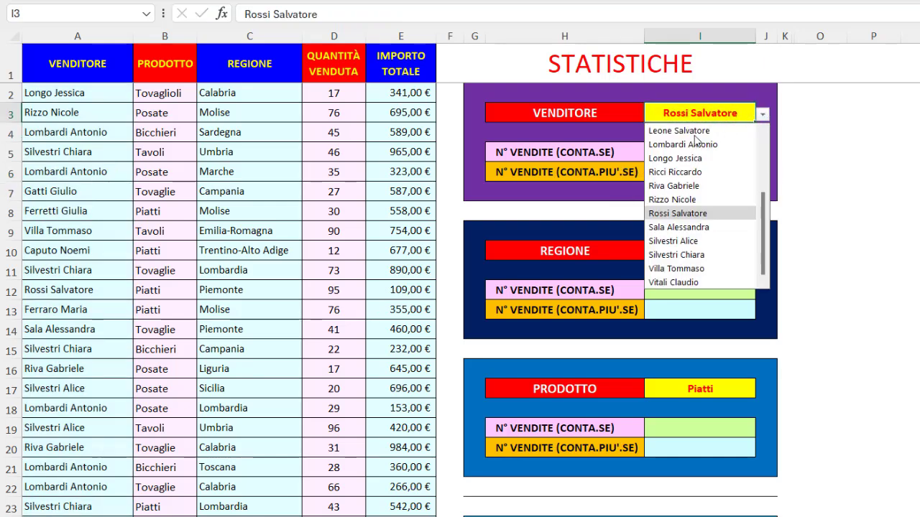
pyautogui.click(682, 159)
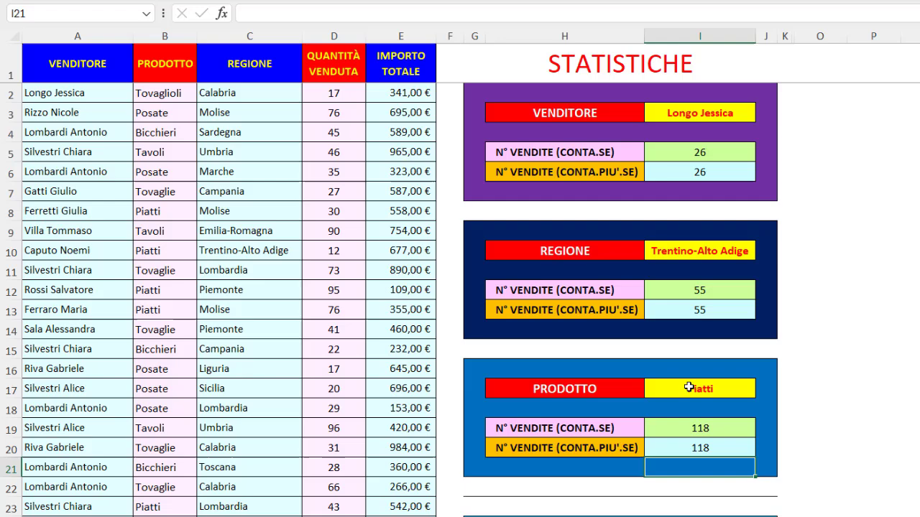
# - Start a CONTA.PIÙ.SE formula in I28 with the VENDITORE named range as the first criteria range and I25 as its criterion
pyautogui.scroll(-7, 689, 387)
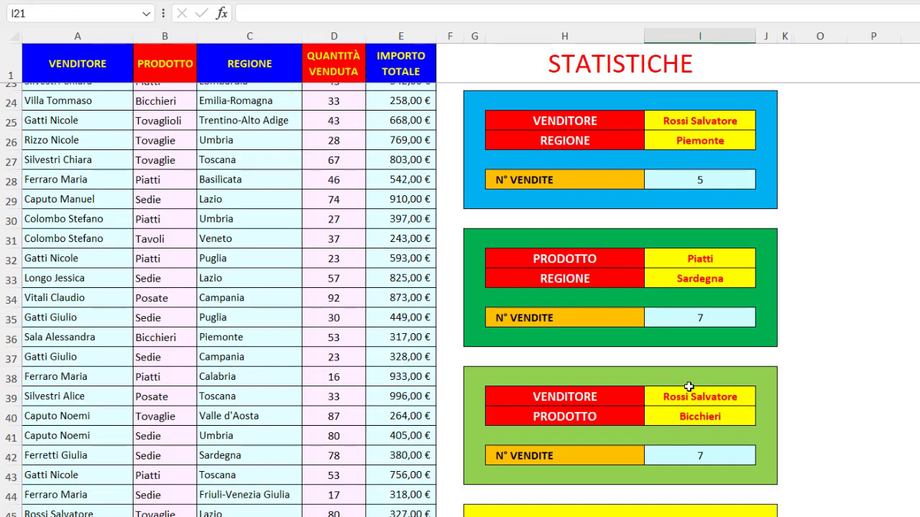
pyautogui.click(618, 121)
pyautogui.click(619, 138)
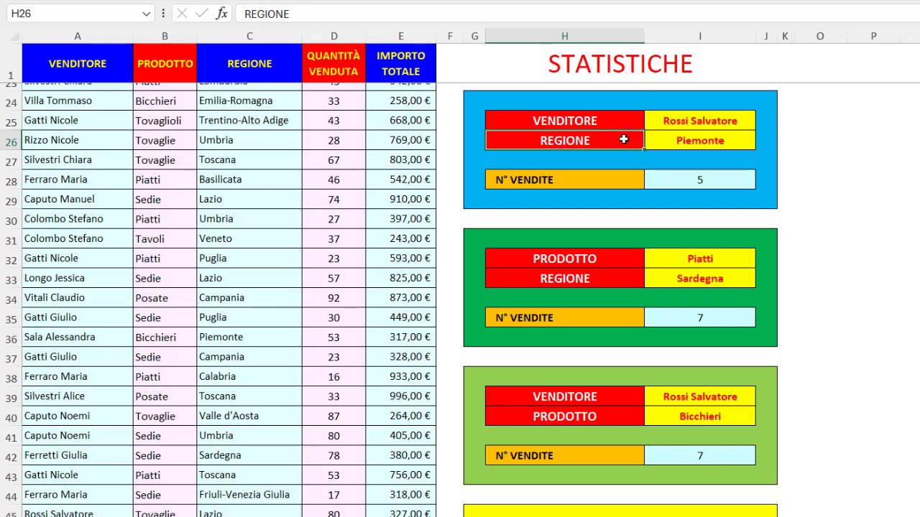
pyautogui.click(681, 182)
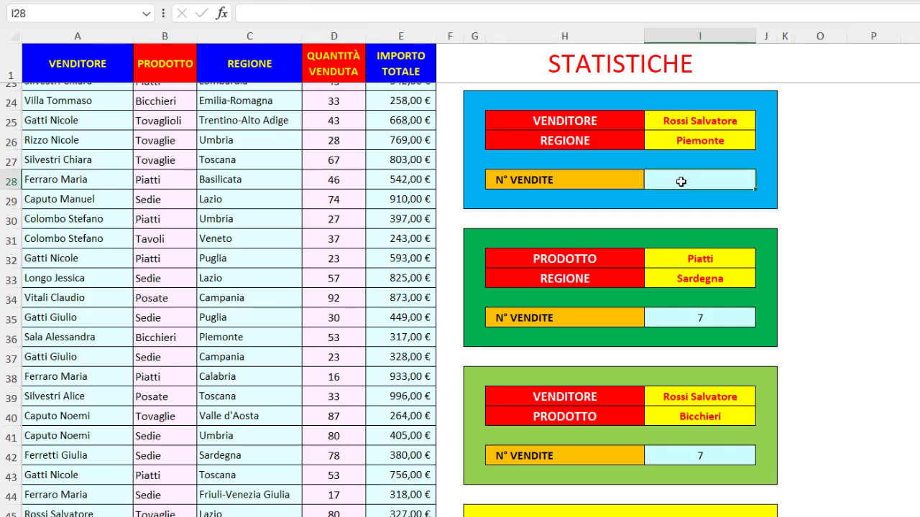
pyautogui.write('=conta')
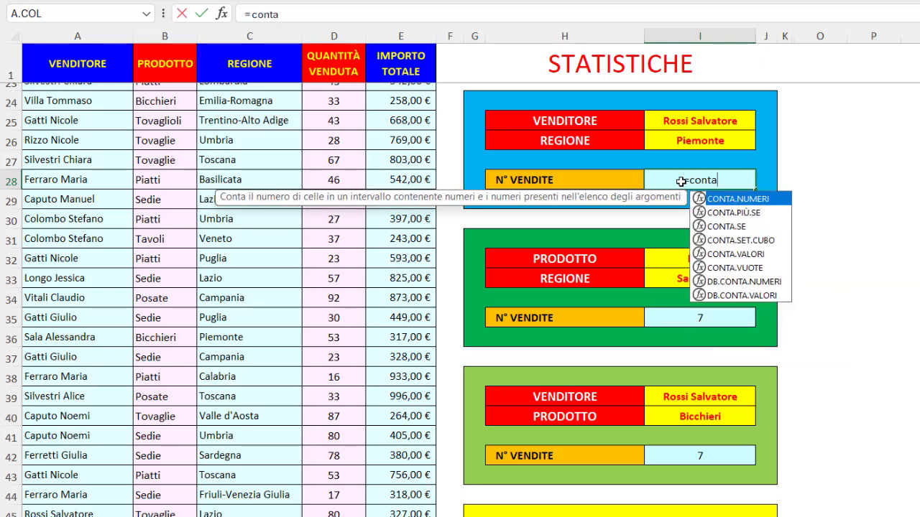
pyautogui.doubleClick(738, 214)
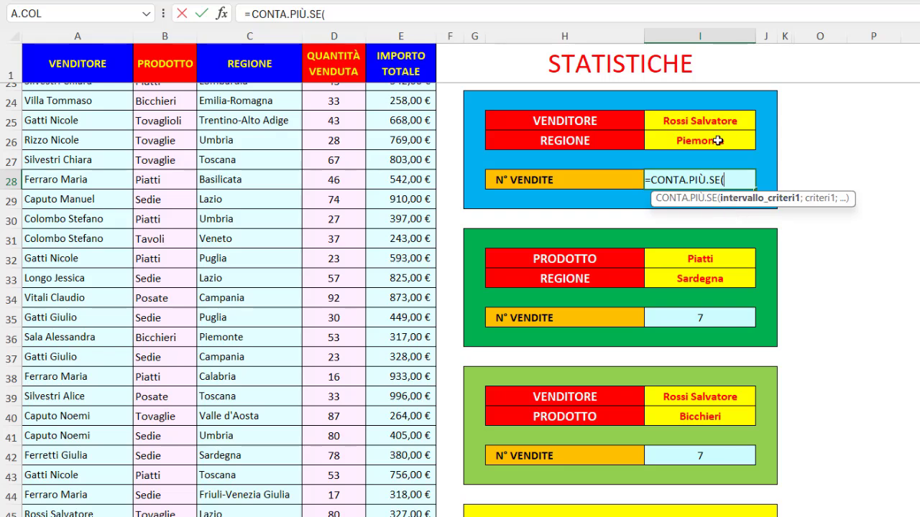
pyautogui.press('F3')
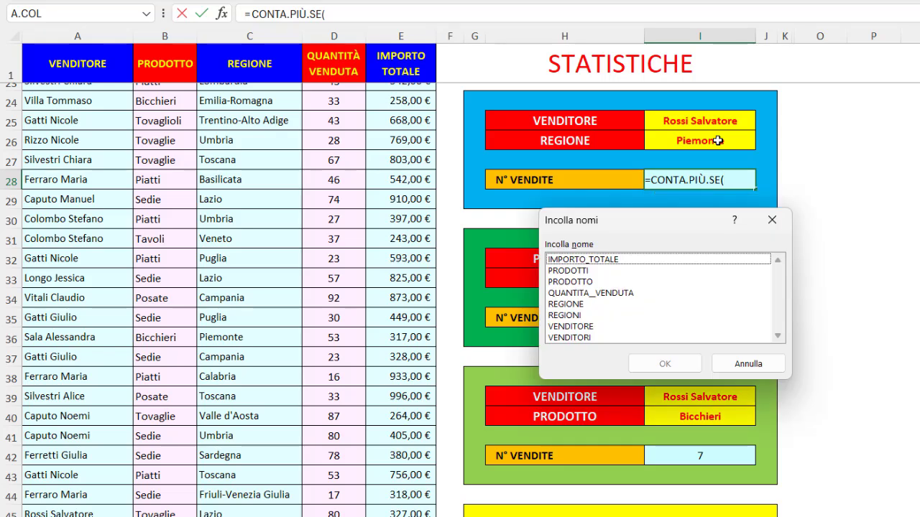
pyautogui.doubleClick(574, 327)
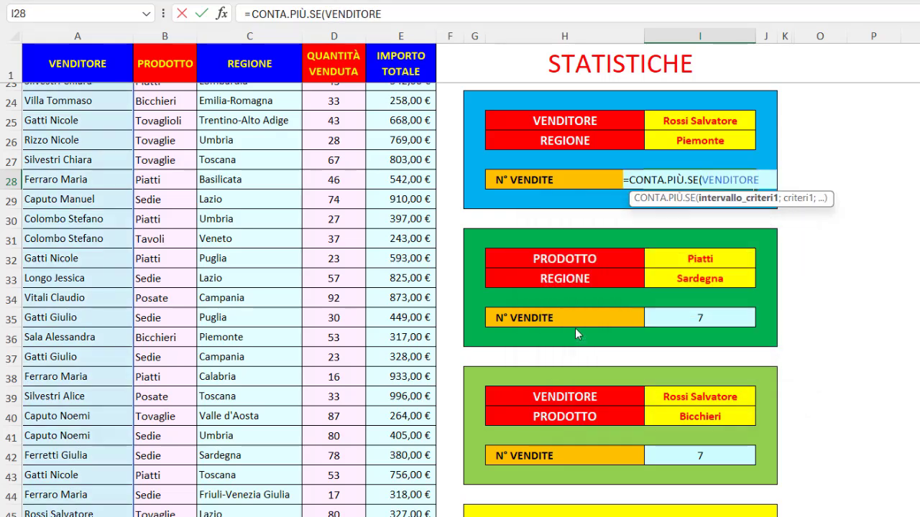
pyautogui.write(';')
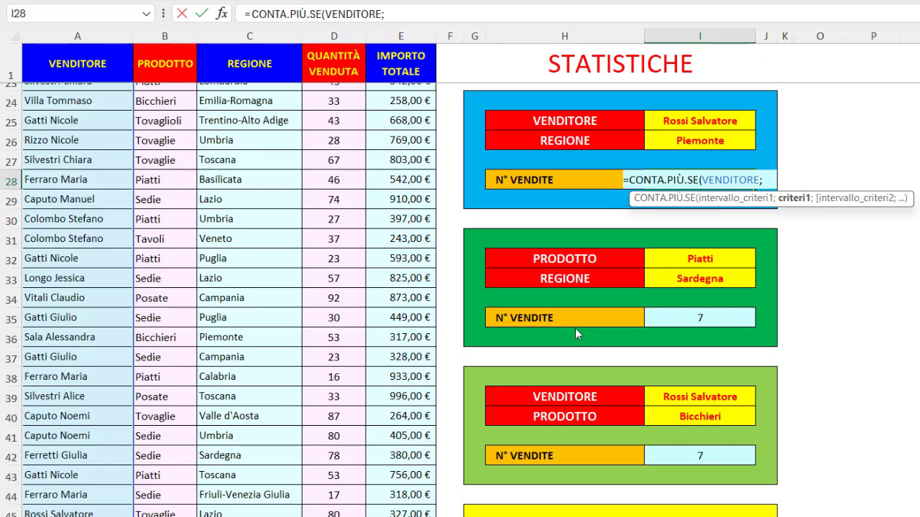
pyautogui.click(686, 119)
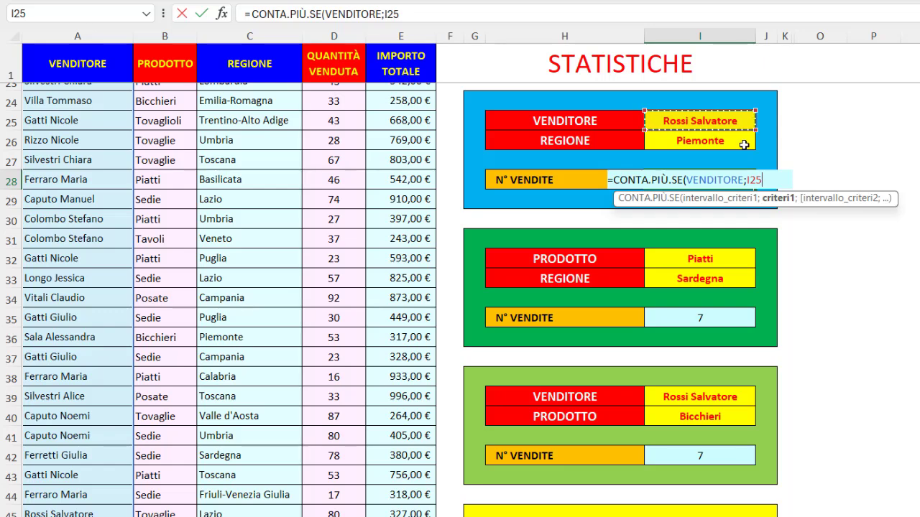
# - Complete the I28 formula with the REGIONE named range as the second criteria range and I26 as its criterion
pyautogui.write(';')
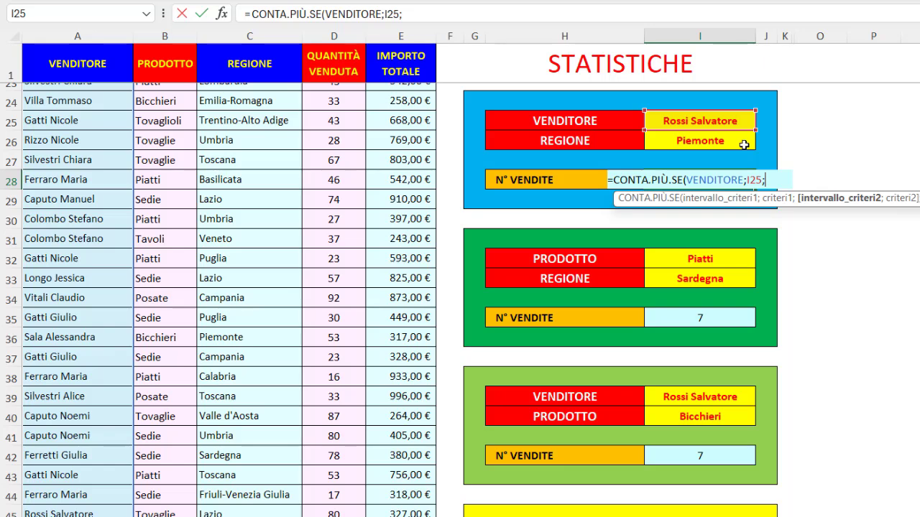
pyautogui.press('F3')
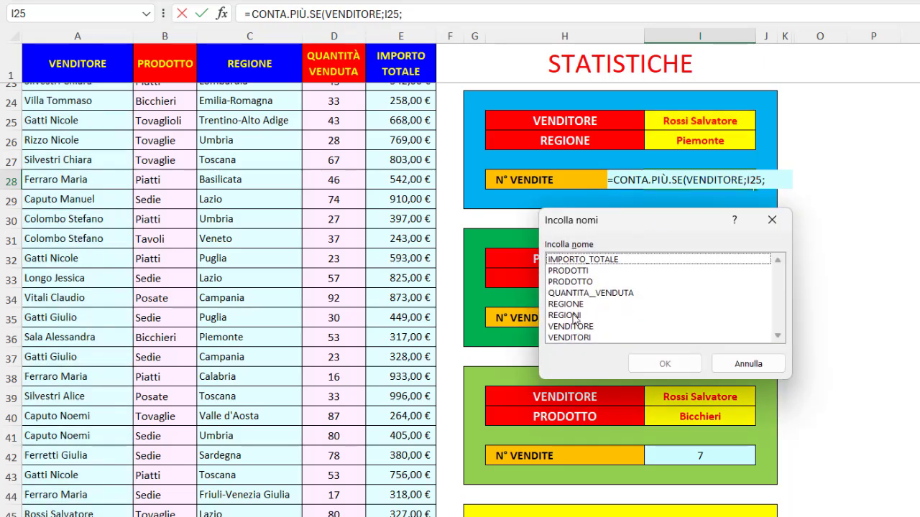
pyautogui.doubleClick(574, 305)
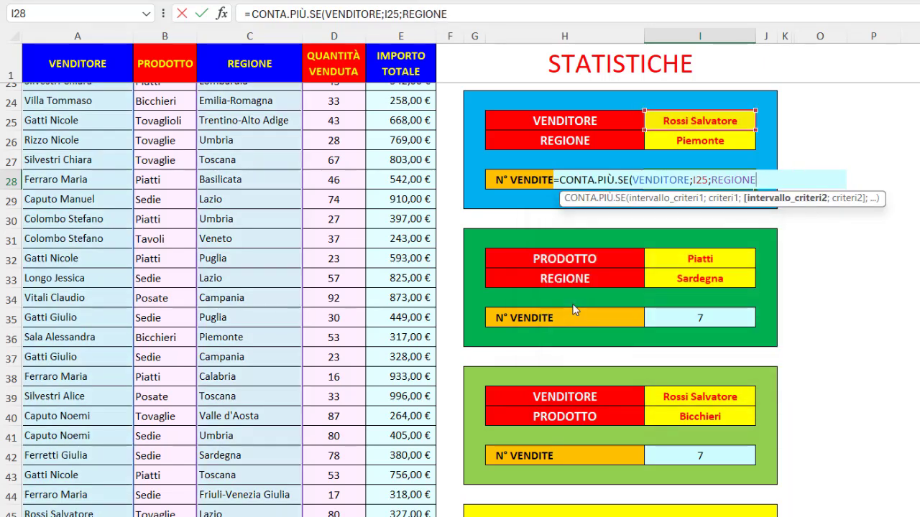
pyautogui.write(';')
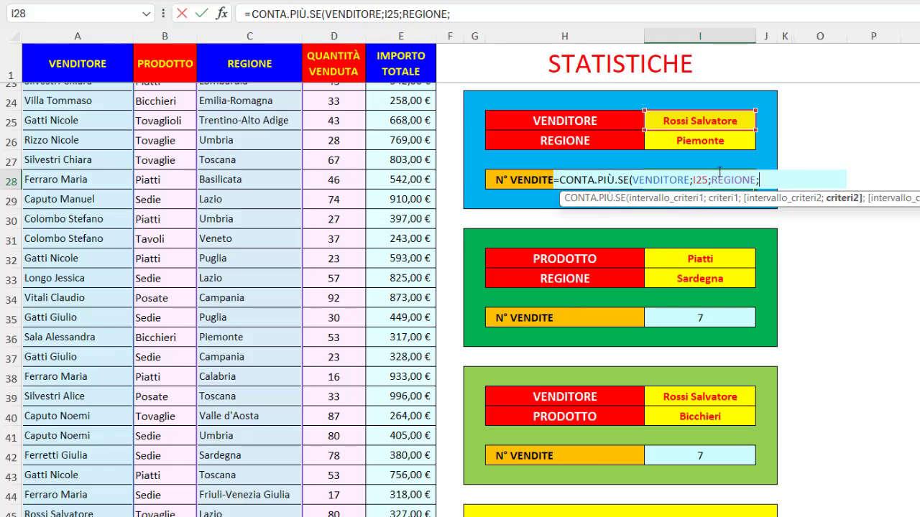
pyautogui.click(711, 141)
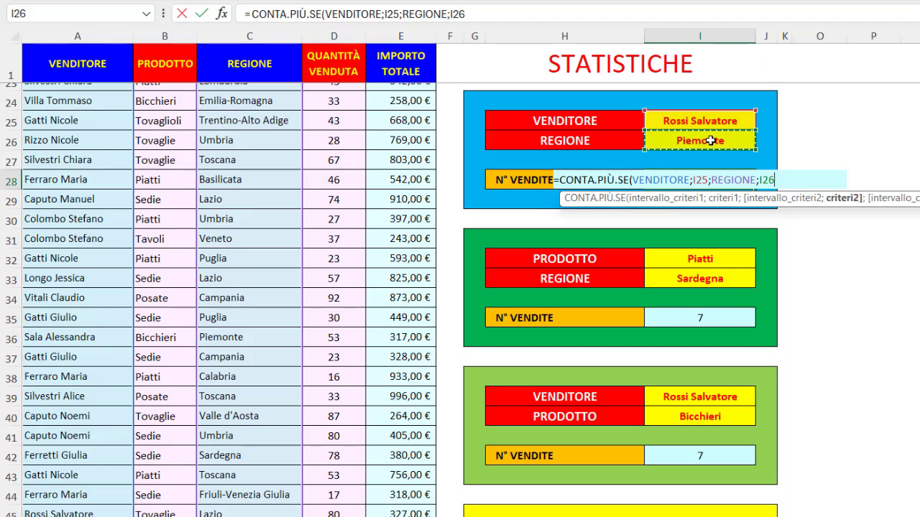
pyautogui.write(')')
pyautogui.press('Return')
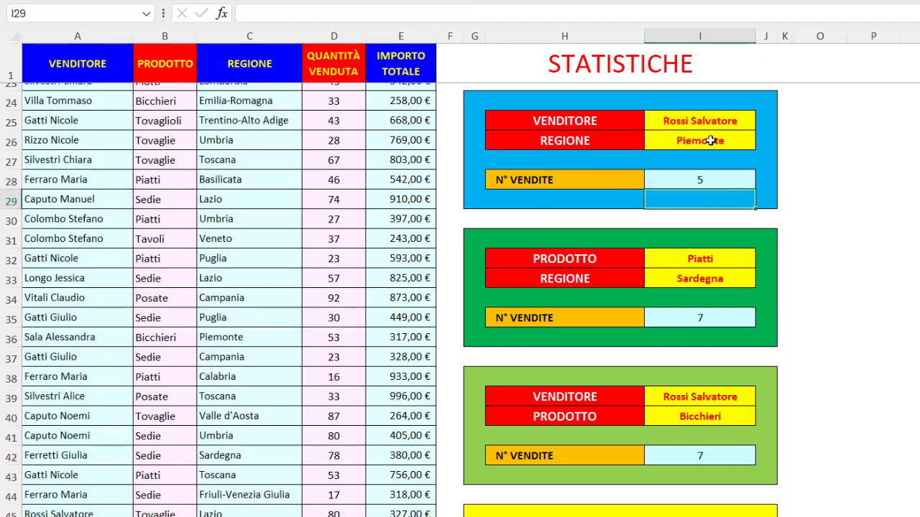
# - Switch the seller chosen in I25 to the one recorded in A4 of the sales list and the region in I26 to Calabria
pyautogui.click(748, 121)
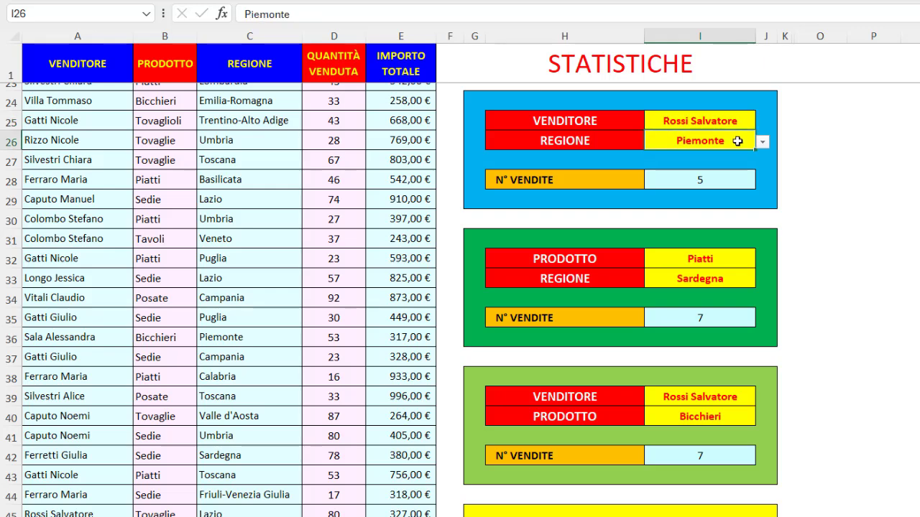
pyautogui.click(737, 141)
pyautogui.click(747, 122)
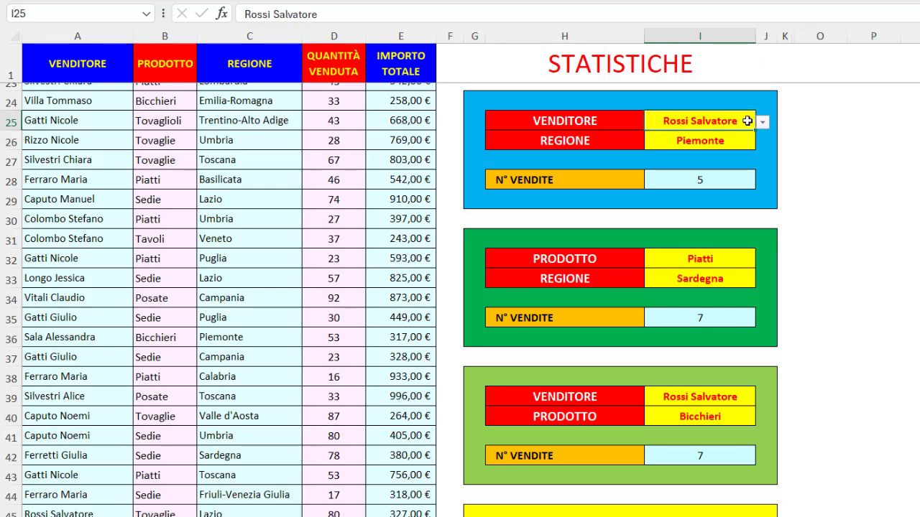
pyautogui.click(761, 122)
pyautogui.click(708, 152)
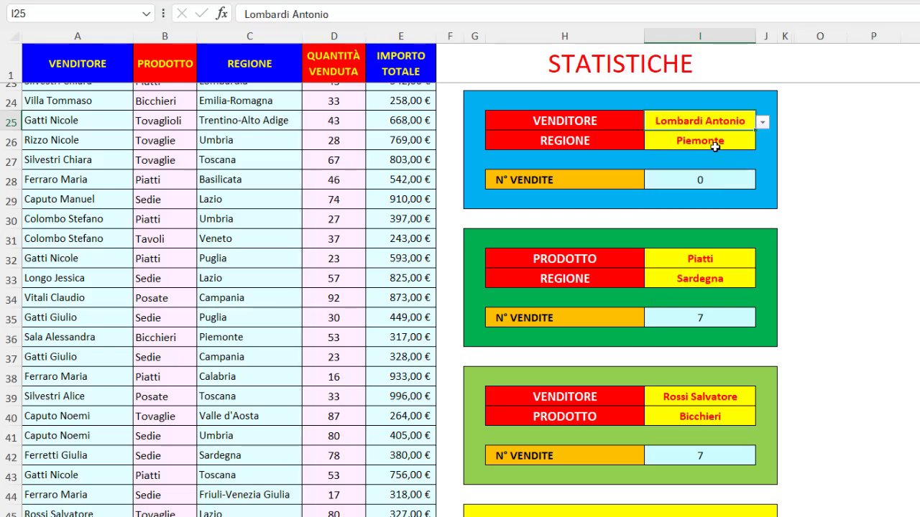
pyautogui.click(747, 142)
pyautogui.click(761, 143)
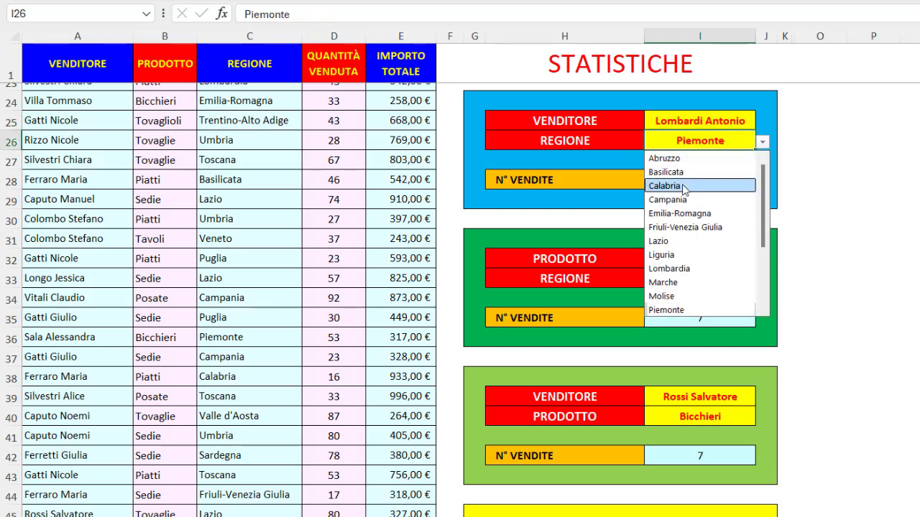
pyautogui.click(691, 185)
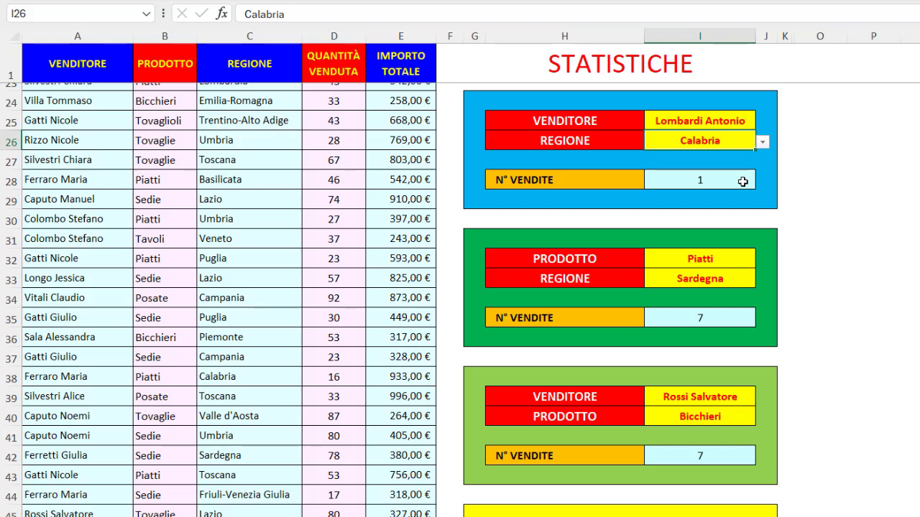
# - Examine each range and criterion argument of the CONTA.PIÙ.SE formula in I35 that counts sales by product and region
pyautogui.click(621, 259)
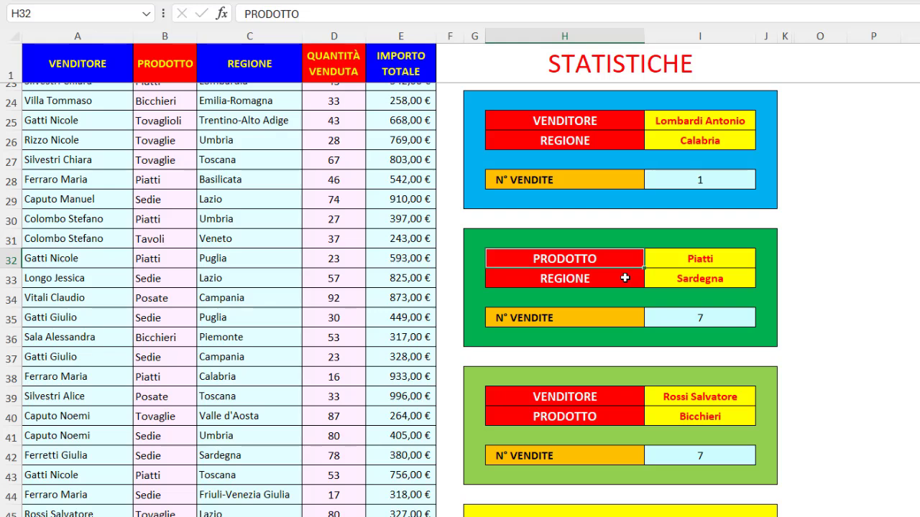
pyautogui.click(625, 278)
pyautogui.click(667, 318)
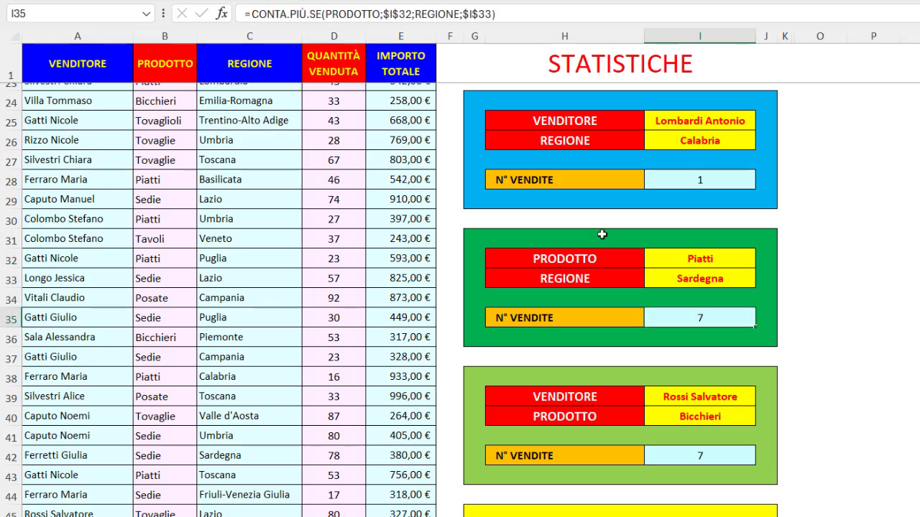
pyautogui.click(340, 13)
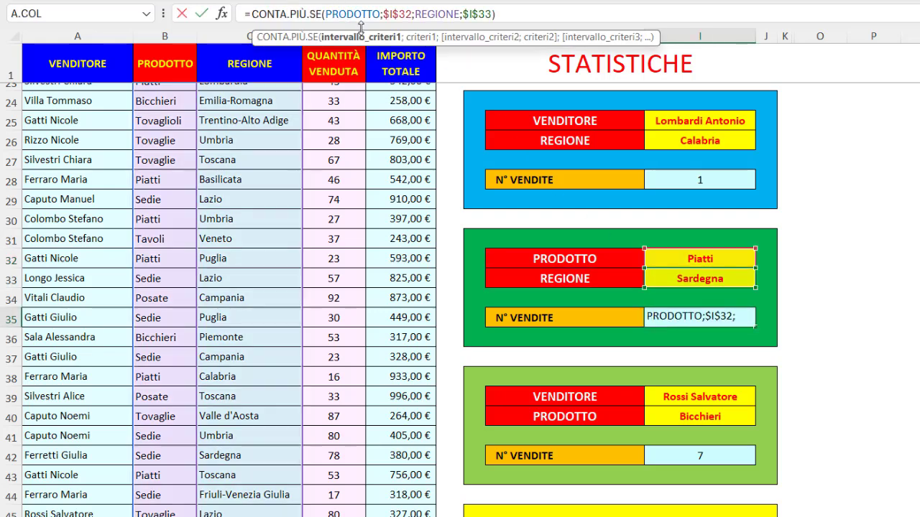
pyautogui.click(367, 39)
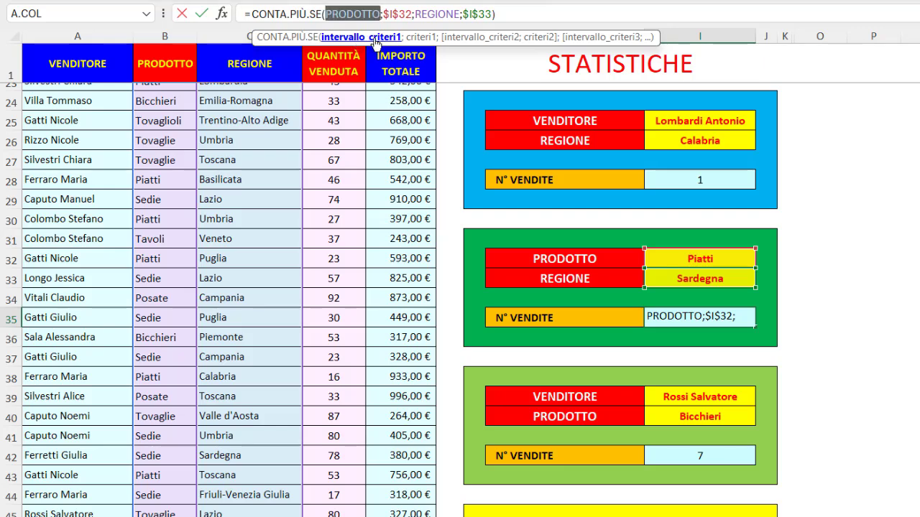
pyautogui.click(415, 37)
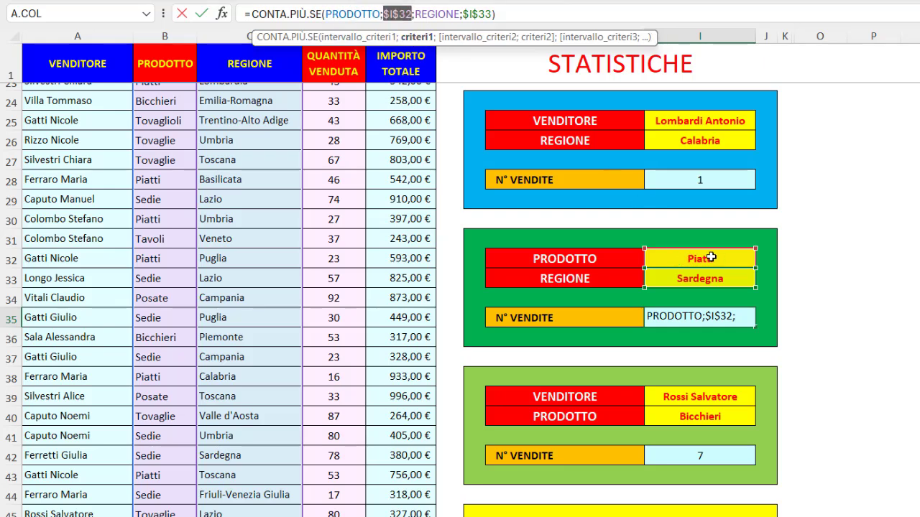
pyautogui.click(454, 37)
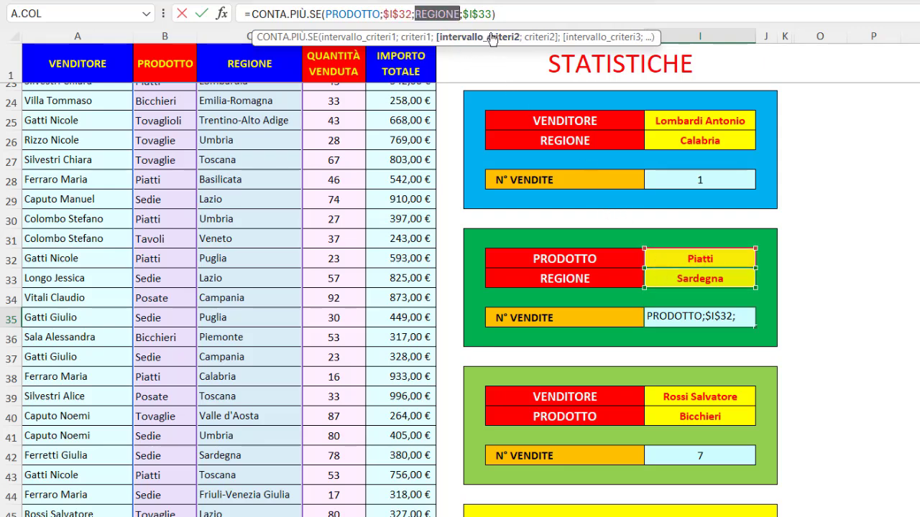
pyautogui.click(480, 16)
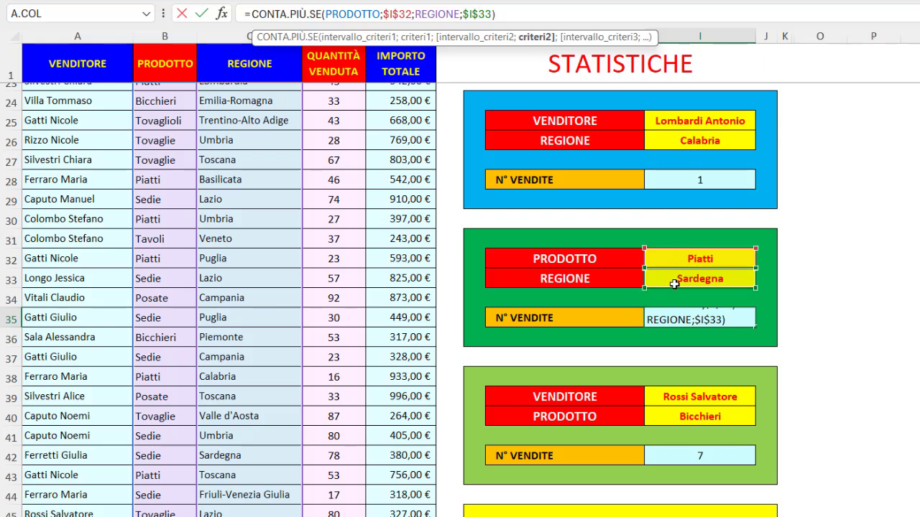
pyautogui.click(530, 41)
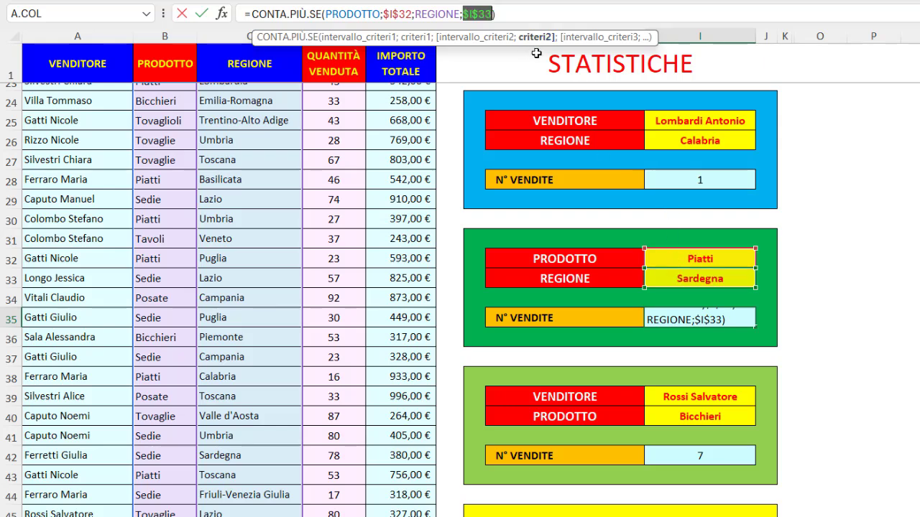
pyautogui.hotkey('ctrl', 'Return')
# - Examine each range and criterion argument of the CONTA.PIÙ.SE formula in I42 that counts sales by seller and product
pyautogui.scroll(-4, 657, 284)
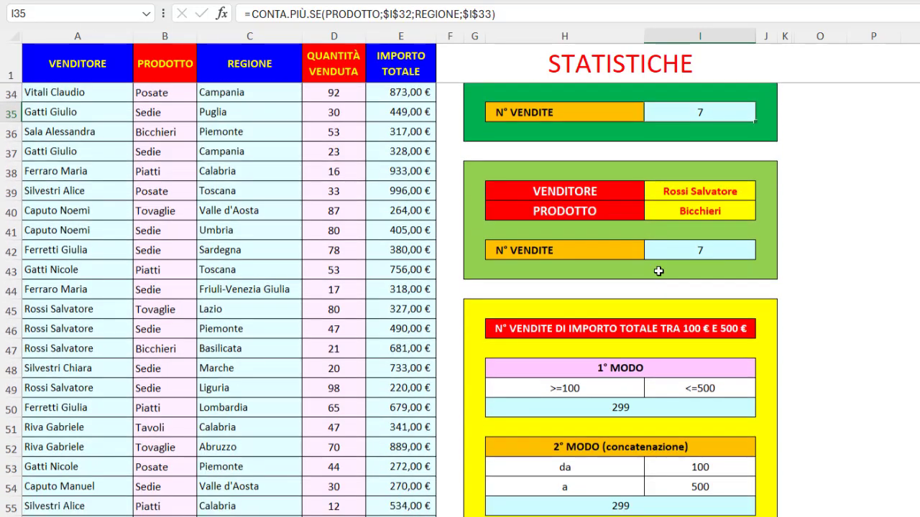
pyautogui.scroll(-1, 659, 271)
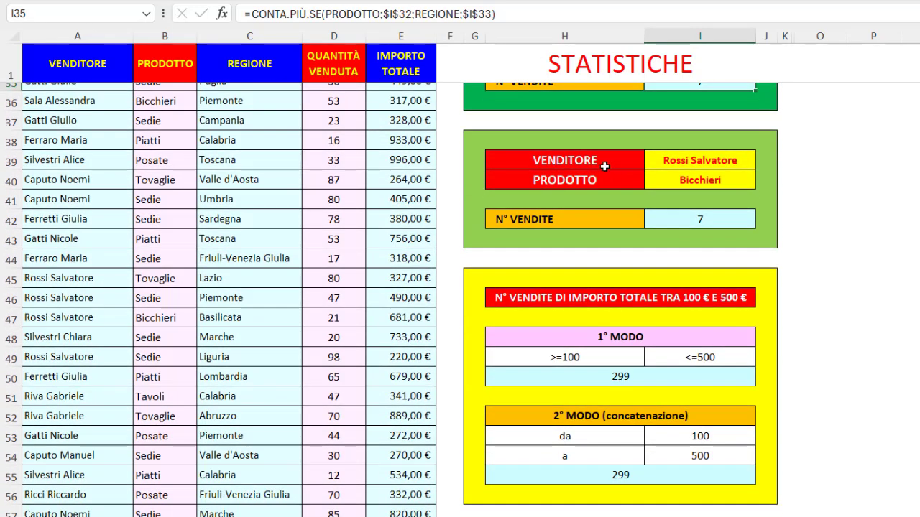
pyautogui.click(659, 221)
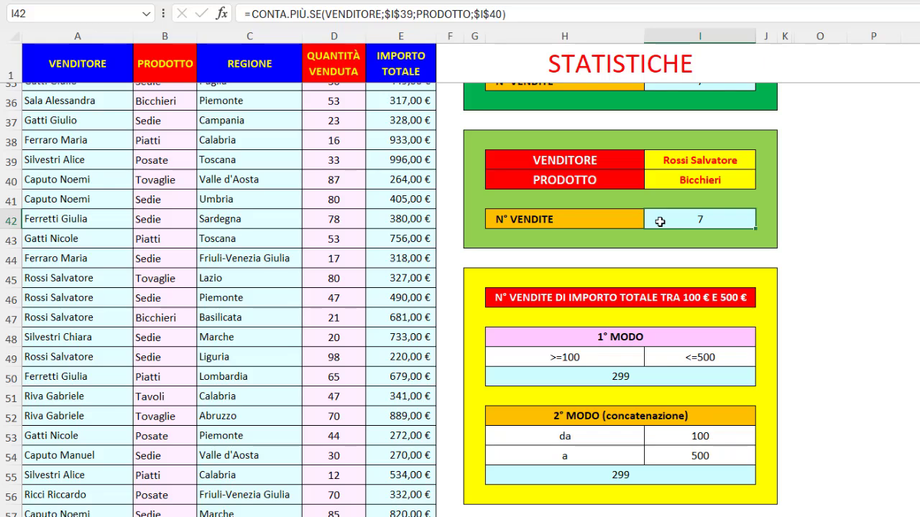
pyautogui.click(356, 14)
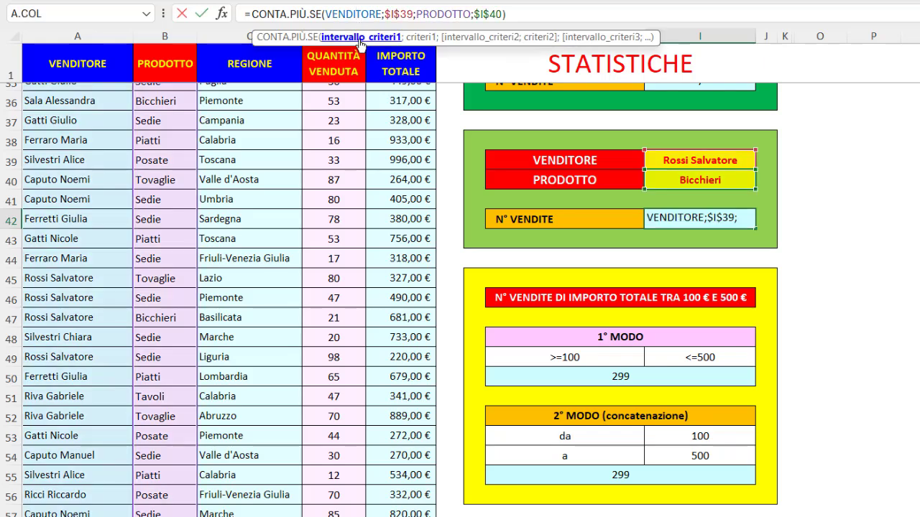
pyautogui.click(359, 37)
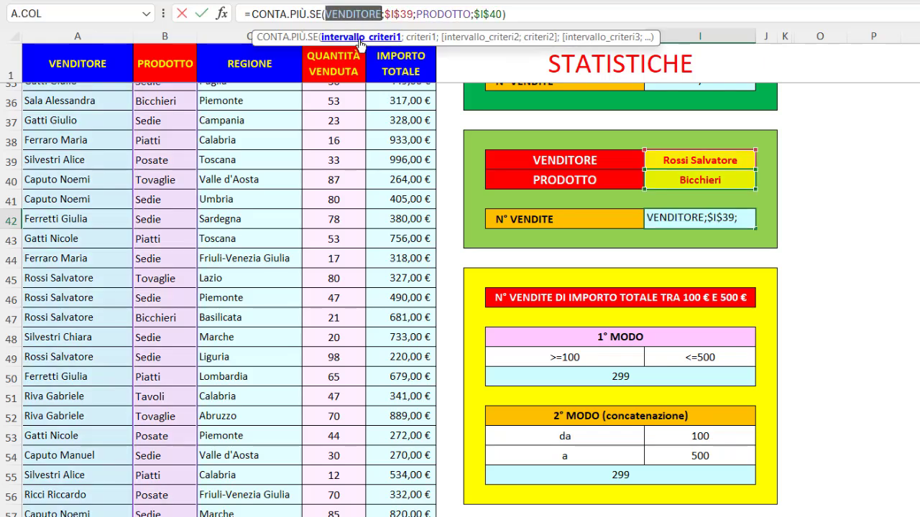
pyautogui.click(415, 37)
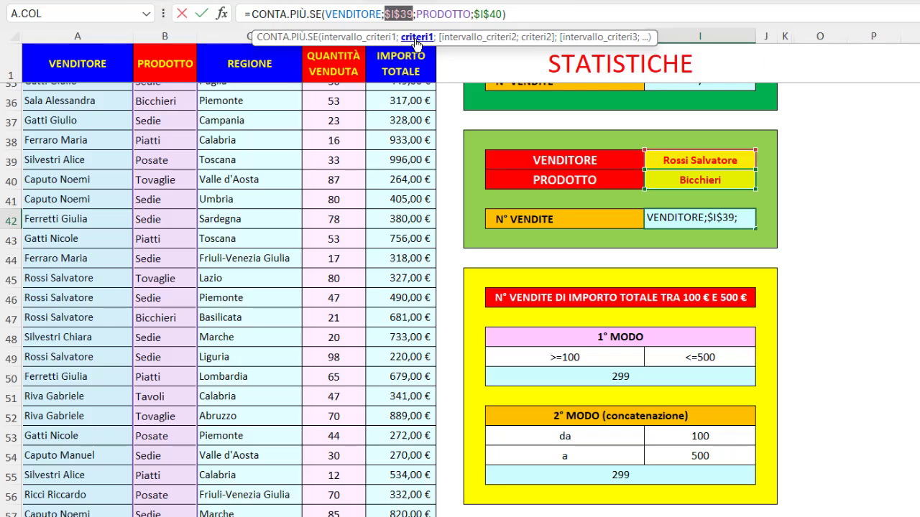
pyautogui.click(478, 37)
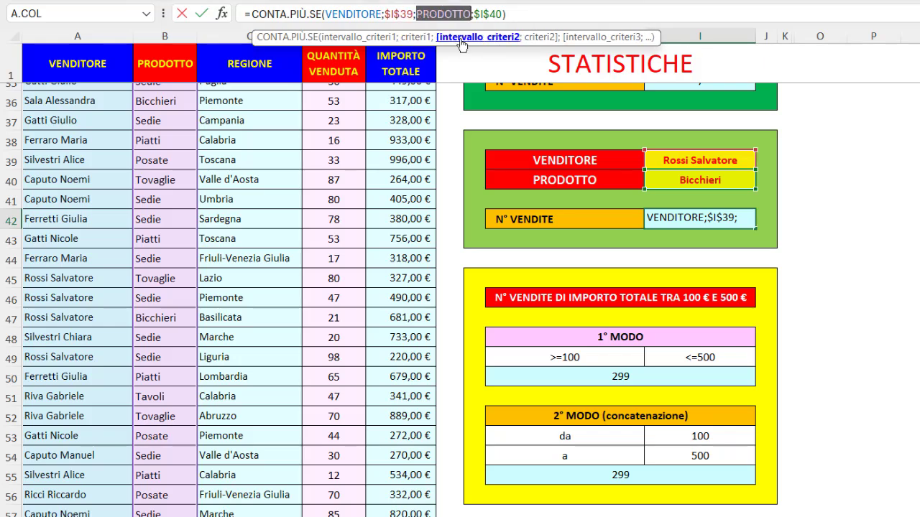
pyautogui.click(534, 38)
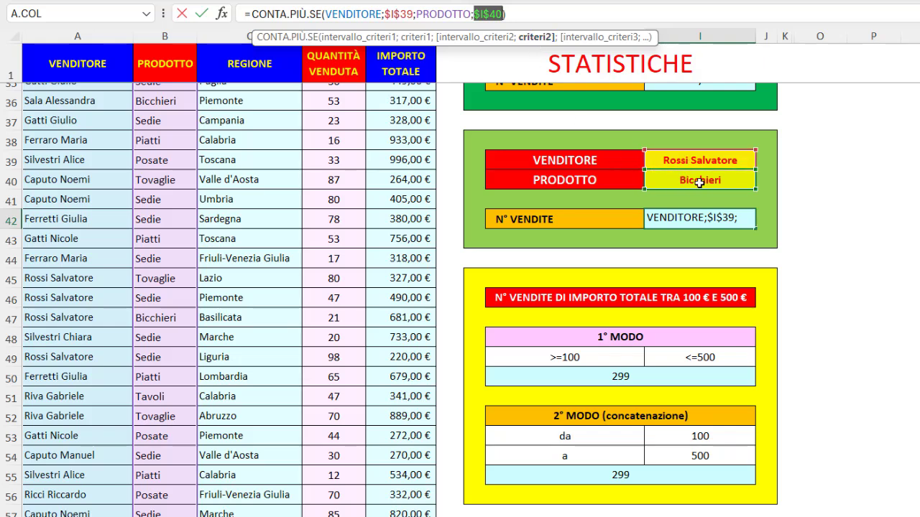
pyautogui.hotkey('ctrl', 'Return')
# - Check the 1° MODO count in H50 and its two criterion cells, H49 and I49, for total amounts within a range
pyautogui.scroll(-4, 699, 183)
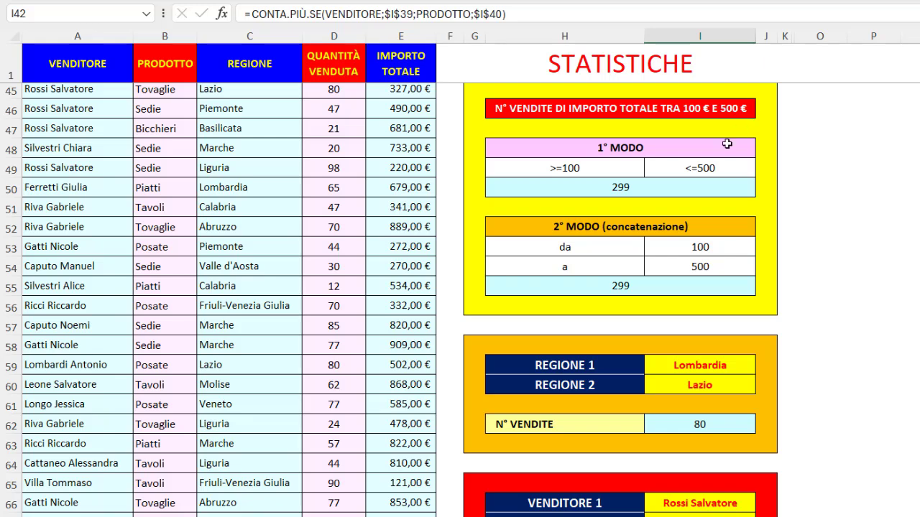
pyautogui.click(647, 187)
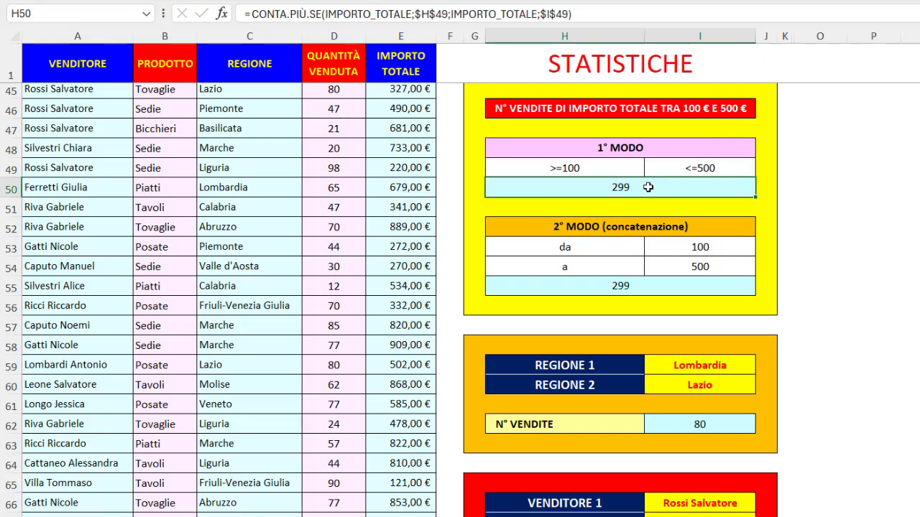
pyautogui.click(582, 167)
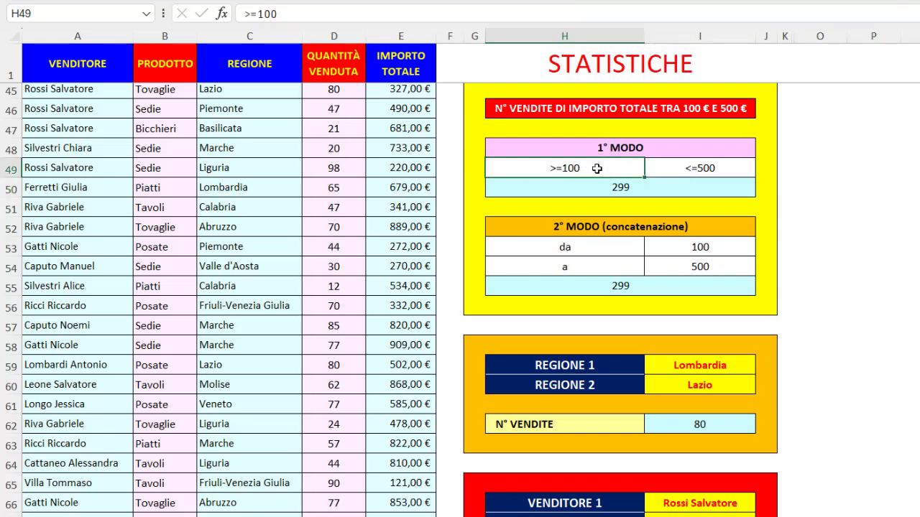
pyautogui.click(667, 168)
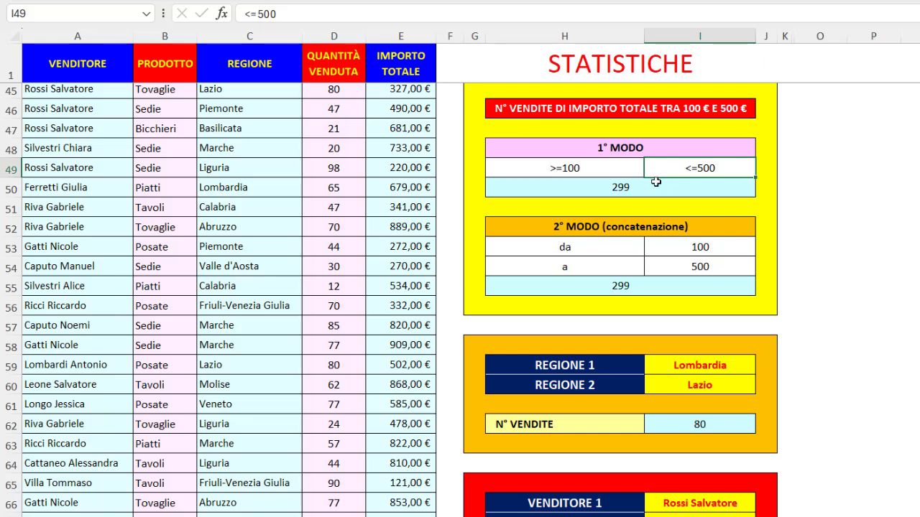
# - Examine the two IMPORTO_TOTALE ranges and their criteria H49 and I49 in the CONTA.PIÙ.SE formula in H50
pyautogui.click(649, 188)
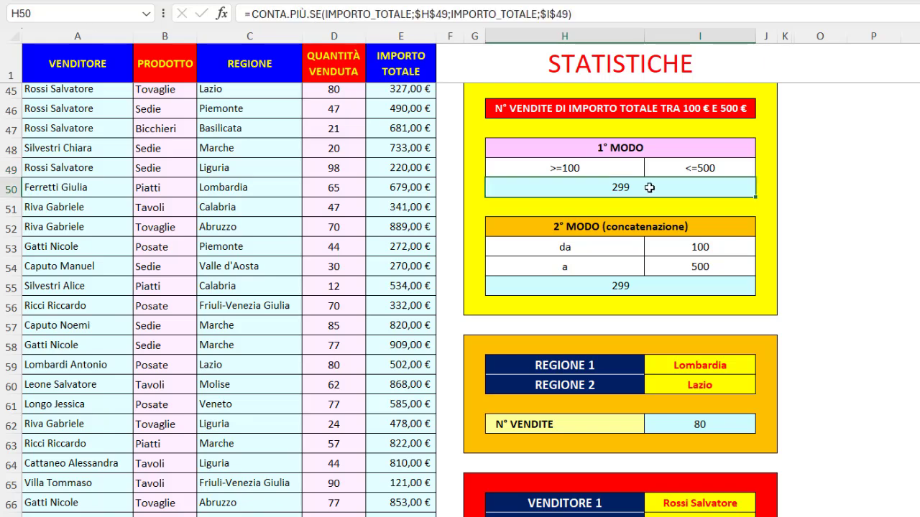
pyautogui.click(365, 13)
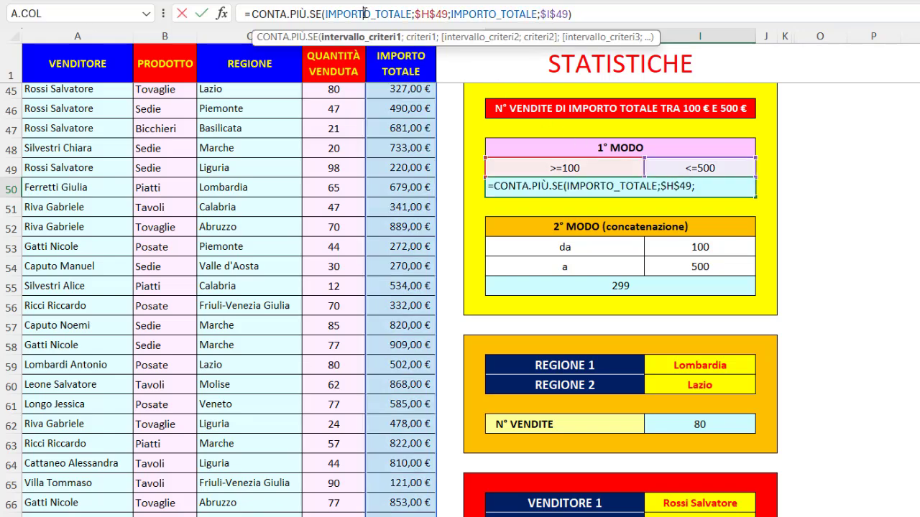
pyautogui.click(379, 42)
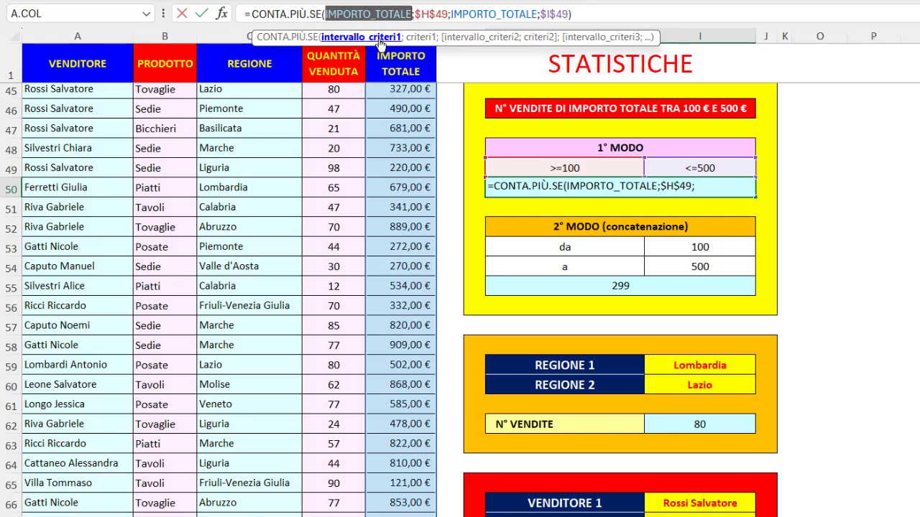
pyautogui.click(417, 37)
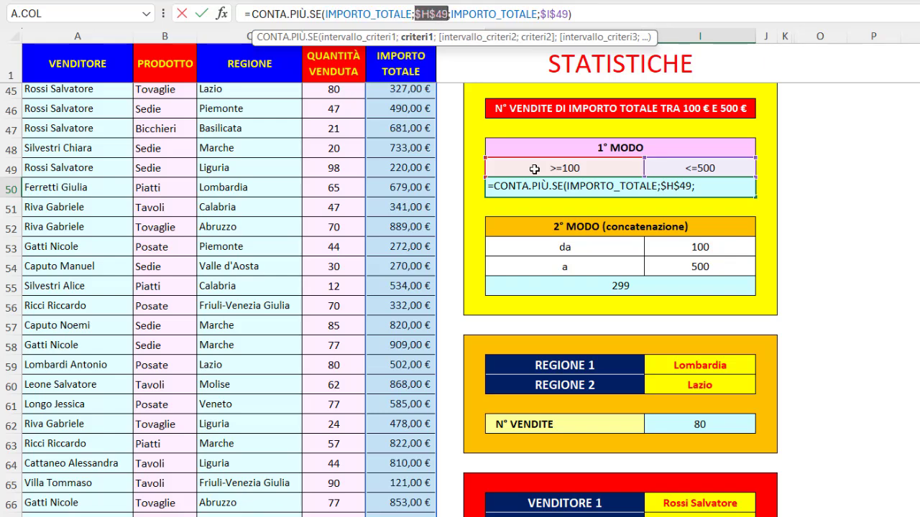
pyautogui.click(465, 39)
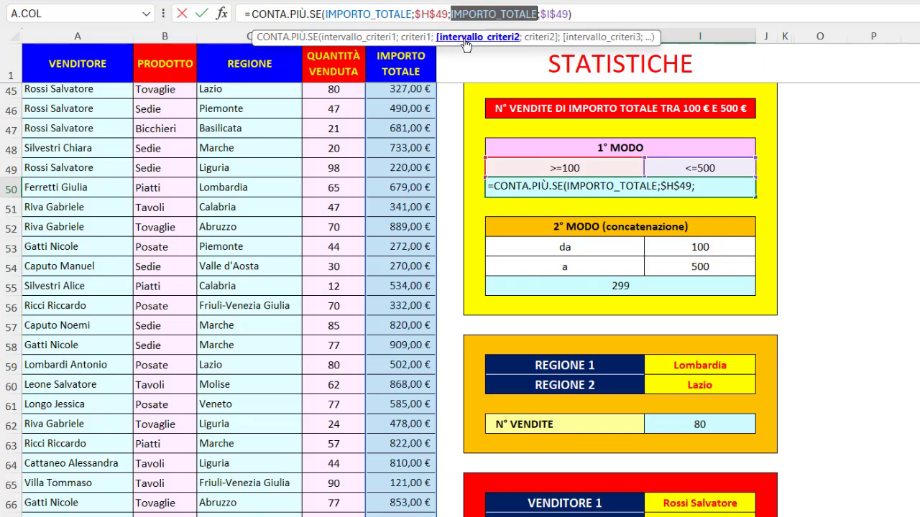
pyautogui.click(539, 44)
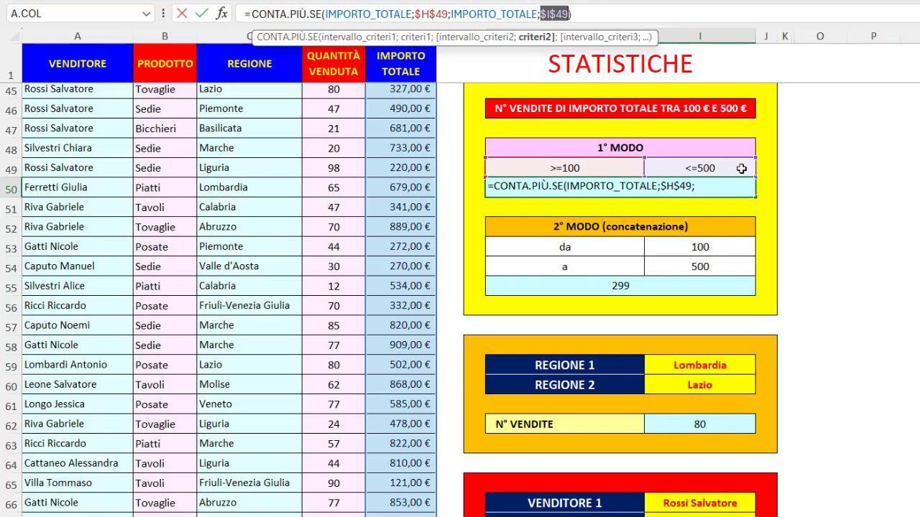
pyautogui.hotkey('ctrl', 'Return')
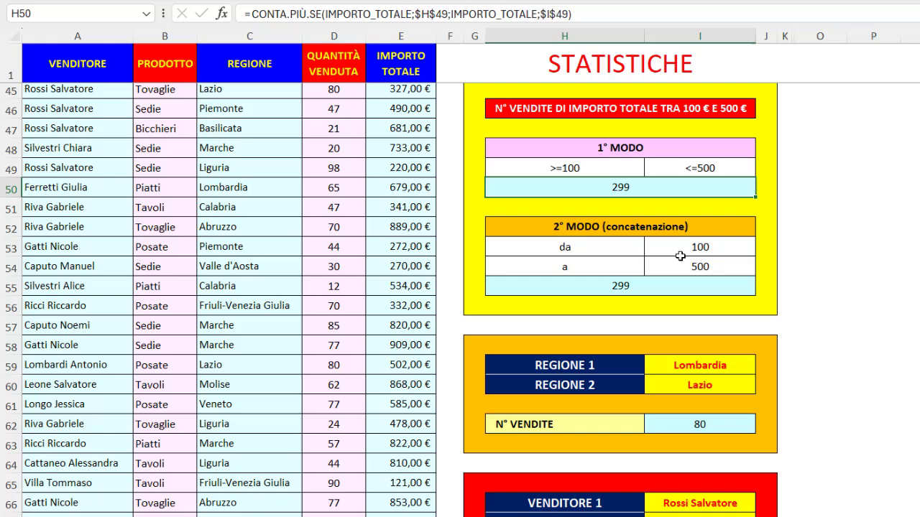
# - Check the 2° MODO count in H55 and the plain lower and upper limits it uses in I53 and I54
pyautogui.click(645, 286)
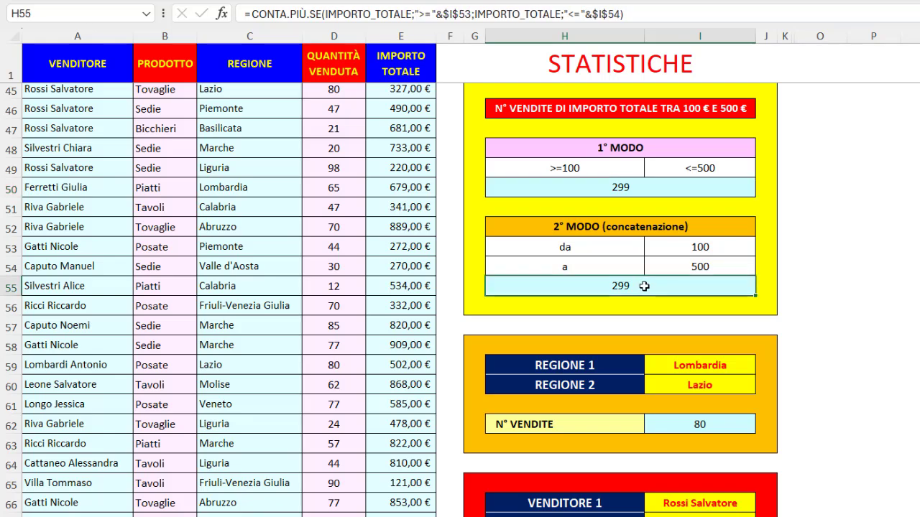
pyautogui.click(667, 247)
pyautogui.click(672, 266)
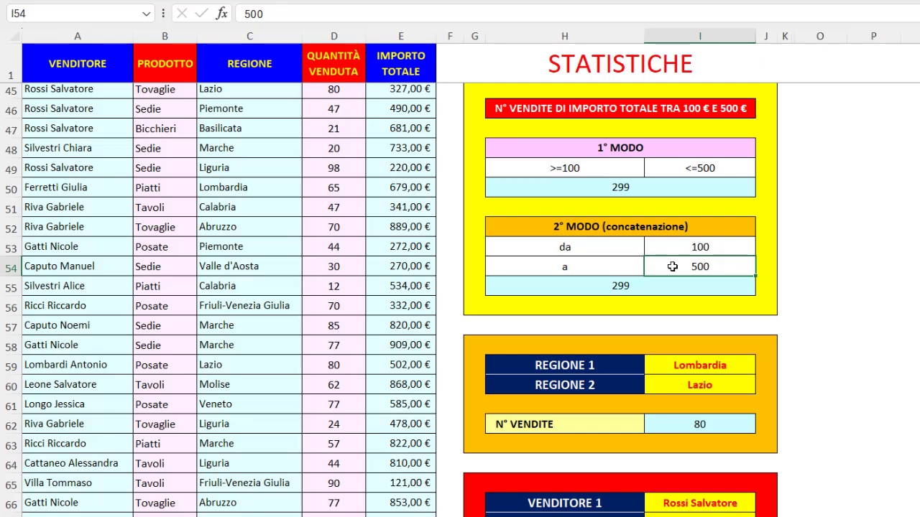
pyautogui.click(673, 248)
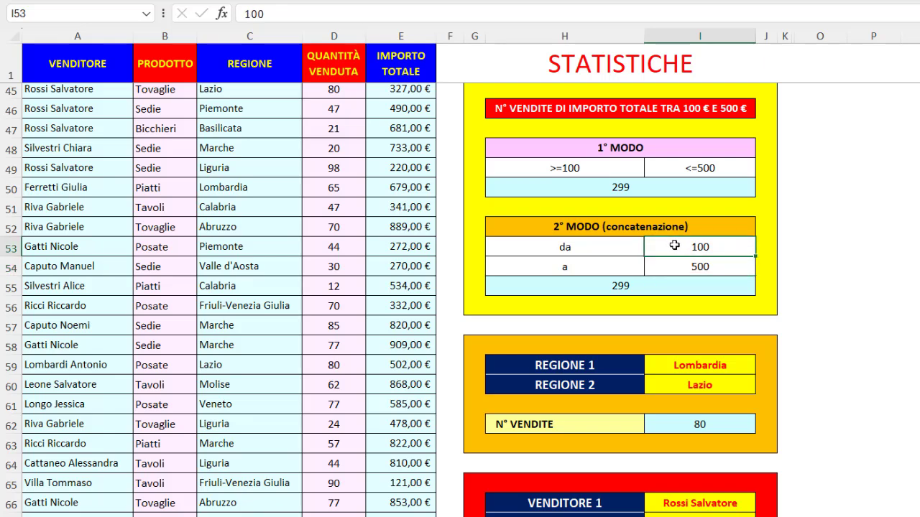
# - Examine how the first criterion of the H55 formula joins ">=" to the lower limit in I53 with the & operator
pyautogui.click(651, 284)
pyautogui.click(428, 15)
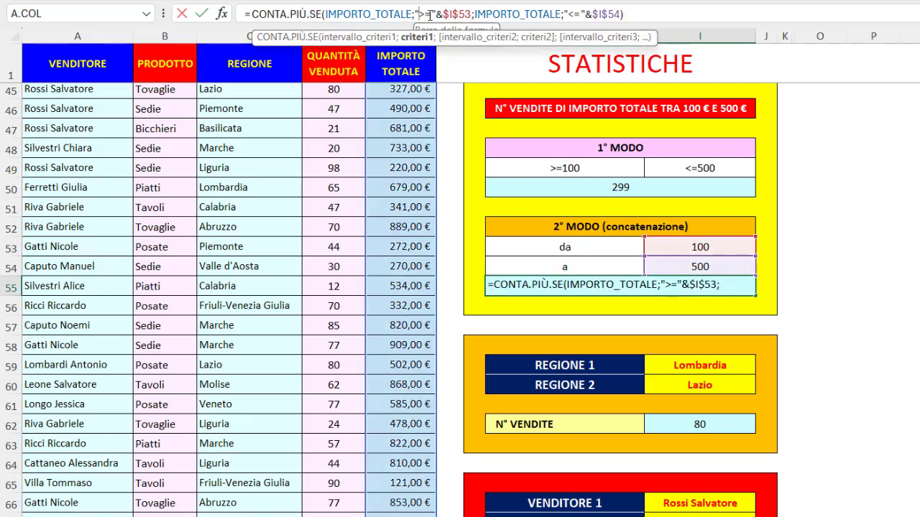
pyautogui.click(426, 37)
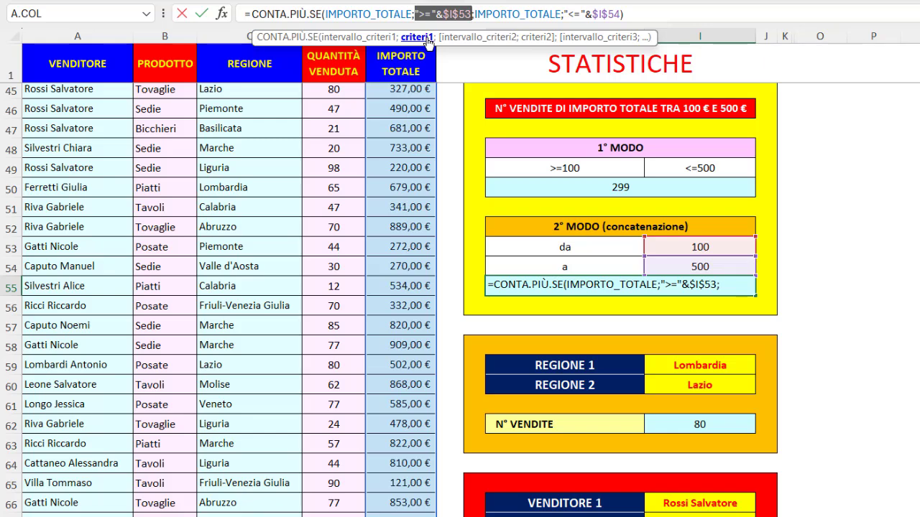
pyautogui.moveTo(415, 14); pyautogui.dragTo(443, 14)
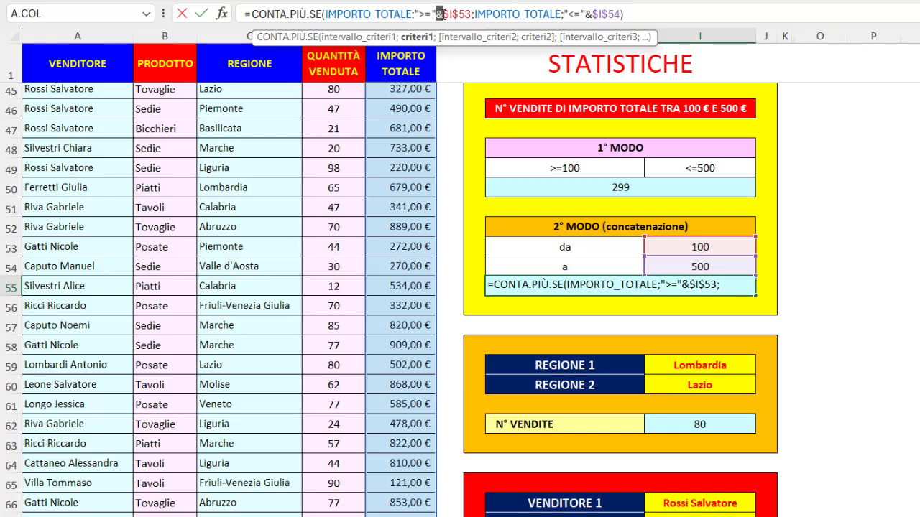
pyautogui.moveTo(443, 14); pyautogui.dragTo(471, 15)
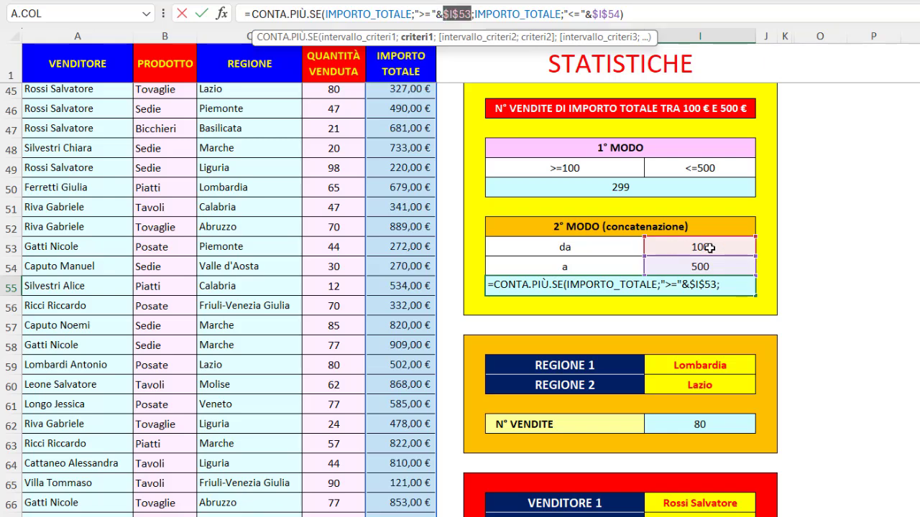
# - Examine how the second criterion of the H55 formula joins "<=" to the upper limit in I54 with the & operator
pyautogui.click(573, 14)
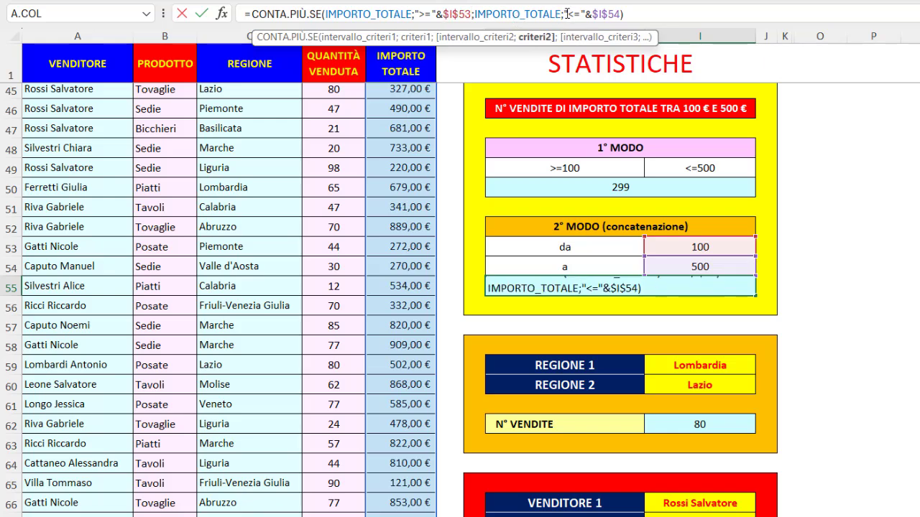
pyautogui.moveTo(565, 14); pyautogui.dragTo(587, 15)
pyautogui.click(595, 17)
pyautogui.moveTo(584, 14); pyautogui.dragTo(592, 14)
pyautogui.moveTo(593, 14); pyautogui.dragTo(621, 15)
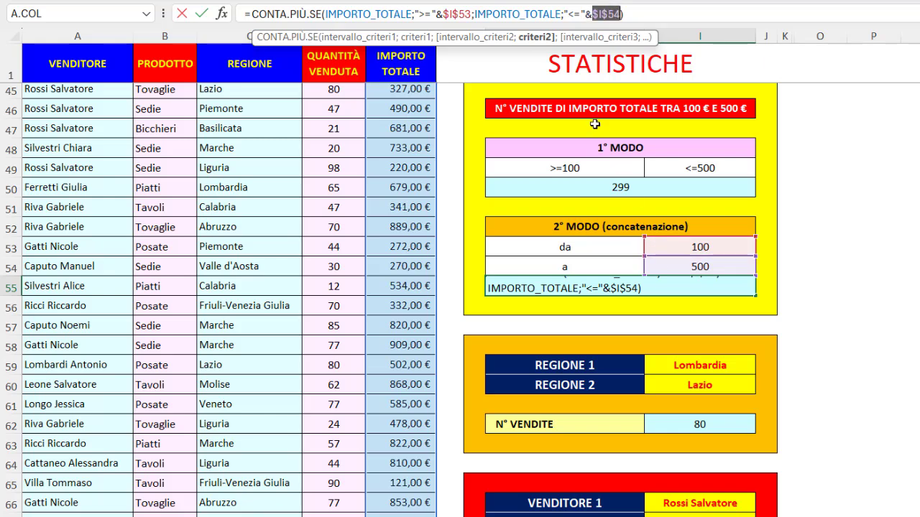
pyautogui.hotkey('ctrl', 'Return')
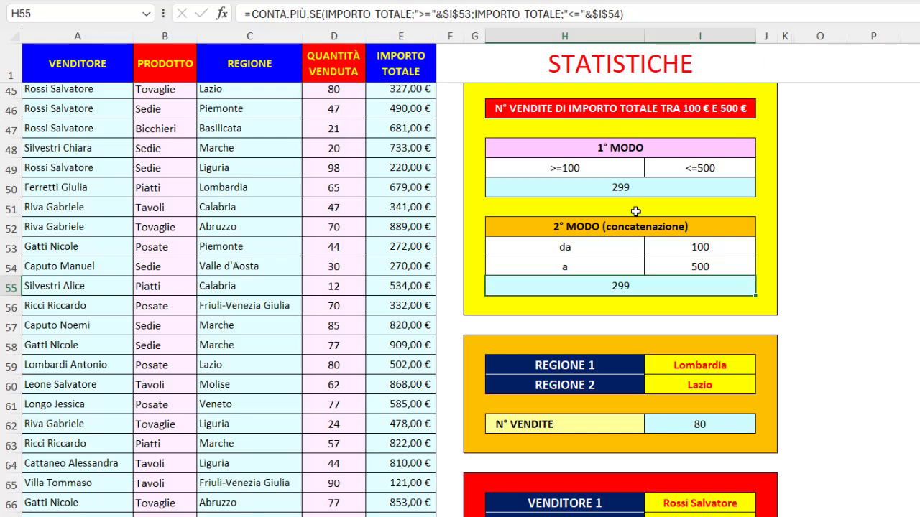
# - Set the lower amount limit in I53 of the 2° MODO block to 200
pyautogui.click(669, 243)
pyautogui.write('200')
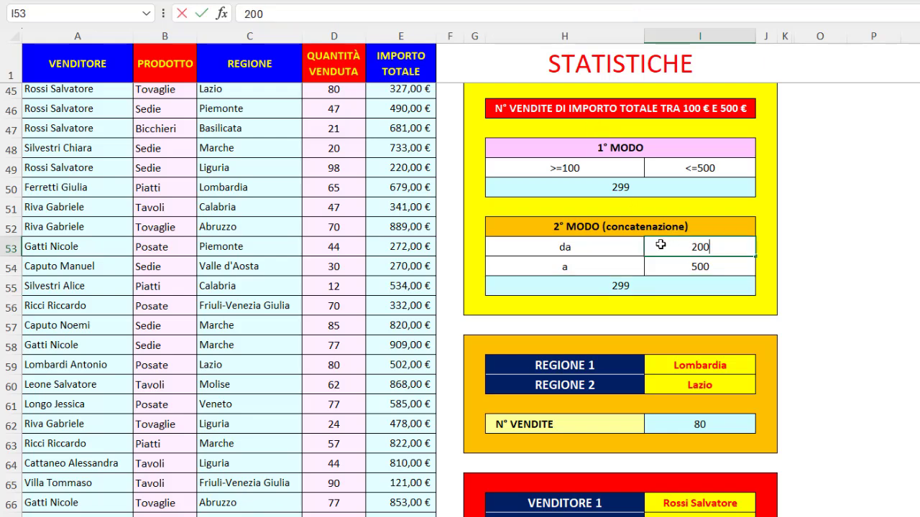
pyautogui.press('Return')
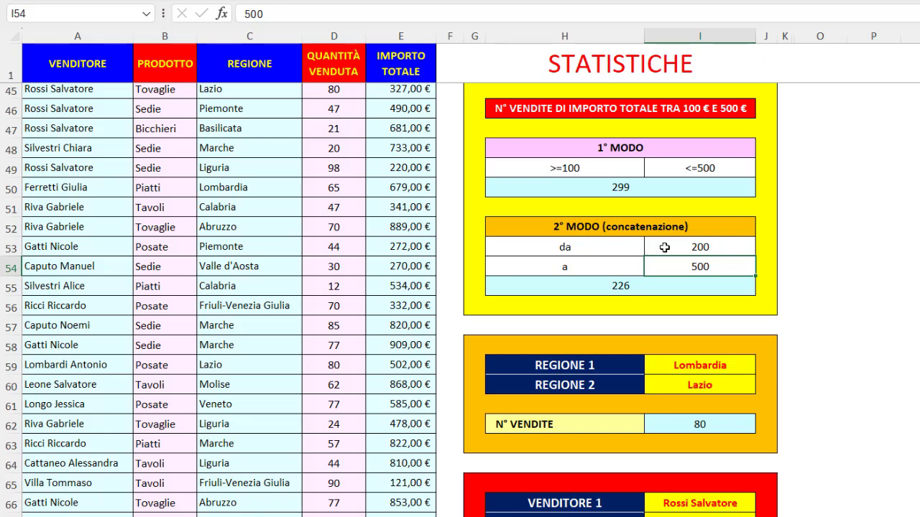
# - Check the two regions chosen in I59 and I60 and the N° VENDITE formula in I62 that counts their sales
pyautogui.click(614, 384)
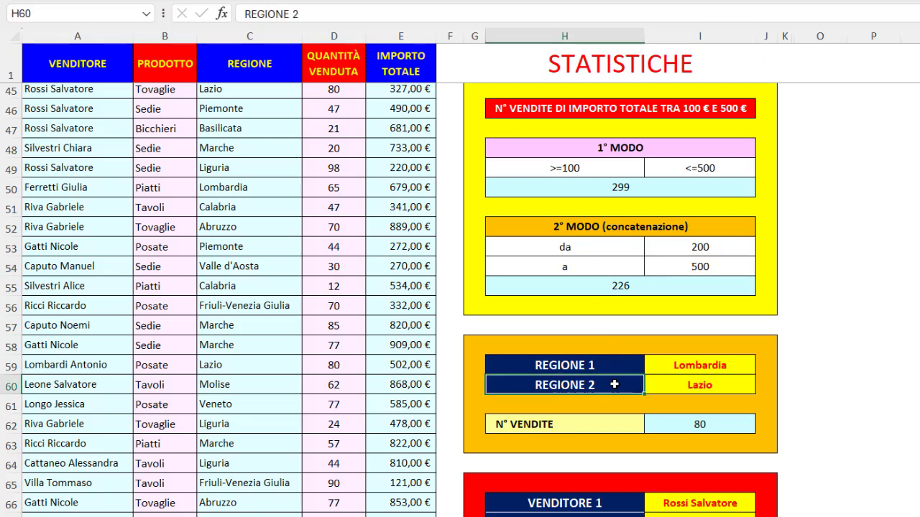
pyautogui.click(661, 365)
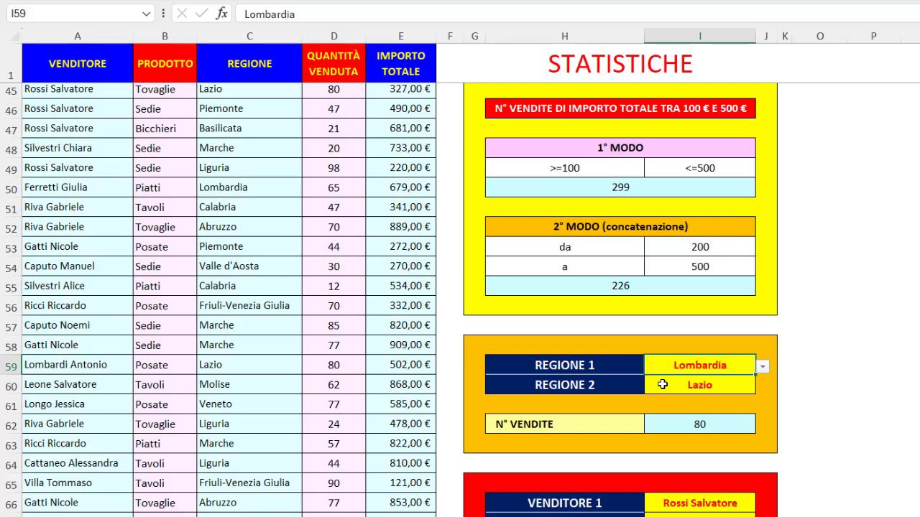
pyautogui.click(663, 385)
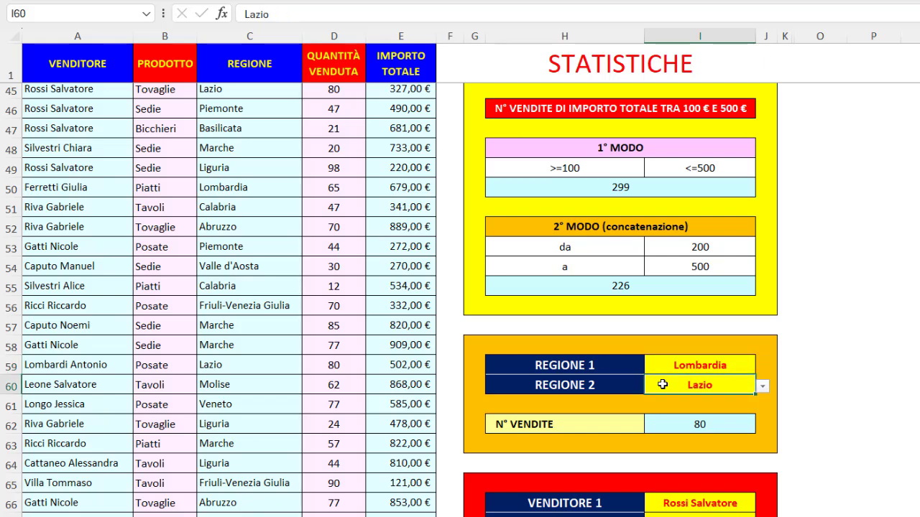
pyautogui.click(673, 419)
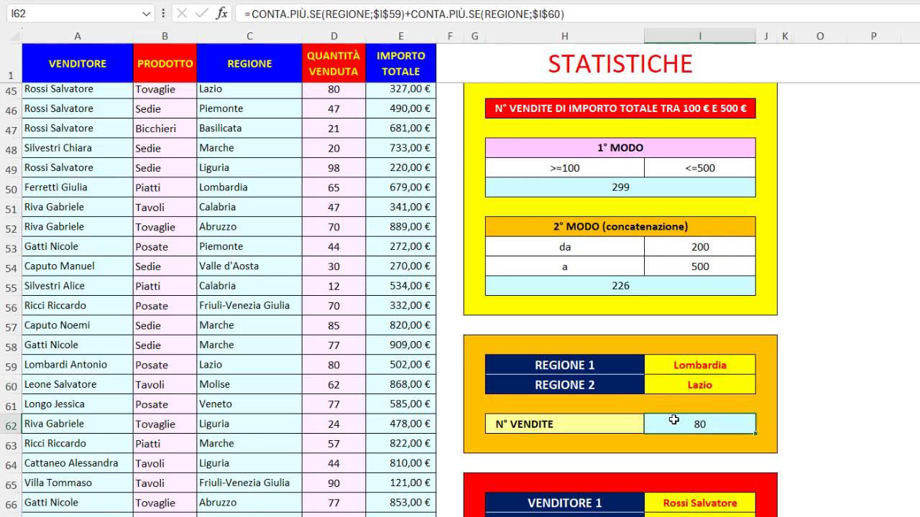
# - Examine the plus sign in the I62 formula and the REGIONE range and criterion, $I$59 or $I$60, of each CONTA.PIÙ.SE
pyautogui.click(406, 14)
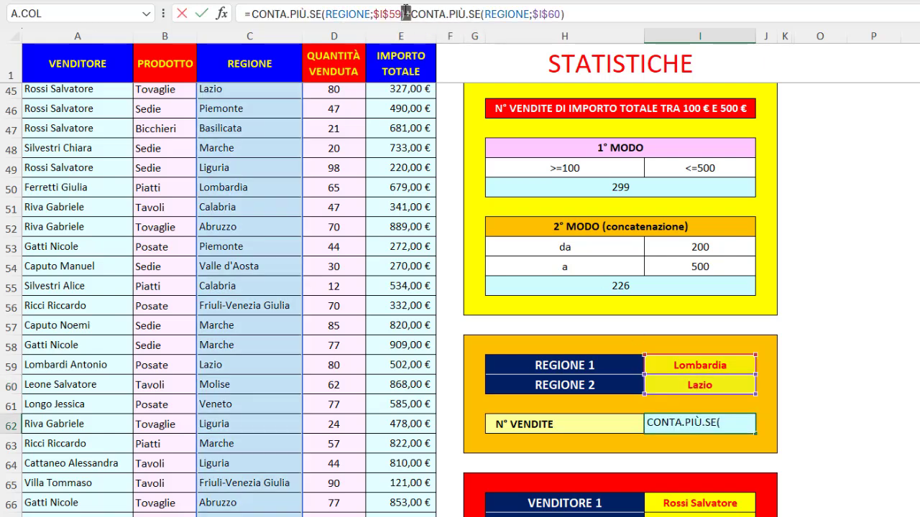
pyautogui.click(345, 14)
pyautogui.click(348, 39)
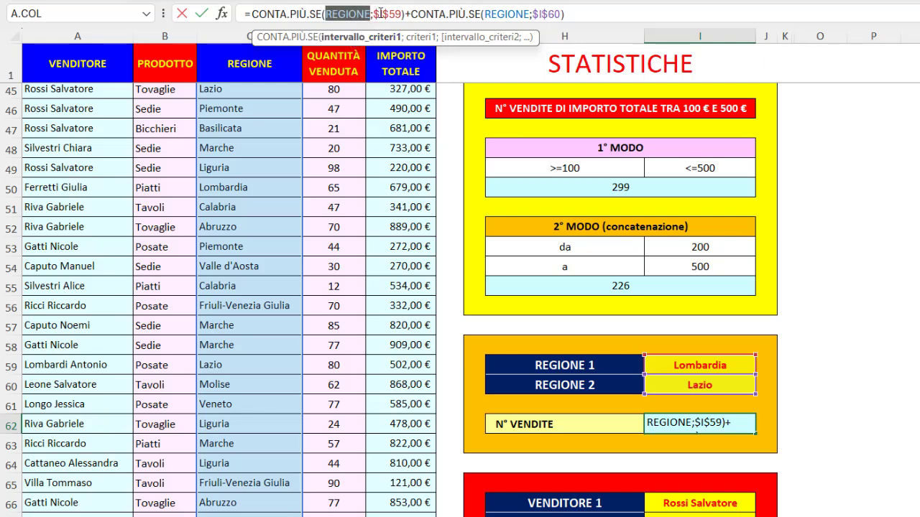
pyautogui.click(419, 40)
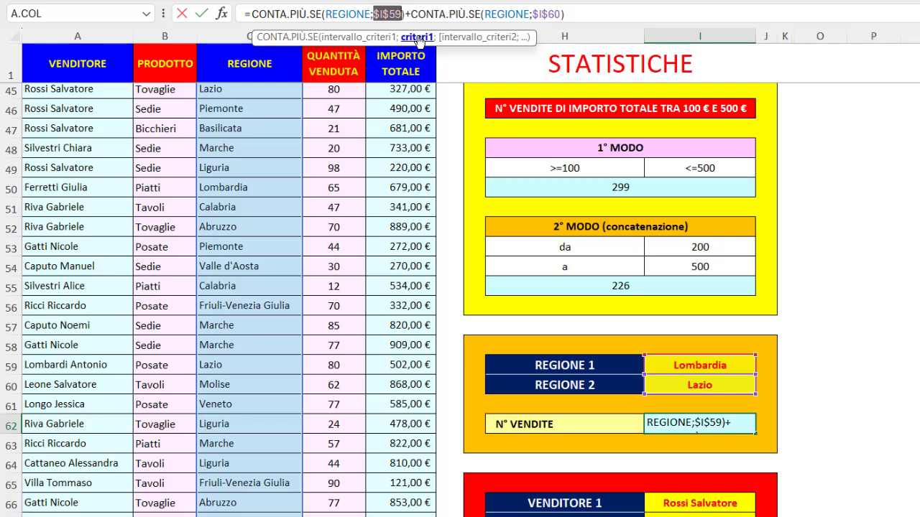
pyautogui.click(505, 14)
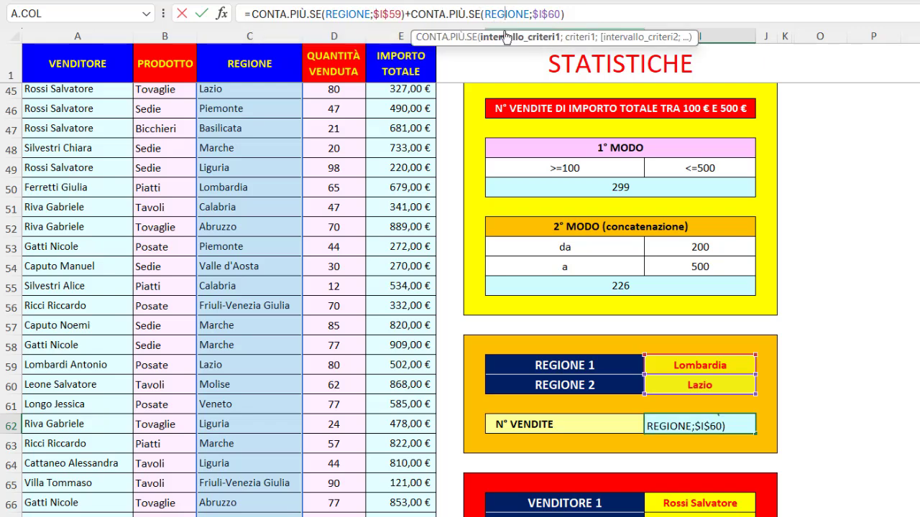
pyautogui.click(506, 38)
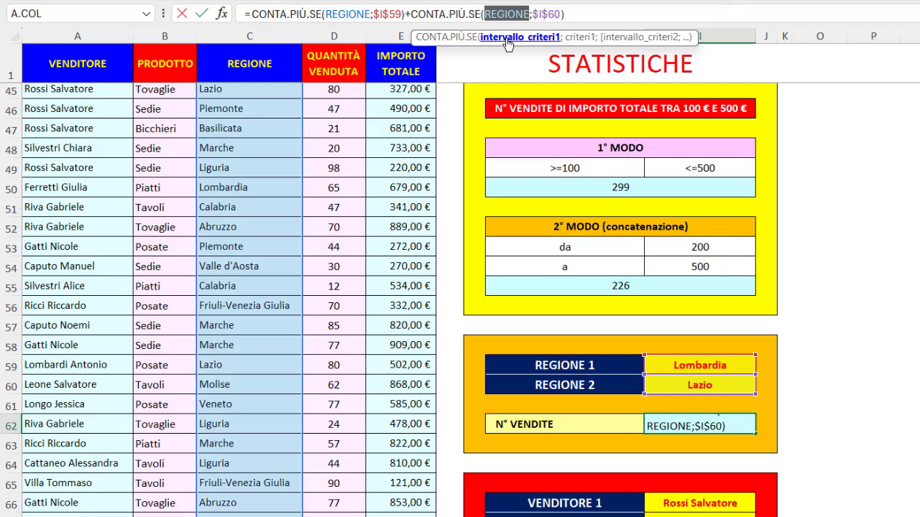
pyautogui.click(578, 37)
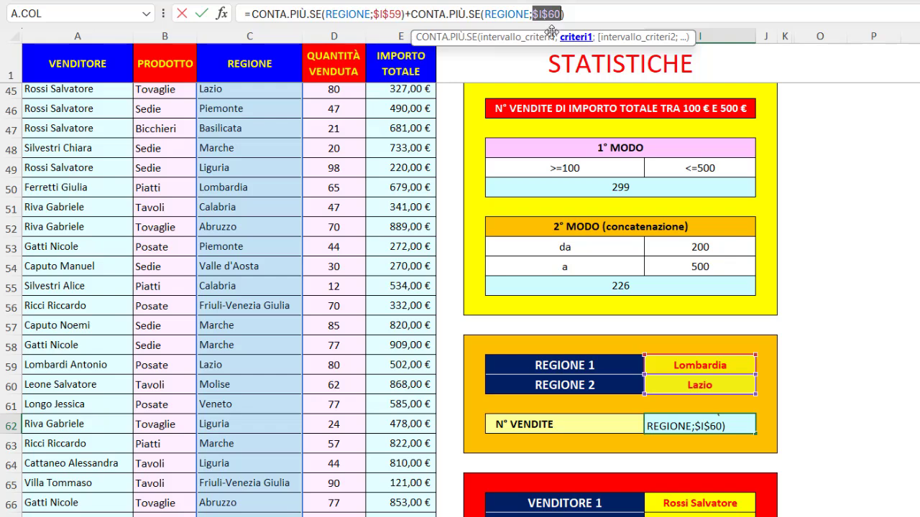
# - Compare the two whole CONTA.PIÙ.SE terms added in I62, leave the formula unchanged and highlight the criteria cells I59:I60
pyautogui.moveTo(412, 12); pyautogui.dragTo(564, 13)
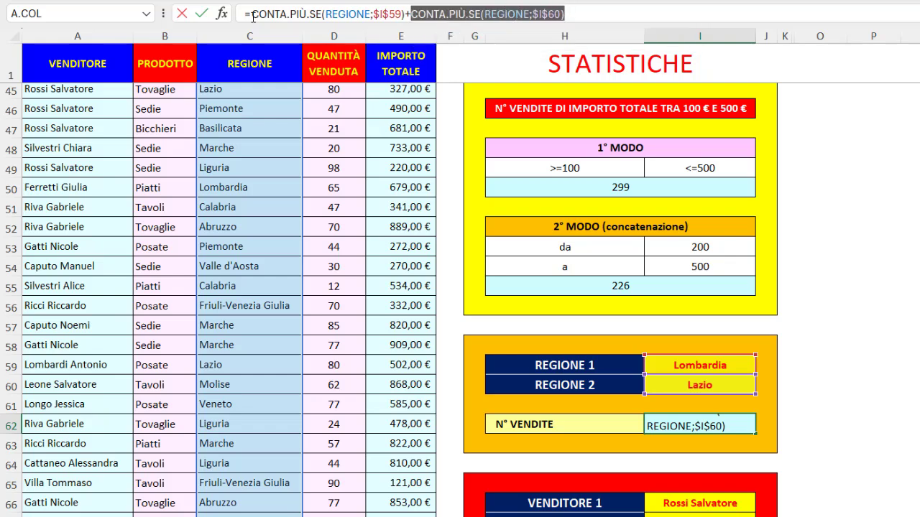
pyautogui.moveTo(251, 13); pyautogui.dragTo(405, 16)
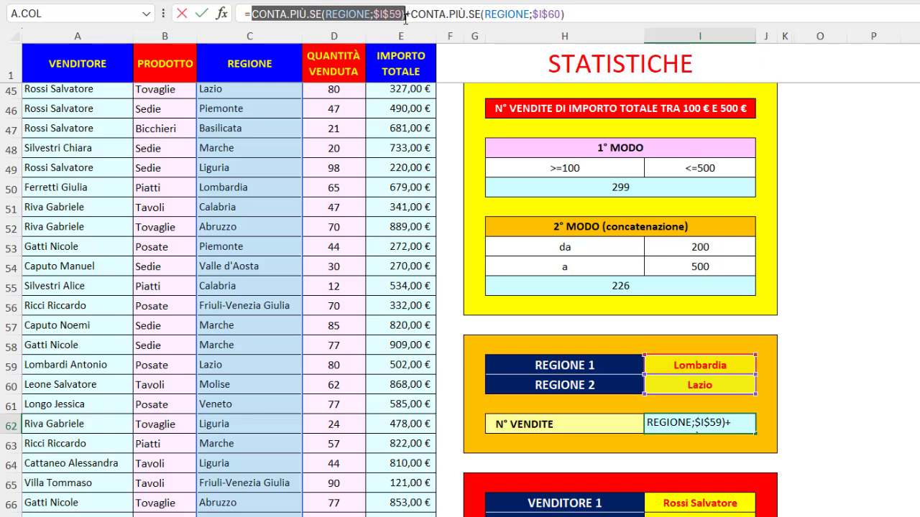
pyautogui.press('Return')
pyautogui.click(663, 375)
pyautogui.moveTo(662, 375); pyautogui.dragTo(661, 380)
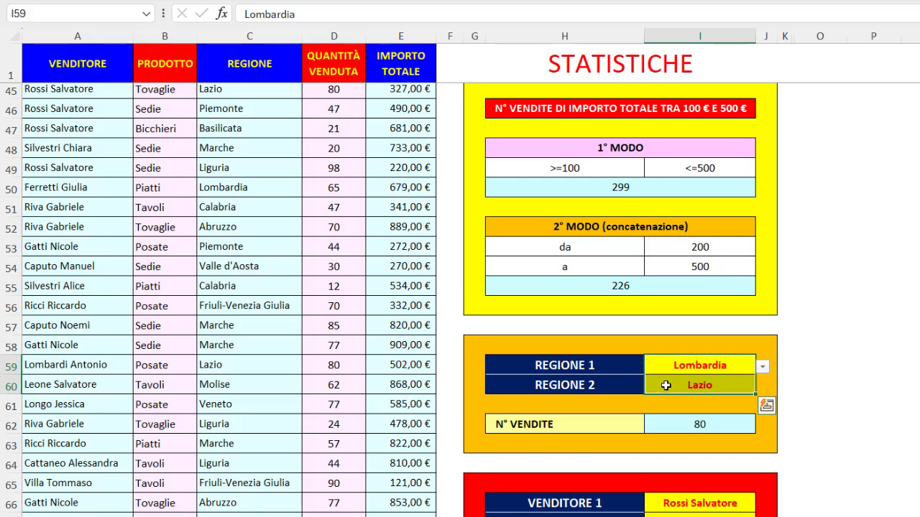
# - Check the matching OR count formulas for the two sellers in I69 and the two products in I76, and return to A1
pyautogui.scroll(-5, 666, 386)
pyautogui.scroll(-1, 665, 373)
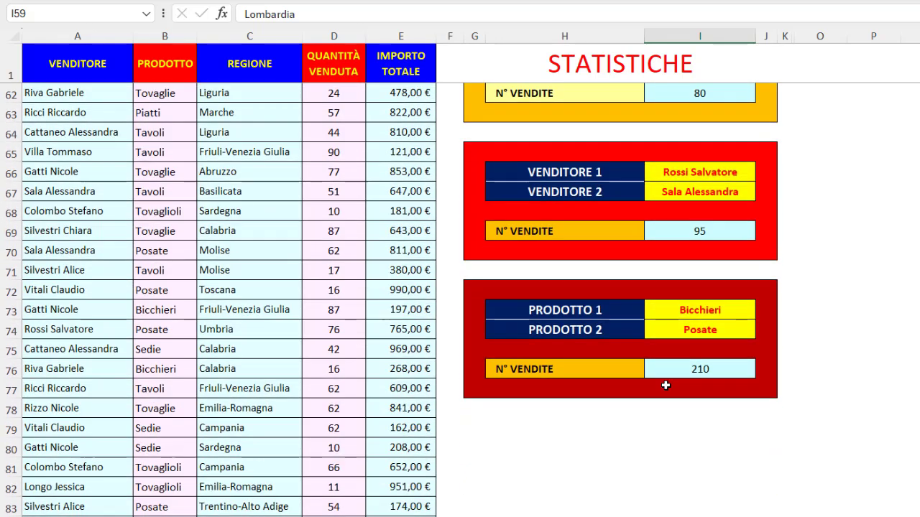
pyautogui.click(686, 231)
pyautogui.click(667, 371)
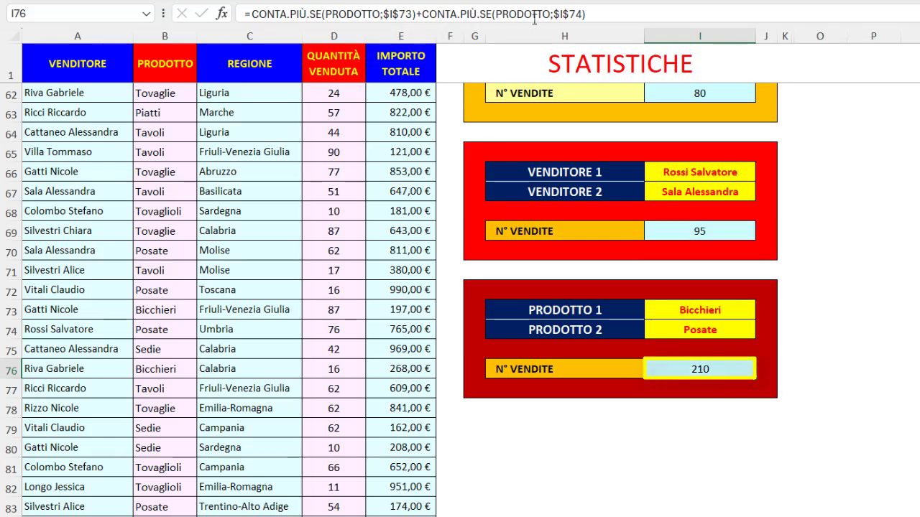
pyautogui.click(103, 57)
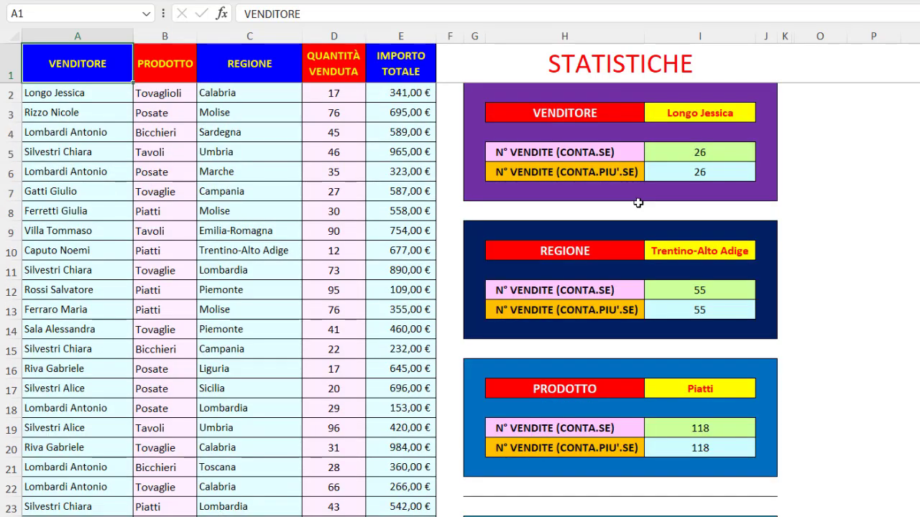
# - Convert the sales data range A1:E701 into a table with headers
pyautogui.click(508, 59)
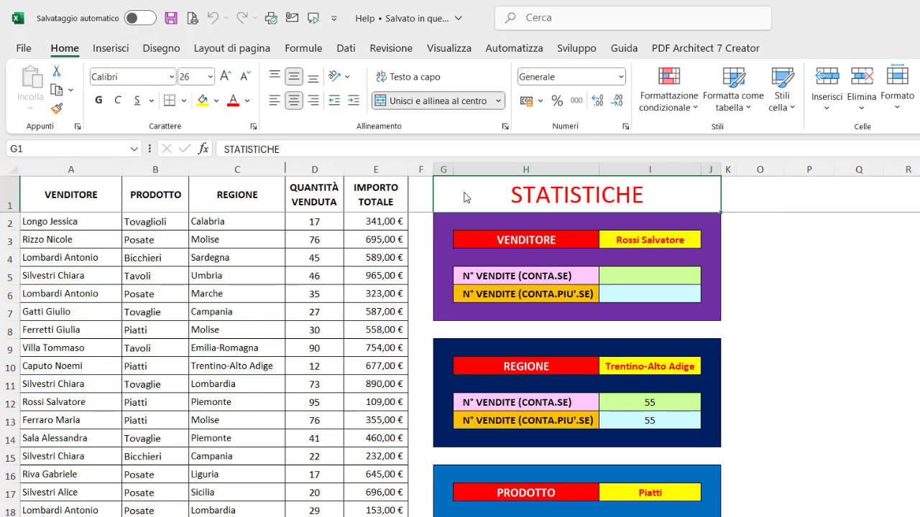
pyautogui.click(220, 330)
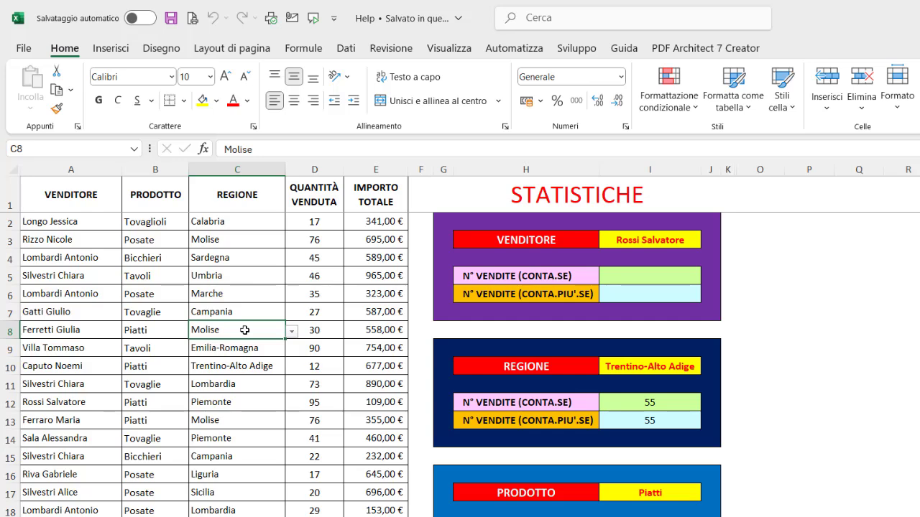
pyautogui.hotkey('ctrl', 't')
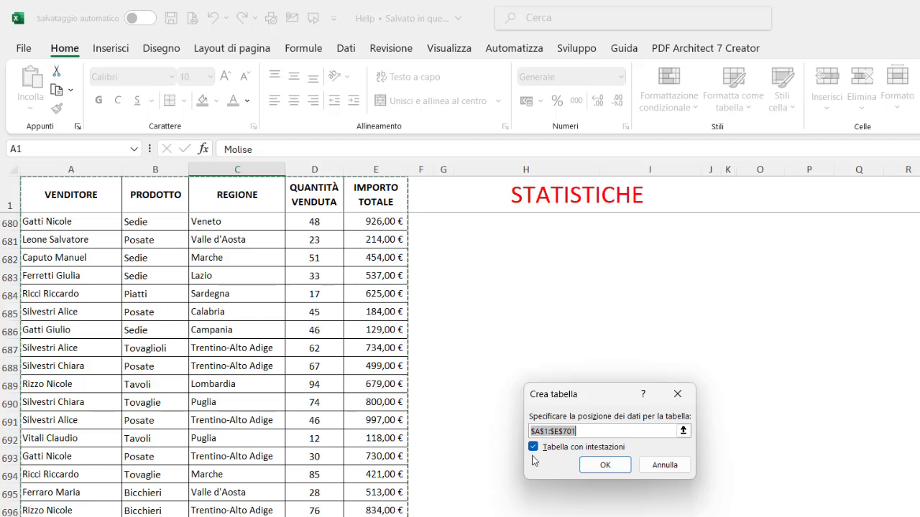
pyautogui.click(597, 466)
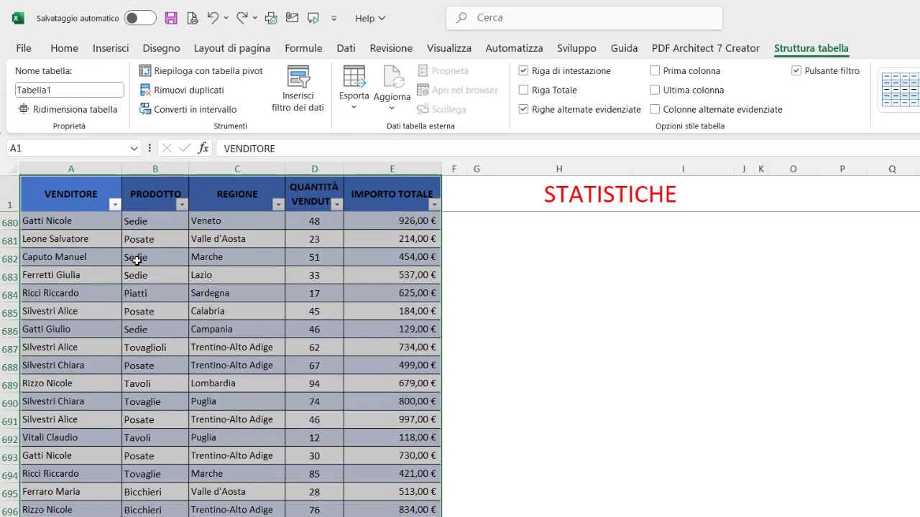
# - Rename the new sales table as tblDatabase
pyautogui.click(71, 89)
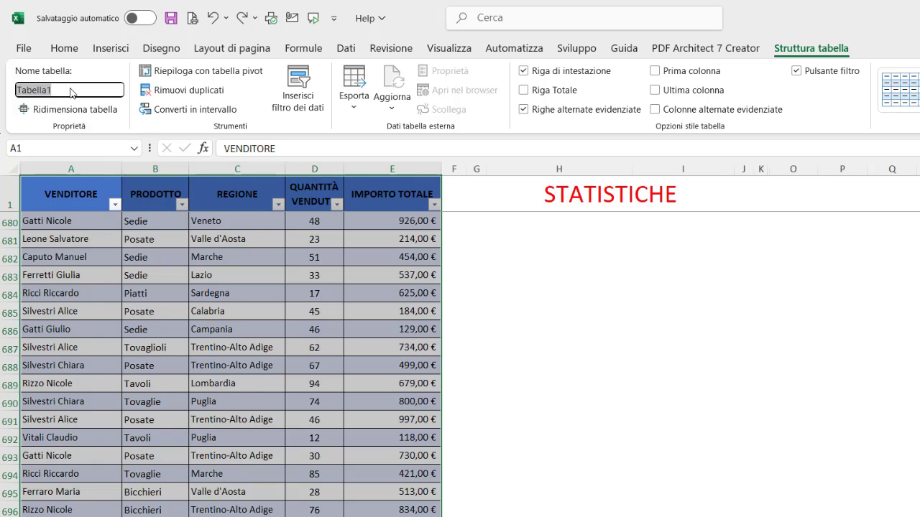
pyautogui.write('tblDatabase')
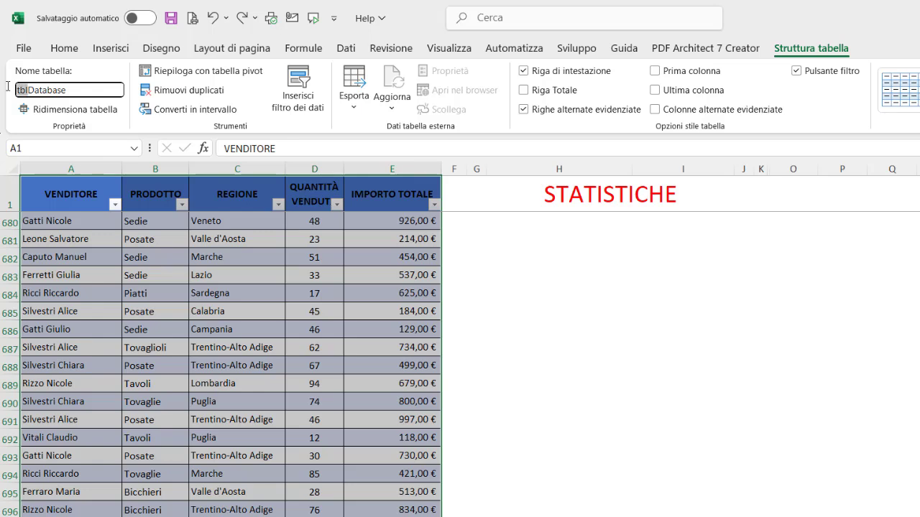
pyautogui.click(69, 89)
pyautogui.press('Return')
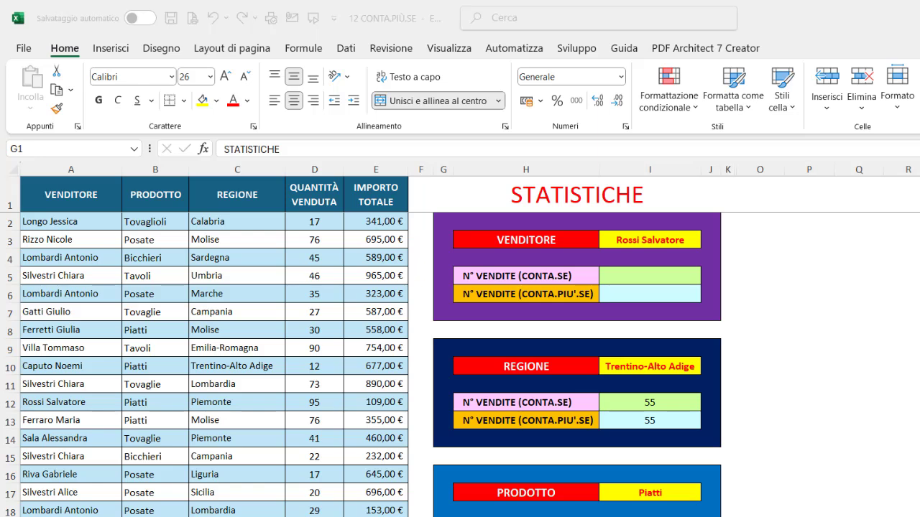
# - Enter =CONTA.PIÙ.SE(tblDatabase[VENDITORE];I3) in I6 to count the chosen seller's sales, and reselect the cell to review the formula
pyautogui.click(637, 296)
pyautogui.click(638, 296)
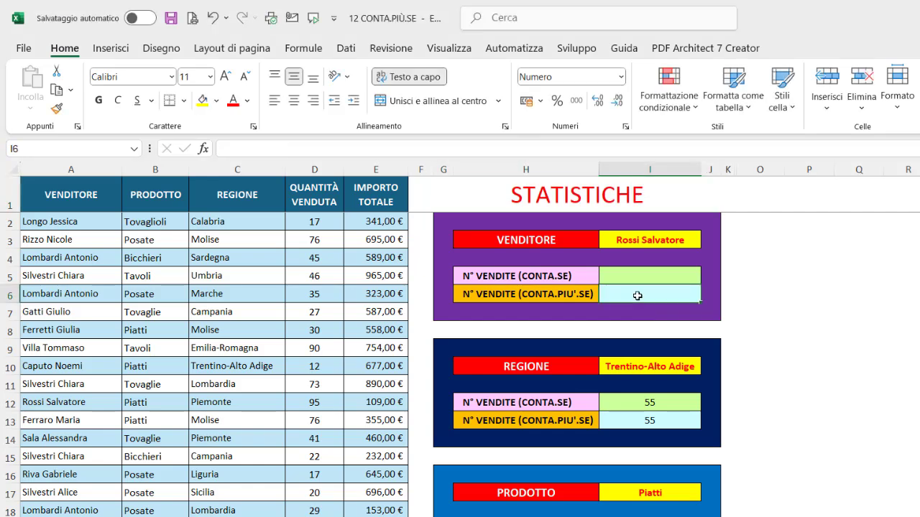
pyautogui.write('=conta')
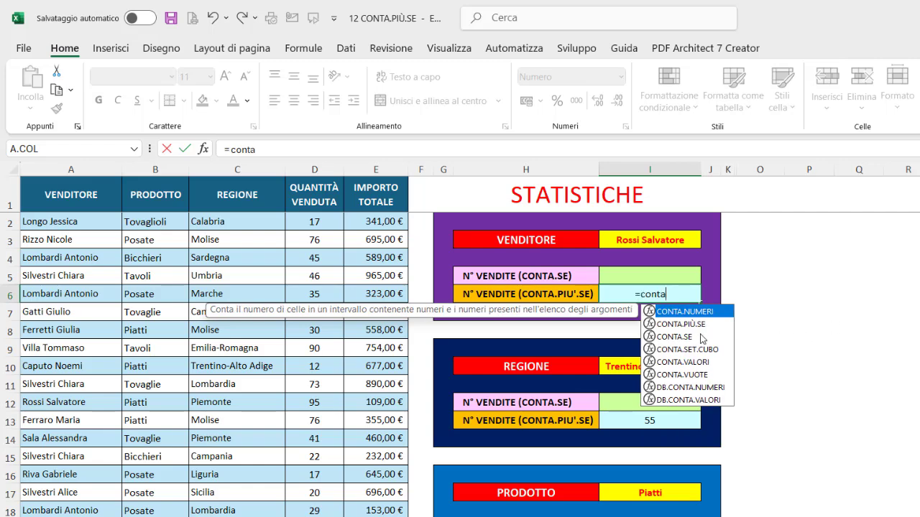
pyautogui.doubleClick(686, 324)
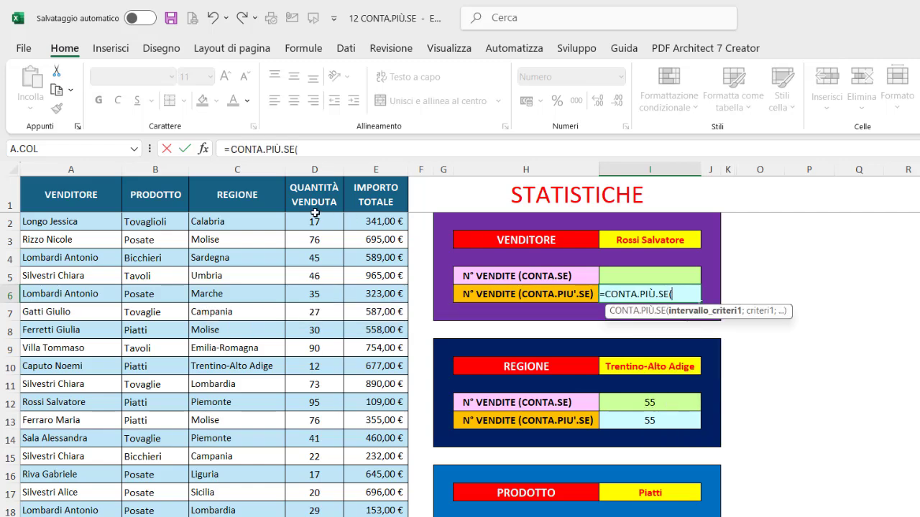
pyautogui.click(75, 181)
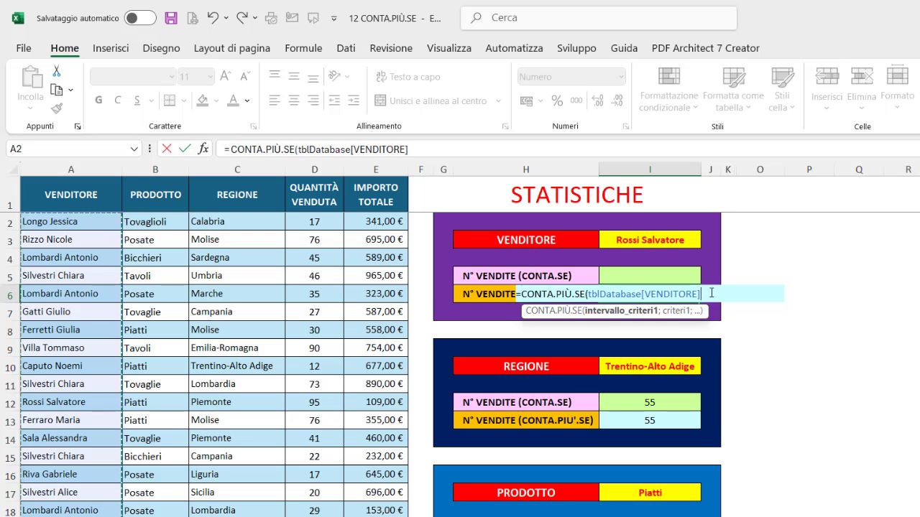
pyautogui.write(';')
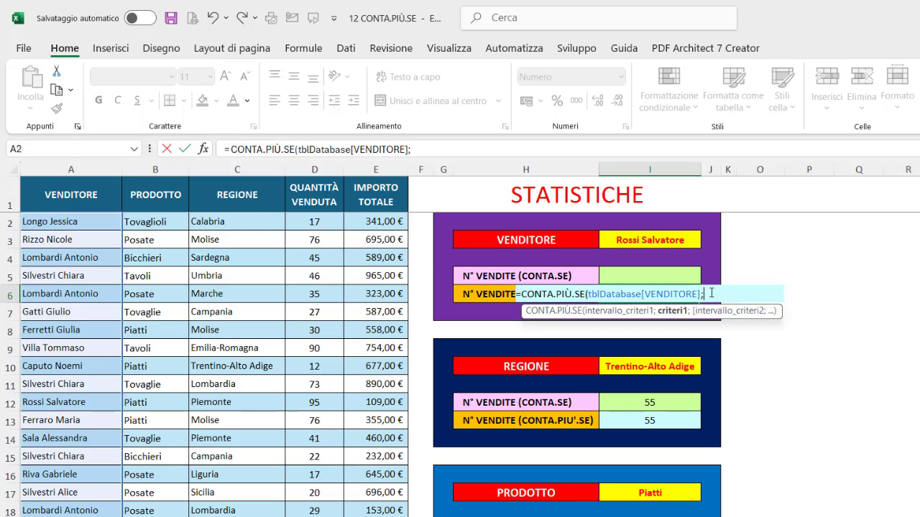
pyautogui.click(664, 241)
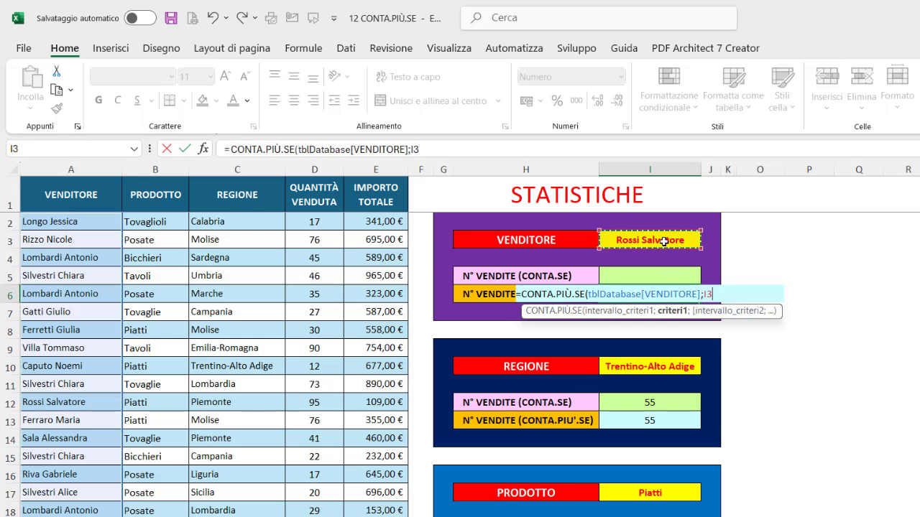
pyautogui.write(')')
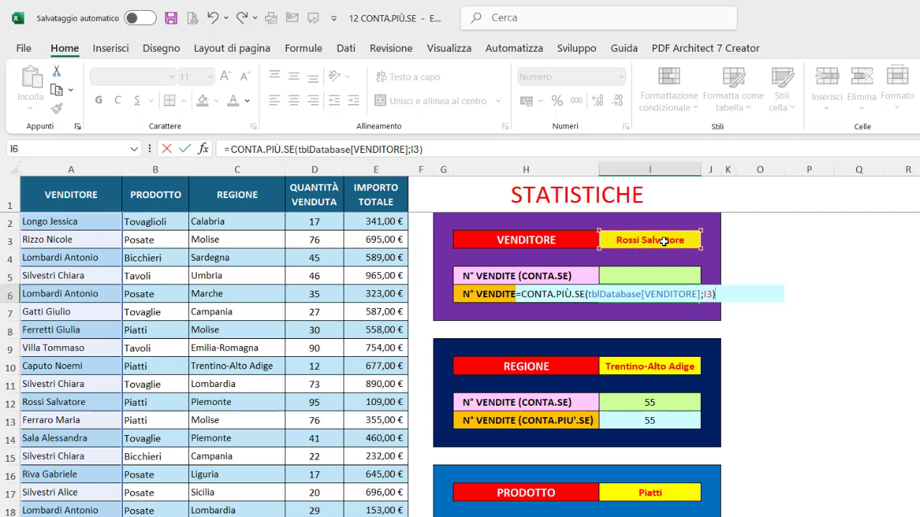
pyautogui.press('Return')
pyautogui.click(647, 293)
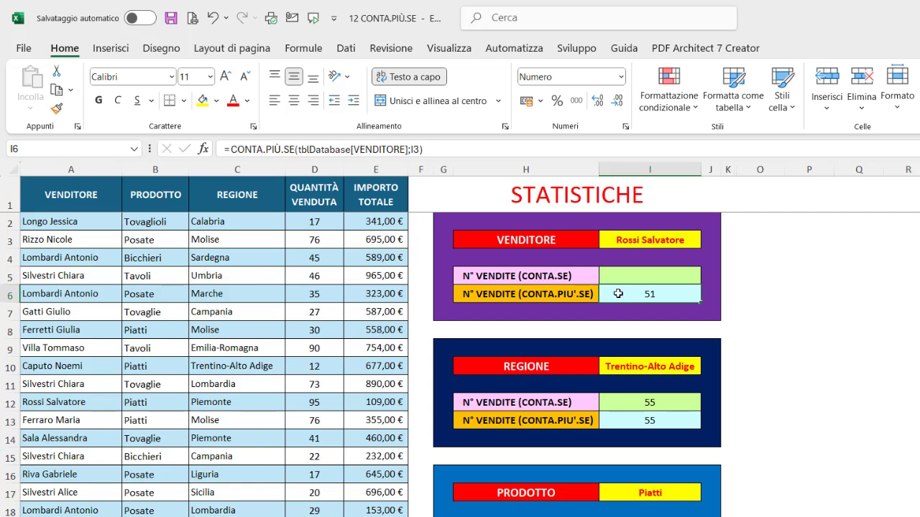
# - Select the data of the VENDITORE, PRODOTTO, REGIONE and QUANTITÀ VENDUTA table columns one after another
pyautogui.click(74, 177)
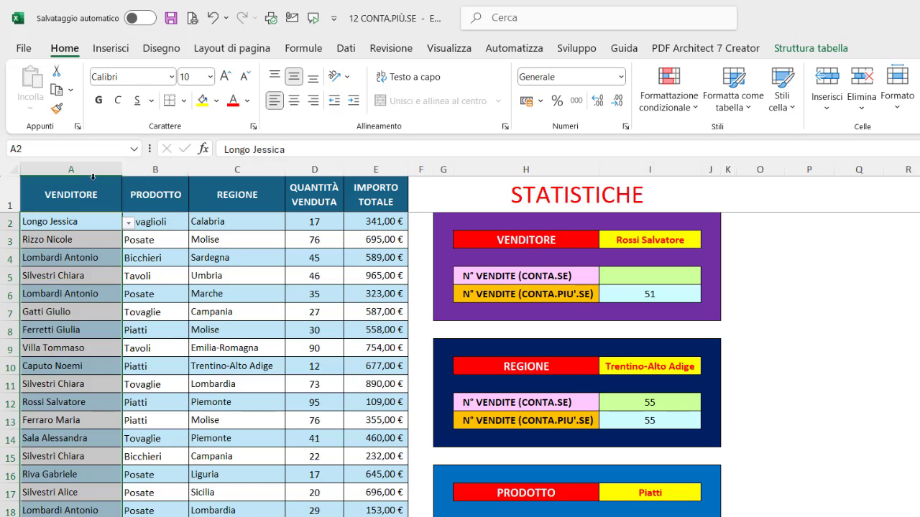
pyautogui.click(139, 178)
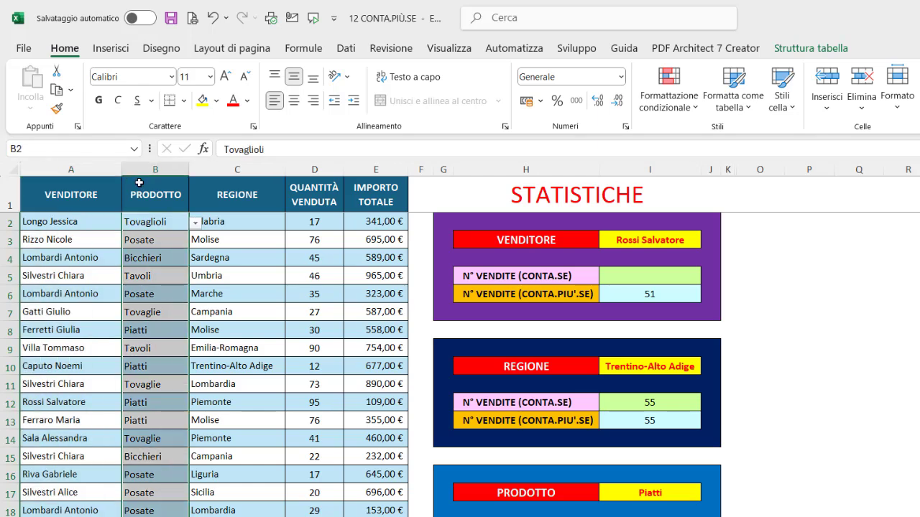
pyautogui.click(212, 180)
pyautogui.click(308, 179)
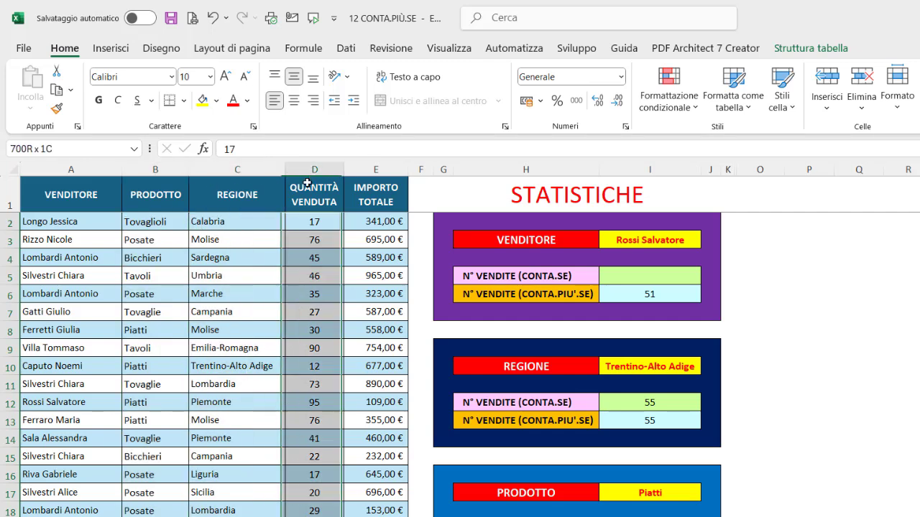
# - Select the data of the IMPORTO TOTALE column in the sales table
pyautogui.click(370, 180)
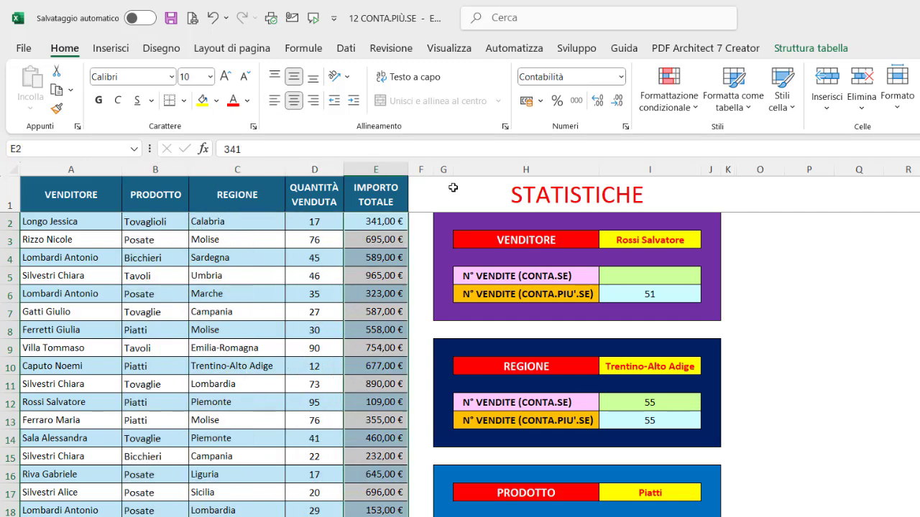
pyautogui.click(453, 188)
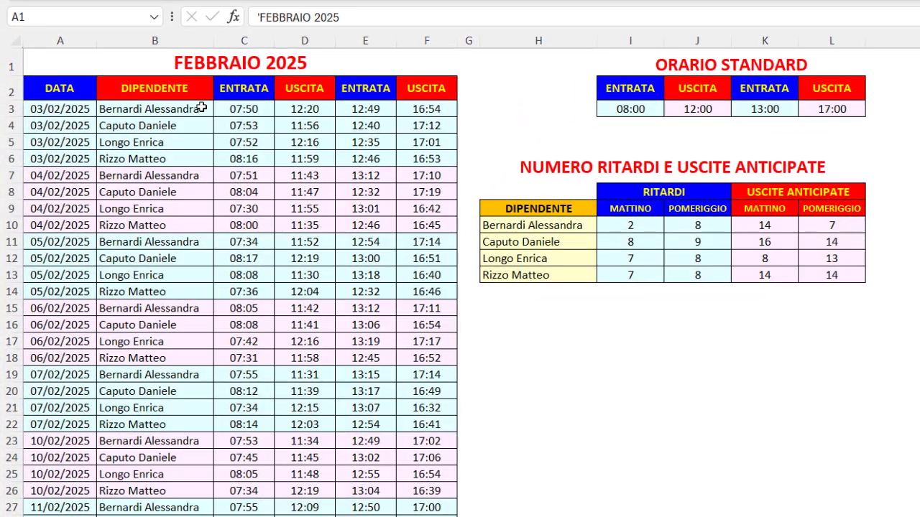
# - Select the employee names listed for 03/02/2025 in the attendance sheet, and the FEBBRAIO 2025 title
pyautogui.moveTo(174, 141); pyautogui.dragTo(174, 169)
pyautogui.moveTo(202, 141); pyautogui.dragTo(201, 156)
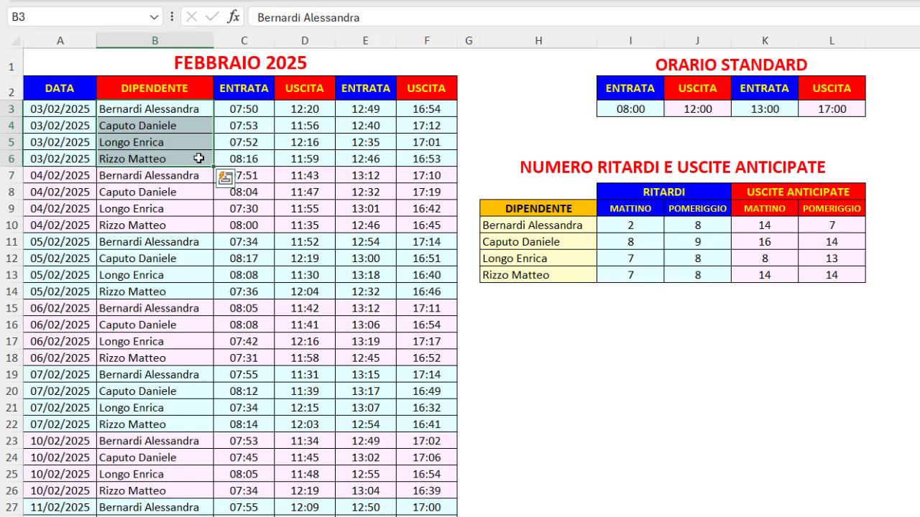
pyautogui.click(352, 59)
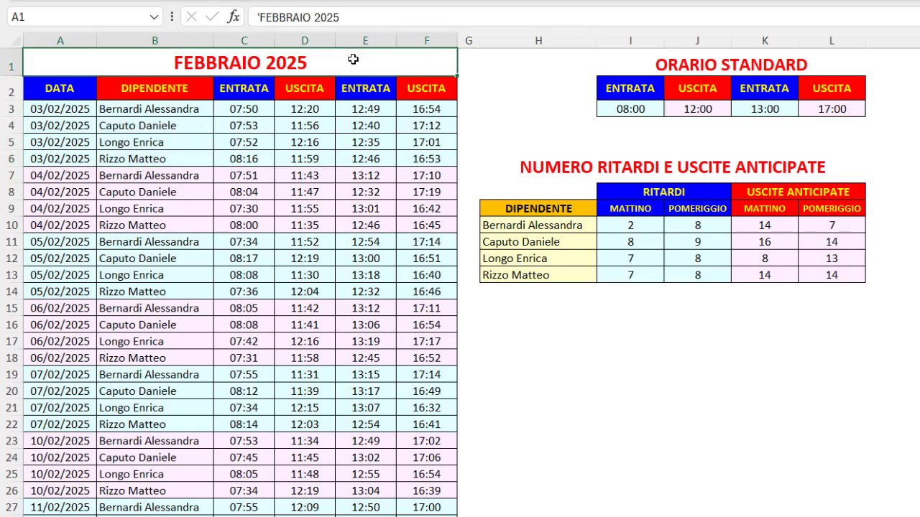
# - Select the standard hours I3:L3 with their ORARIO STANDARD title, and the NUMERO RITARDI E USCITE ANTICIPATE title
pyautogui.click(613, 109)
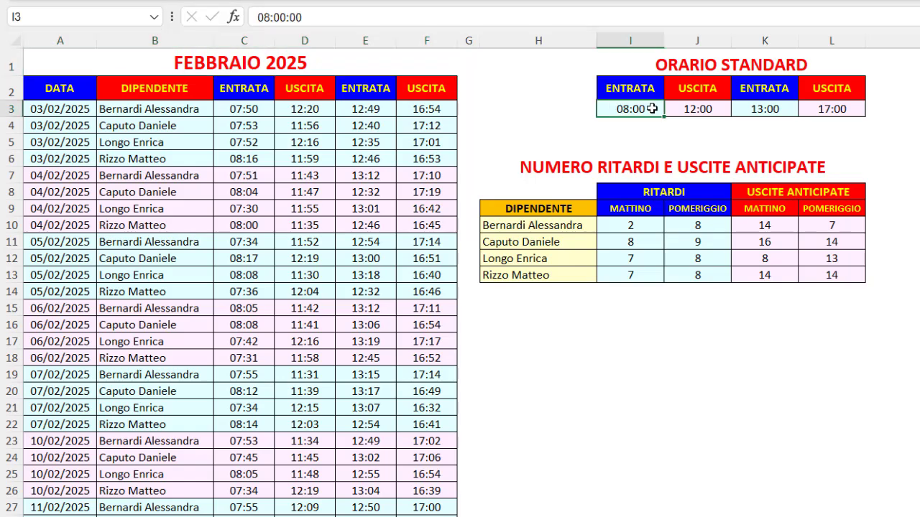
pyautogui.moveTo(651, 109); pyautogui.dragTo(820, 112)
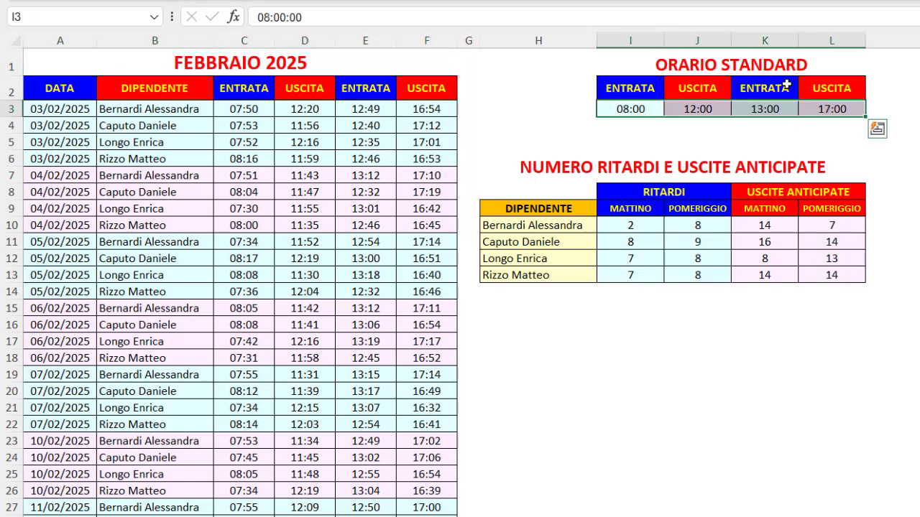
pyautogui.click(744, 64)
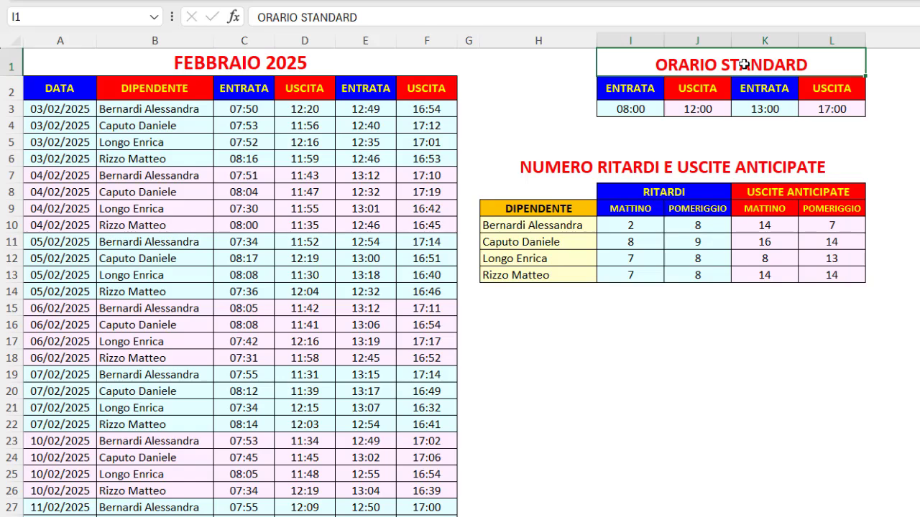
pyautogui.click(502, 171)
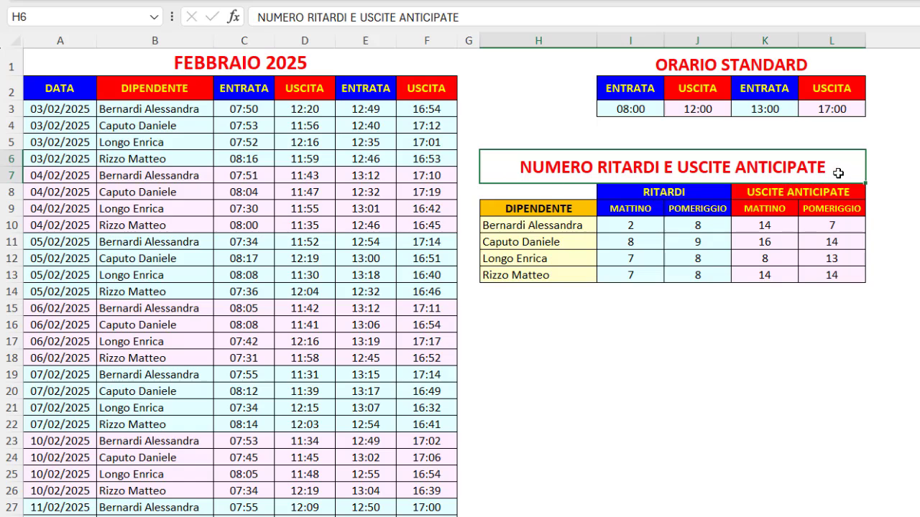
# - Open the CONTA.PIÙ.SE formula for morning delays in I10 and highlight each of its four arguments in order
pyautogui.click(647, 227)
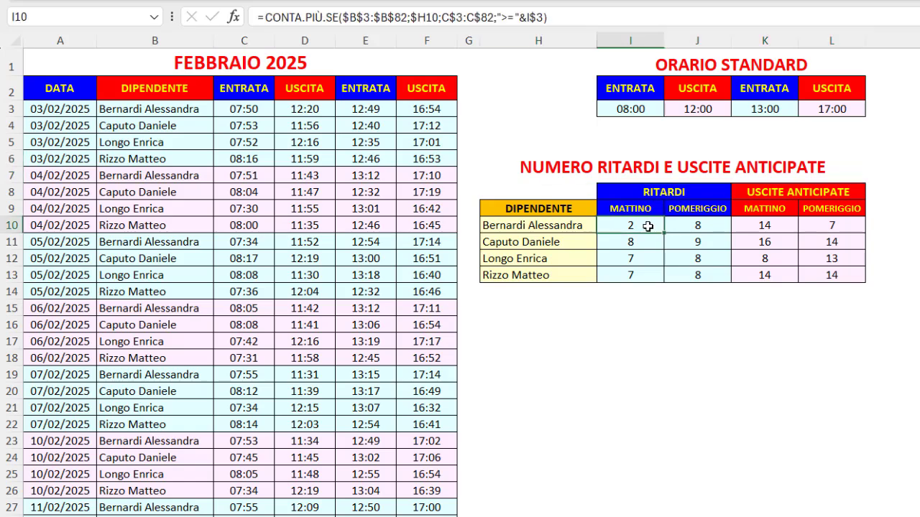
pyautogui.click(374, 14)
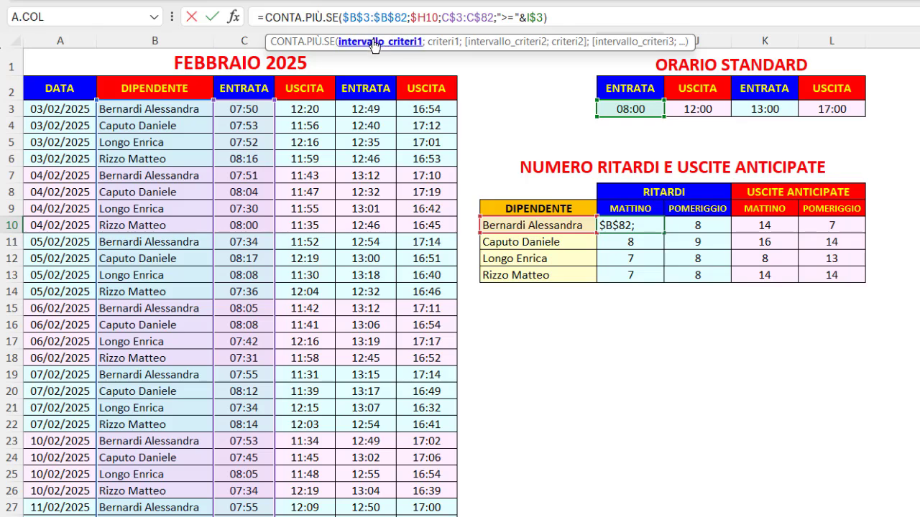
pyautogui.click(373, 42)
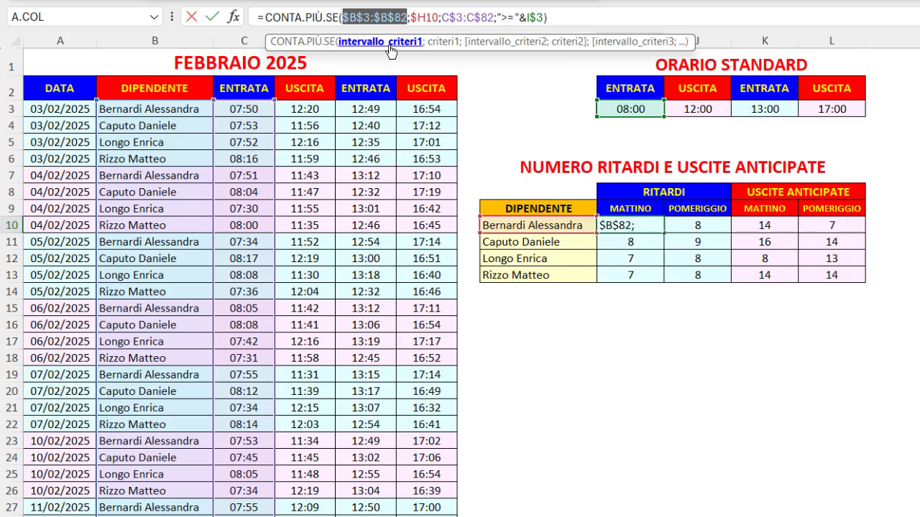
pyautogui.click(440, 47)
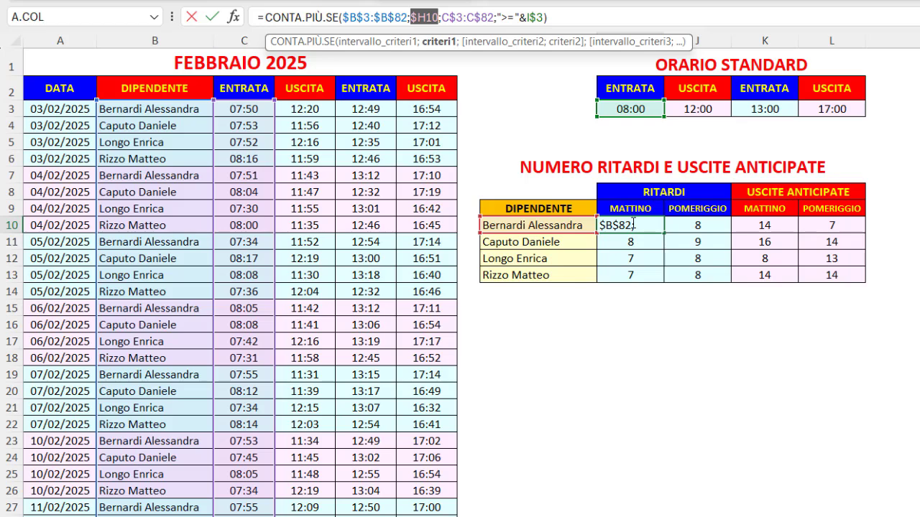
pyautogui.click(488, 43)
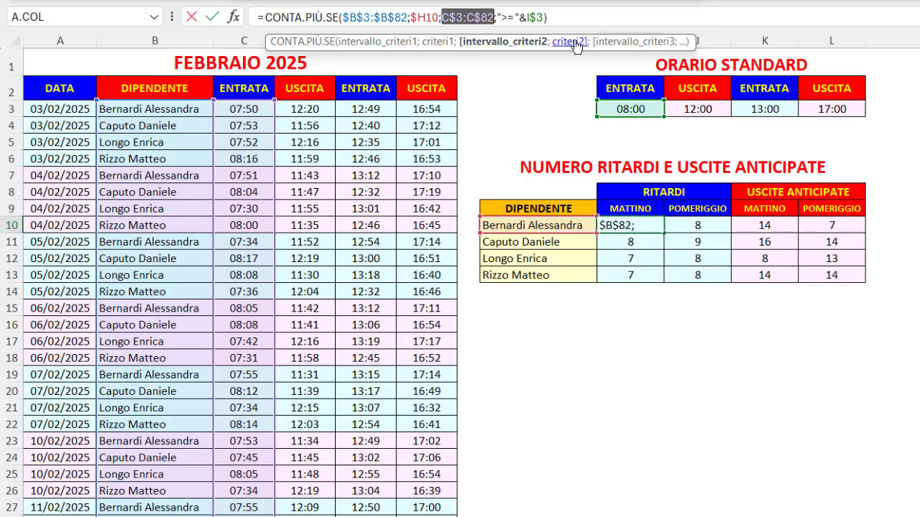
pyautogui.click(563, 42)
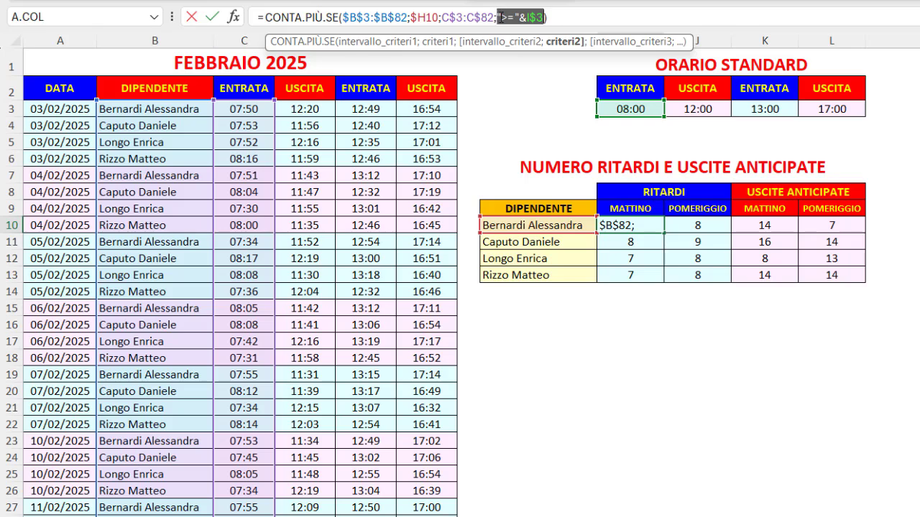
# - Highlight the I$3 reference, the & operator and the C$3:C$82 range in the I10 formula, close it and reselect I10
pyautogui.click(501, 15)
pyautogui.moveTo(497, 16); pyautogui.dragTo(544, 16)
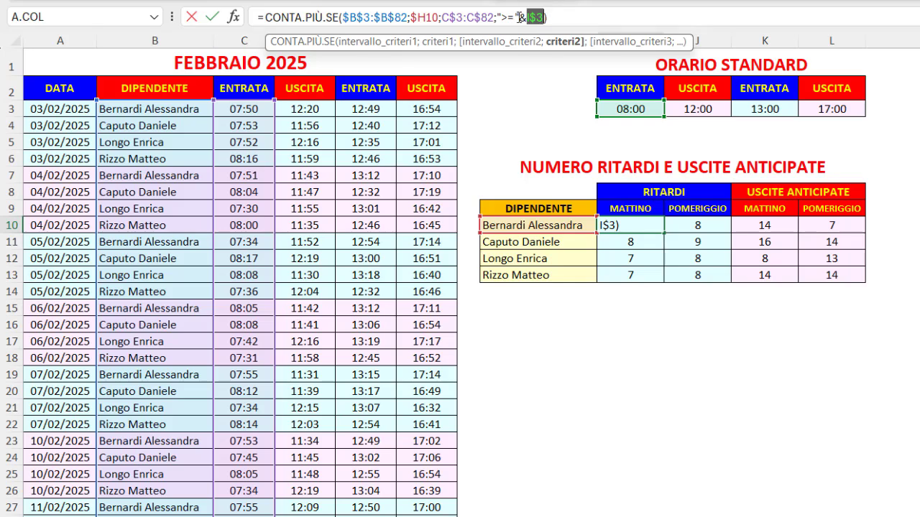
pyautogui.moveTo(517, 16); pyautogui.dragTo(528, 17)
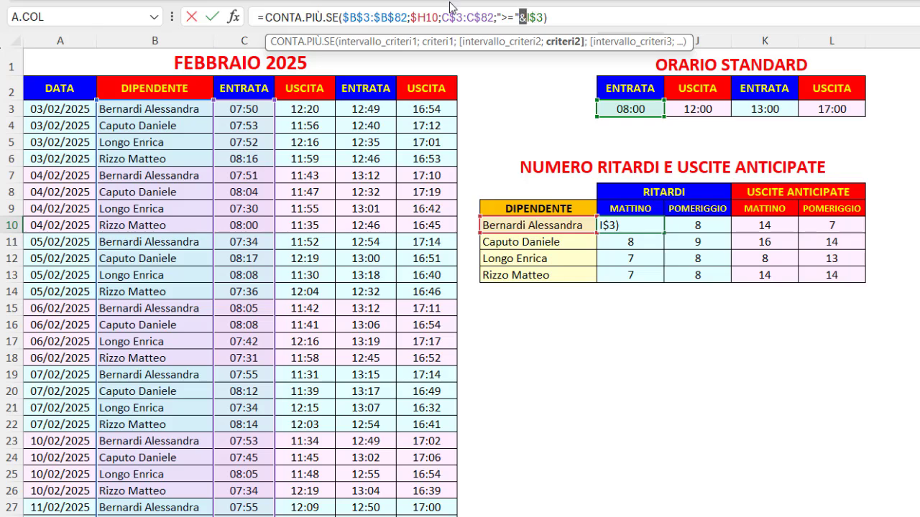
pyautogui.moveTo(441, 16); pyautogui.dragTo(493, 16)
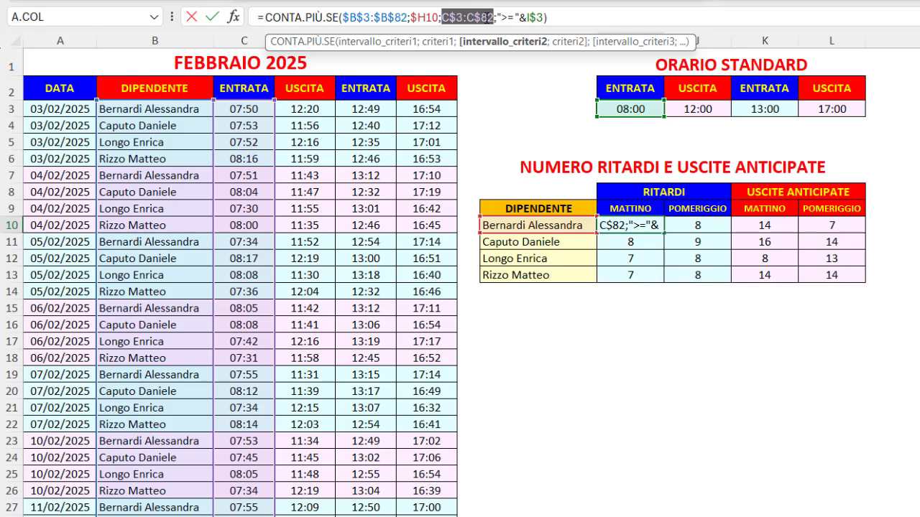
pyautogui.press('Return')
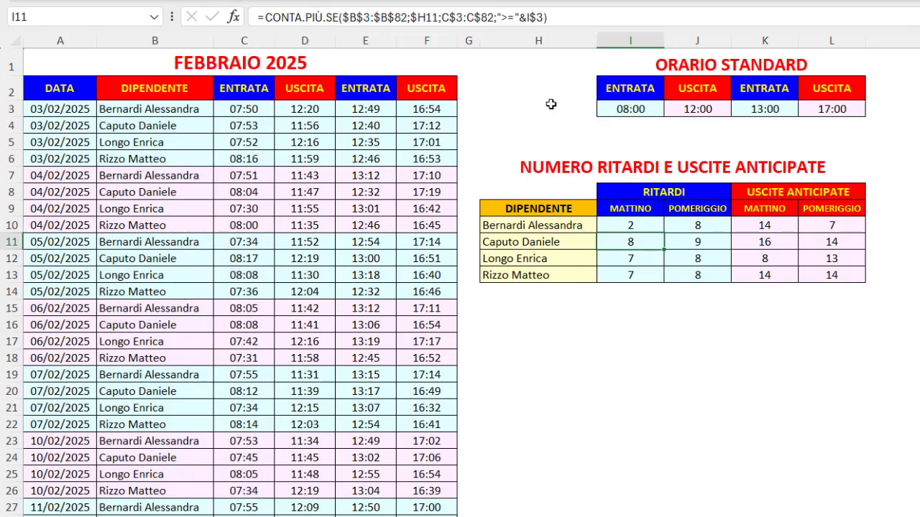
pyautogui.click(650, 224)
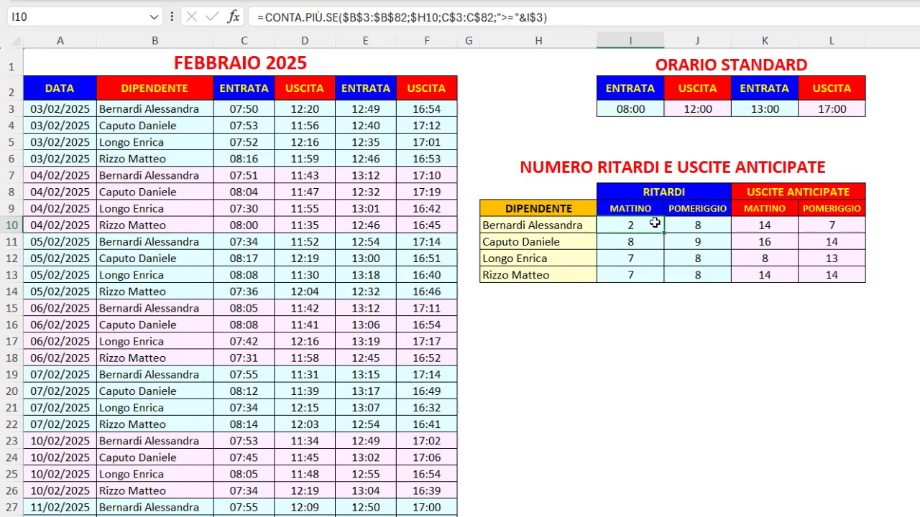
# - Review the CONTA.PIÙ.SE formula for afternoon delays in J10, highlighting each range and criterion in order
pyautogui.click(689, 226)
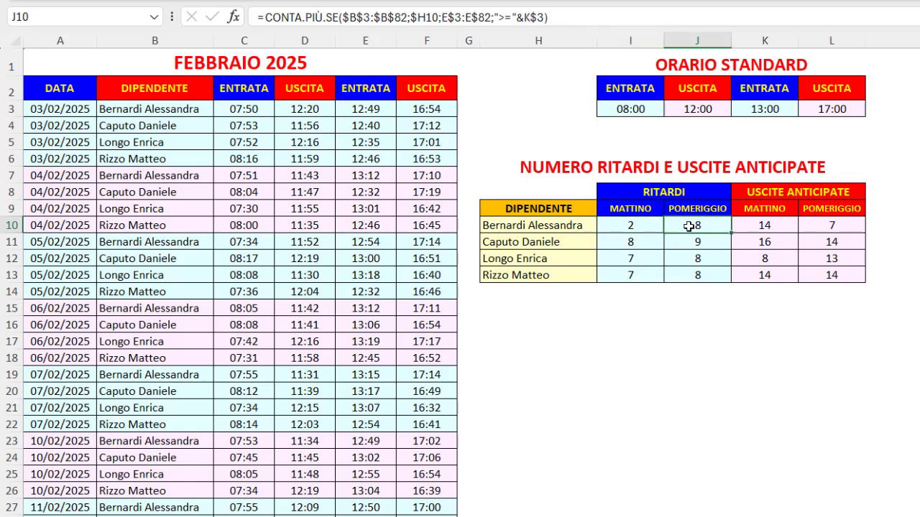
pyautogui.click(374, 18)
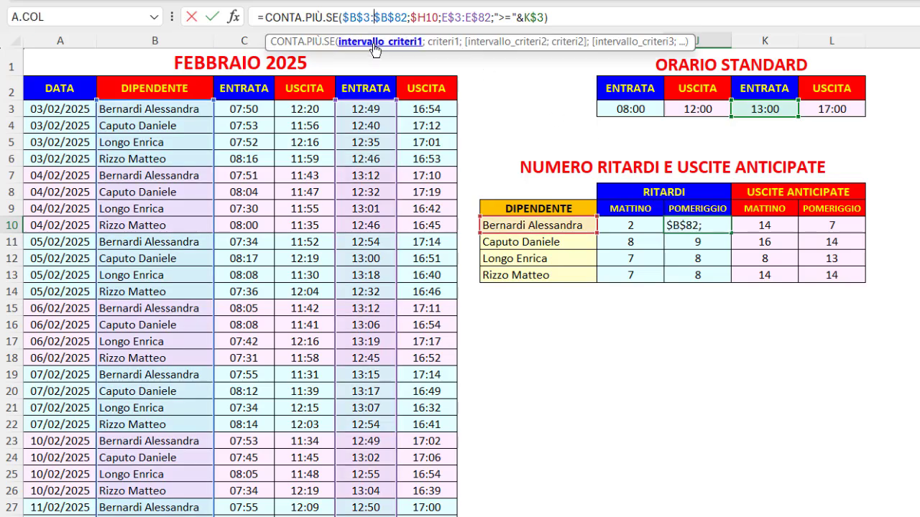
pyautogui.click(374, 43)
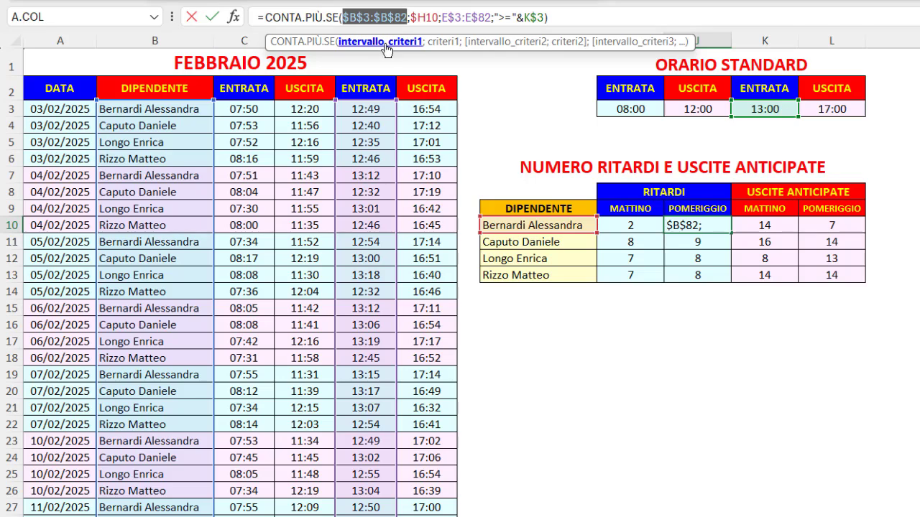
pyautogui.click(440, 43)
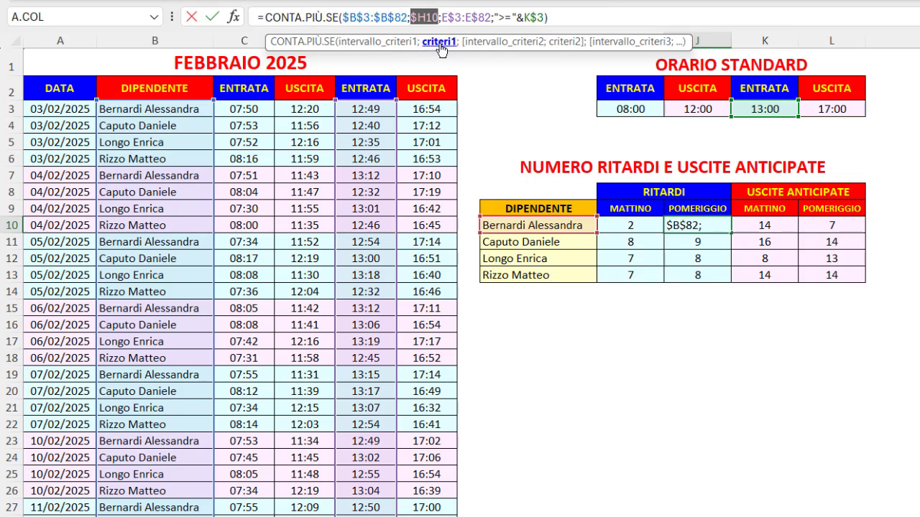
pyautogui.click(489, 44)
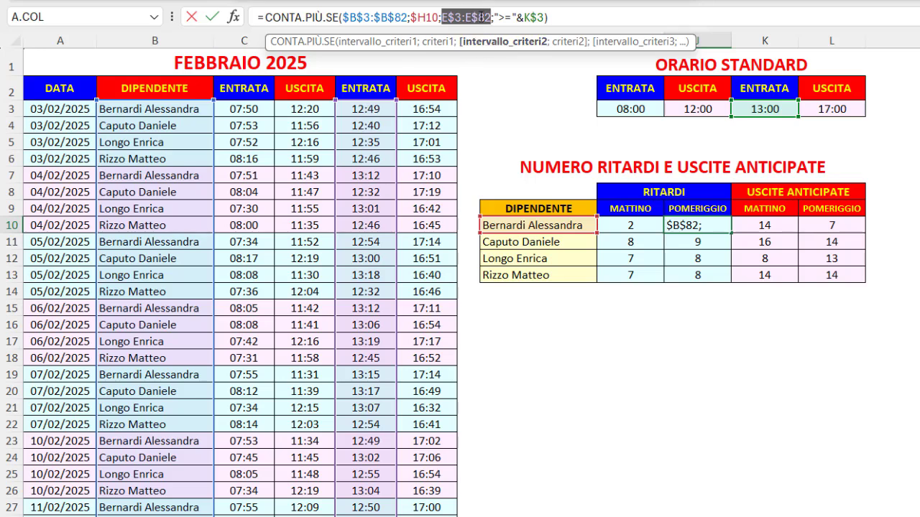
pyautogui.click(566, 48)
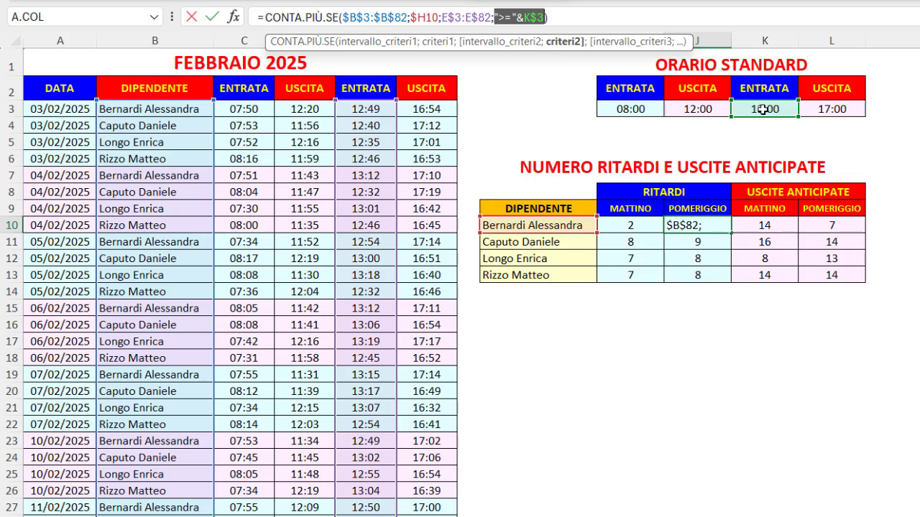
pyautogui.press('Return')
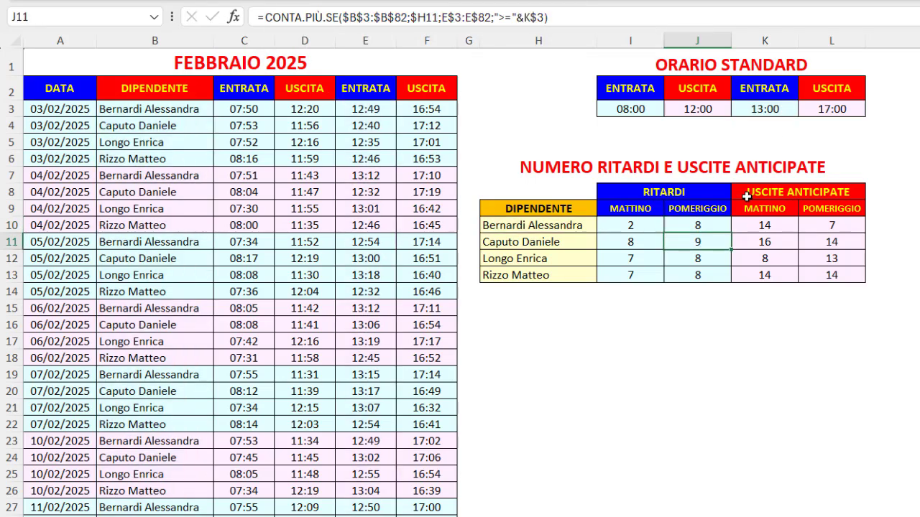
# - Review the CONTA.PIÙ.SE formula for morning early exits in K10, highlighting each range and criterion in order
pyautogui.click(746, 225)
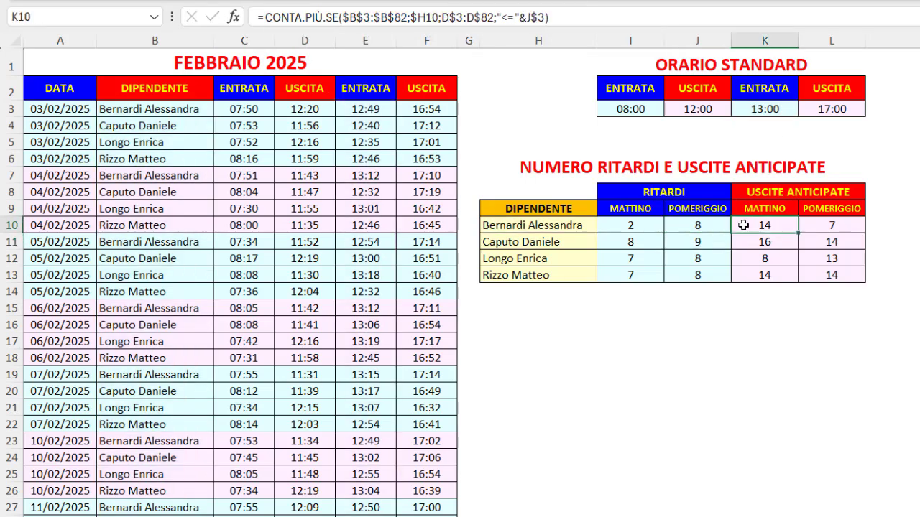
pyautogui.click(425, 15)
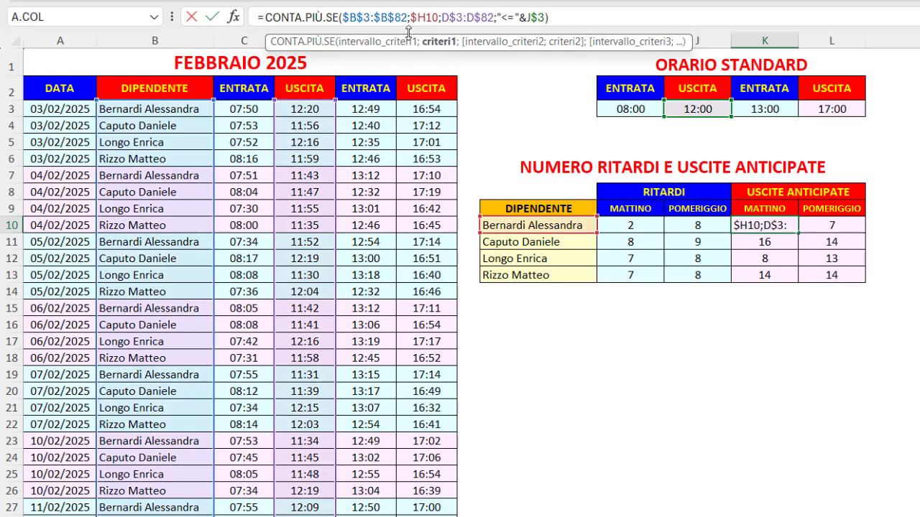
pyautogui.click(397, 42)
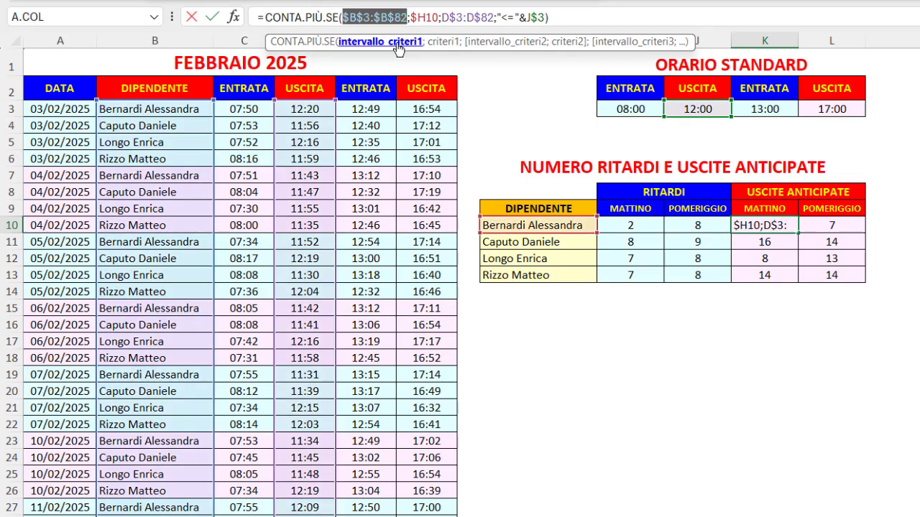
pyautogui.click(438, 44)
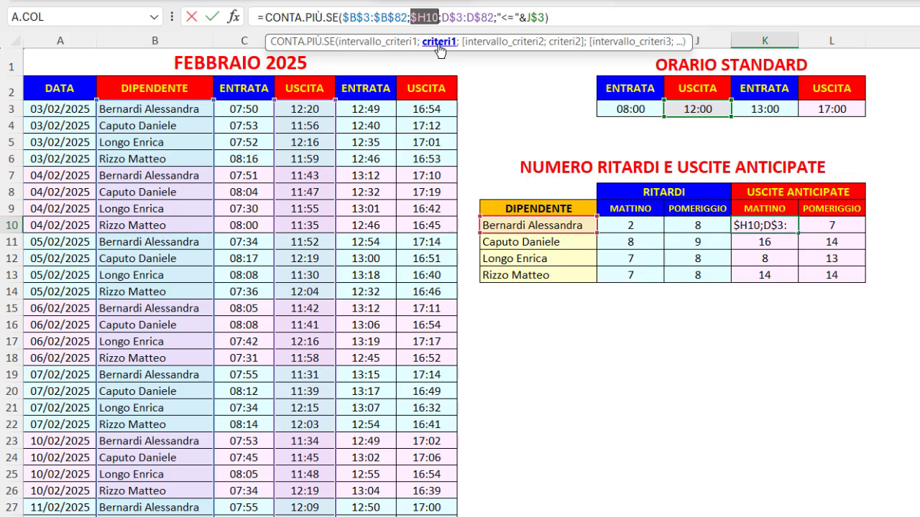
pyautogui.click(480, 44)
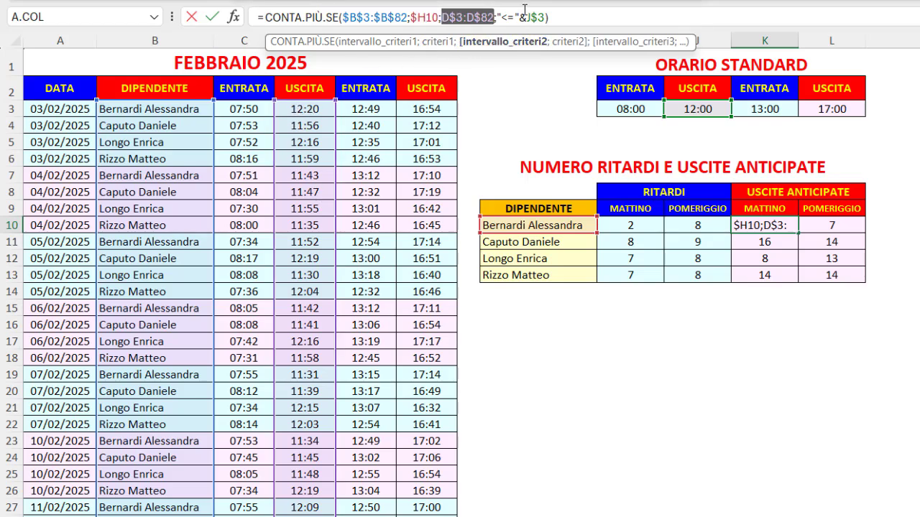
pyautogui.click(566, 43)
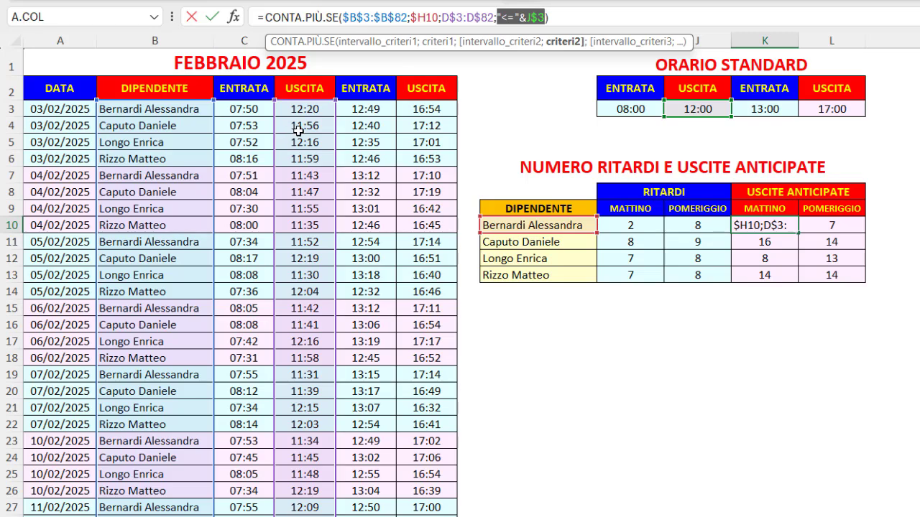
pyautogui.hotkey('ctrl', 'Return')
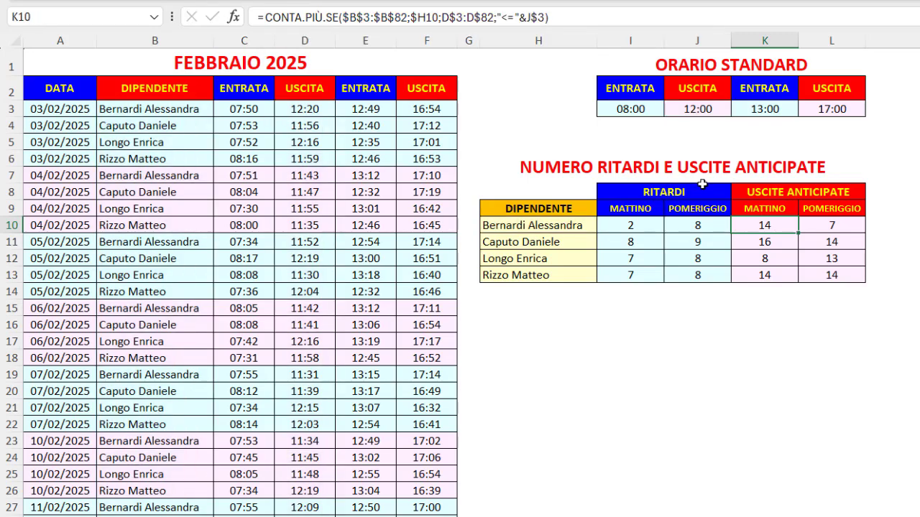
# - Review the CONTA.PIÙ.SE formula for afternoon early exits in L10, highlighting each range and criterion in order
pyautogui.moveTo(796, 231); pyautogui.dragTo(823, 223)
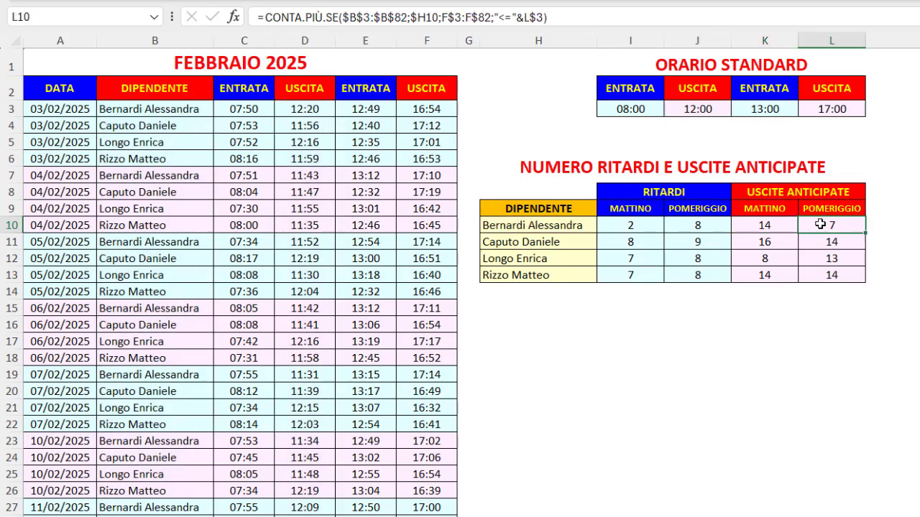
pyautogui.click(381, 18)
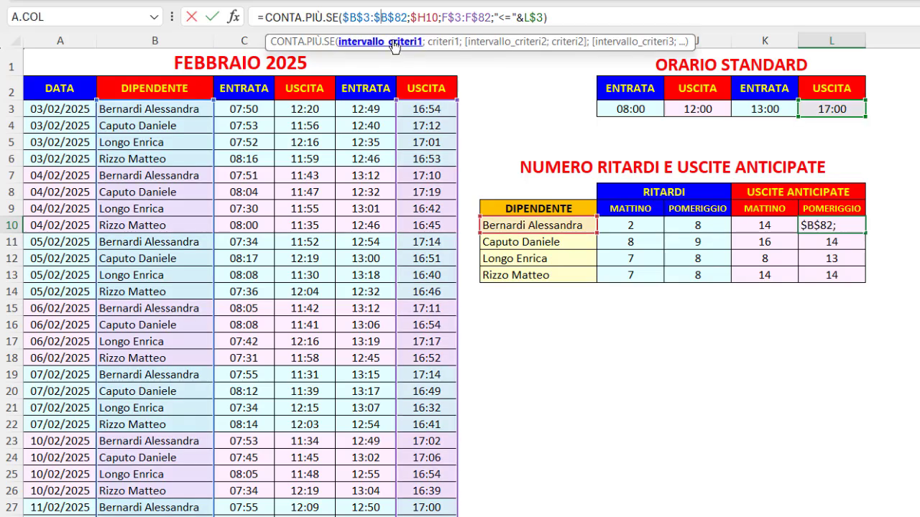
pyautogui.click(395, 44)
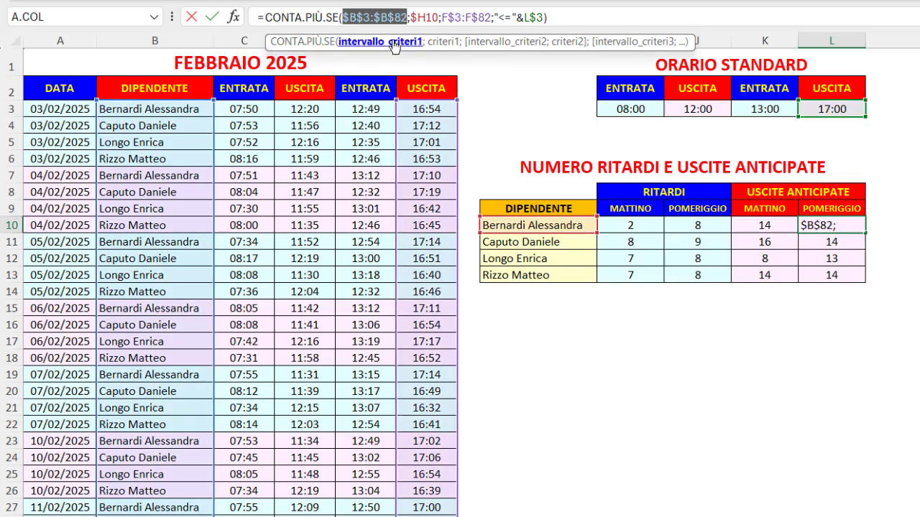
pyautogui.click(440, 42)
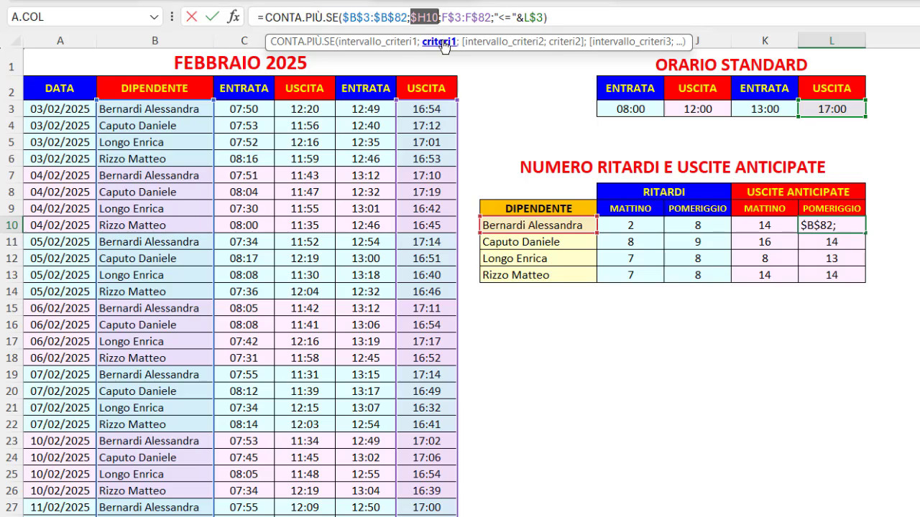
pyautogui.click(483, 43)
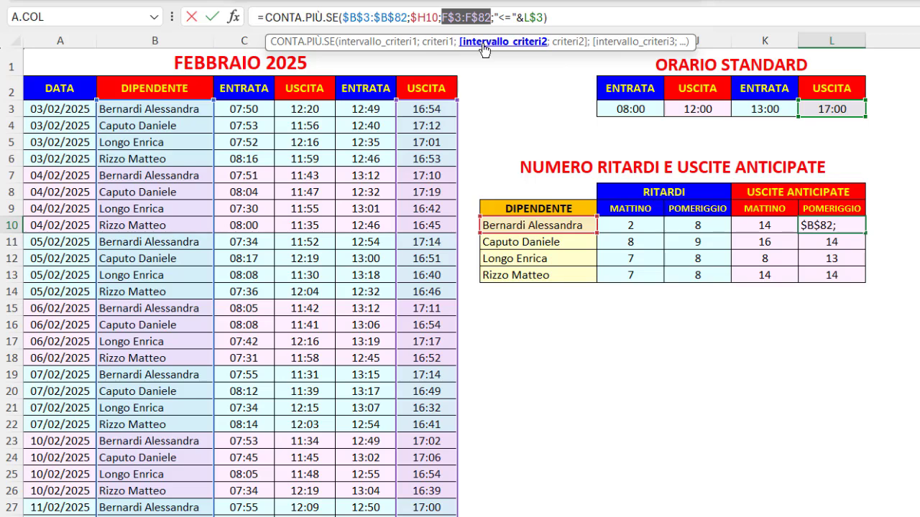
pyautogui.click(573, 43)
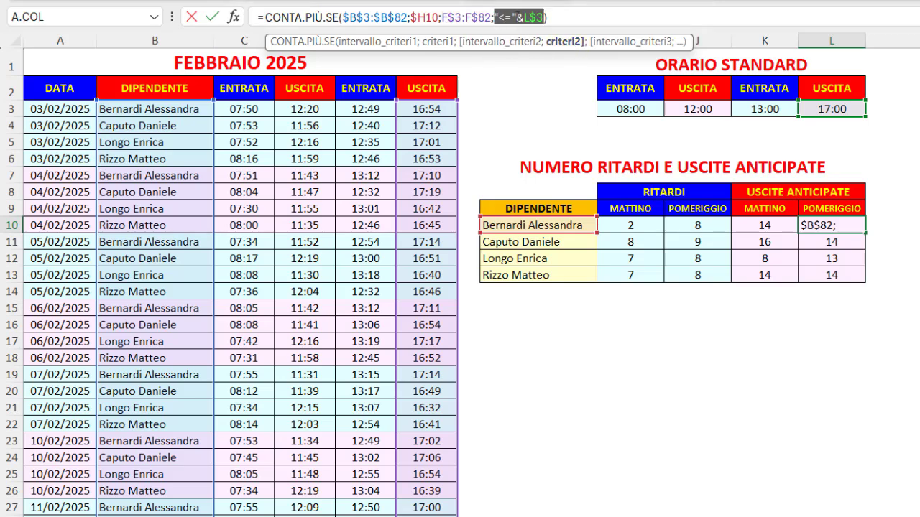
pyautogui.click(533, 17)
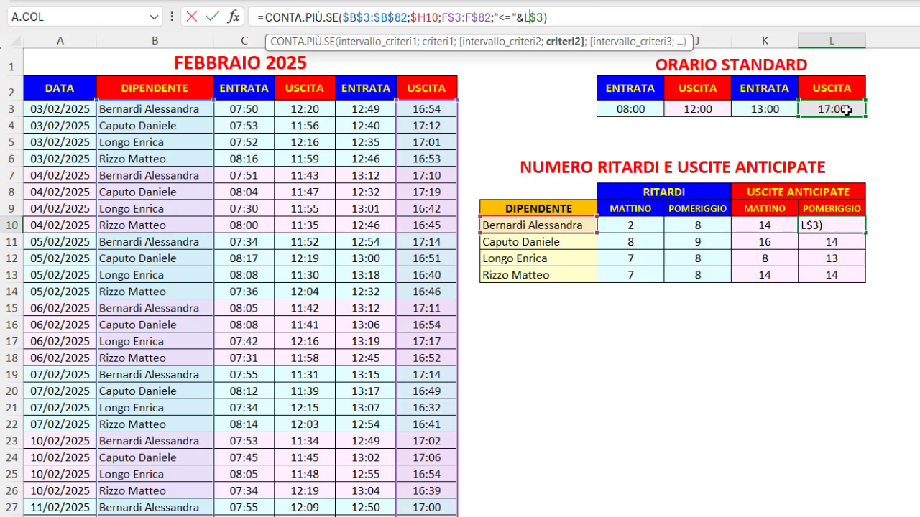
pyautogui.hotkey('ctrl', 'Return')
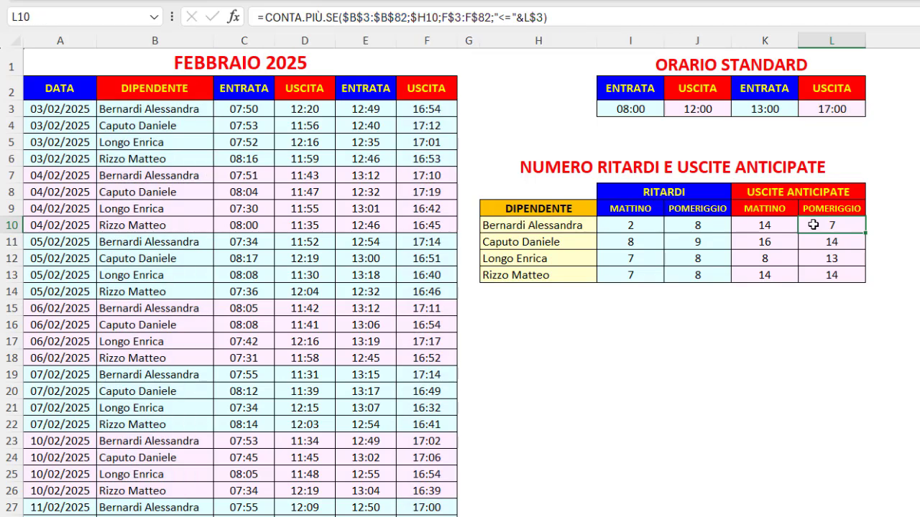
# - Inspect the morning delay formula in I10, select the results I10:L13, and return to the upper table's title
pyautogui.click(645, 225)
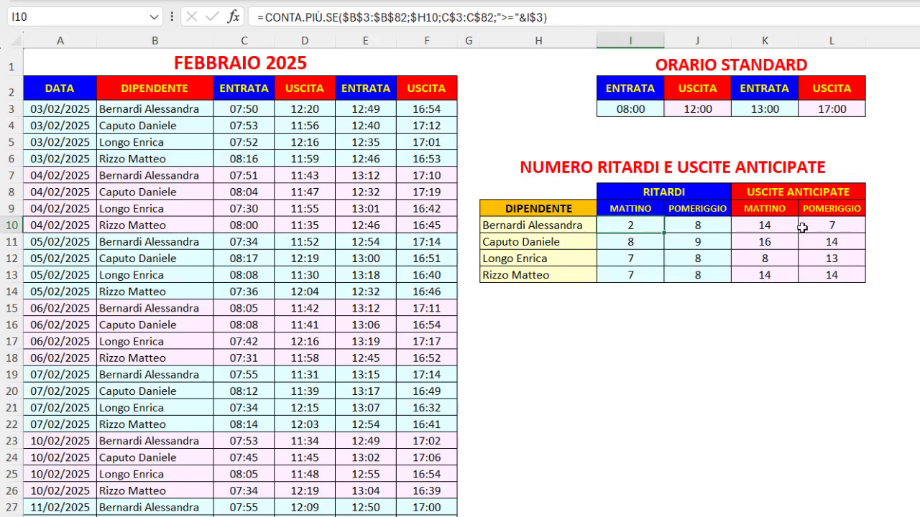
pyautogui.moveTo(630, 225); pyautogui.dragTo(830, 272)
pyautogui.click(849, 173)
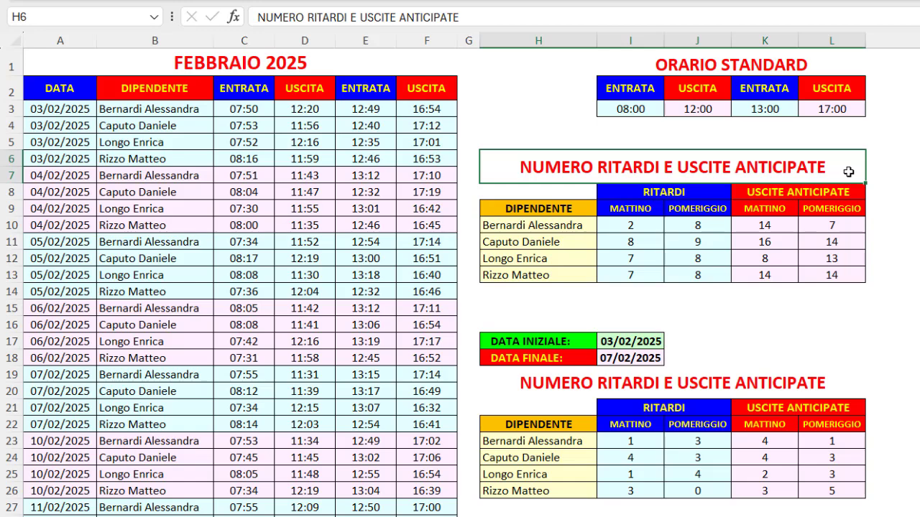
# - Check the DATA INIZIALE and DATA FINALE cells I17 and I18, and select the lower table's title
pyautogui.click(640, 341)
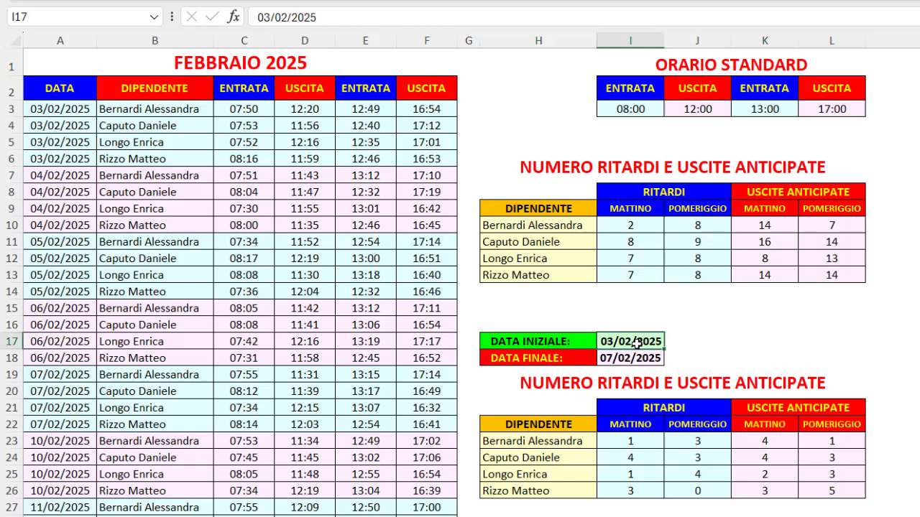
pyautogui.click(631, 358)
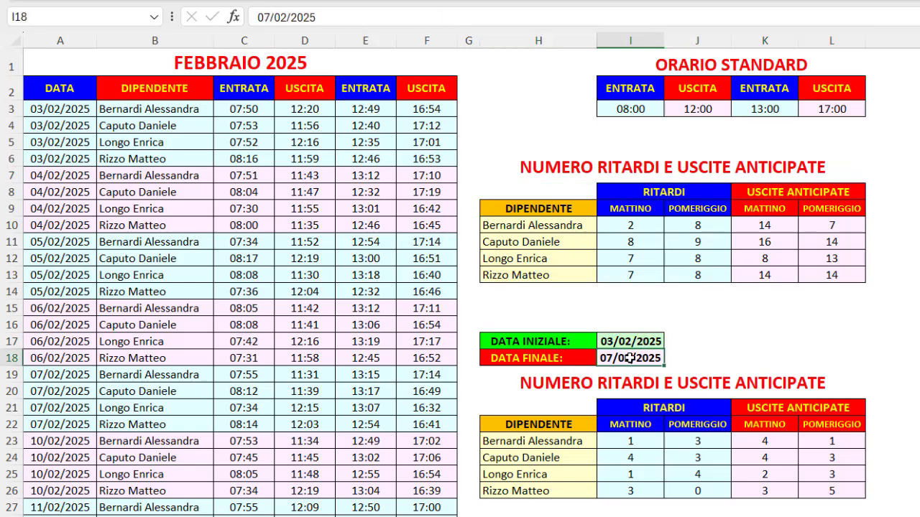
pyautogui.click(508, 382)
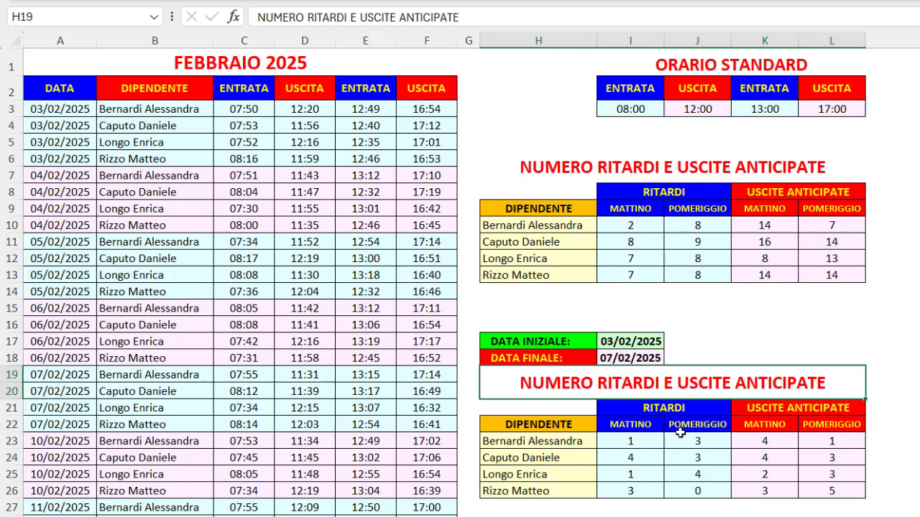
# - Open the CONTA.PIÙ.SE formula in I23 and highlight its two date ranges with the start and end date criteria
pyautogui.click(656, 442)
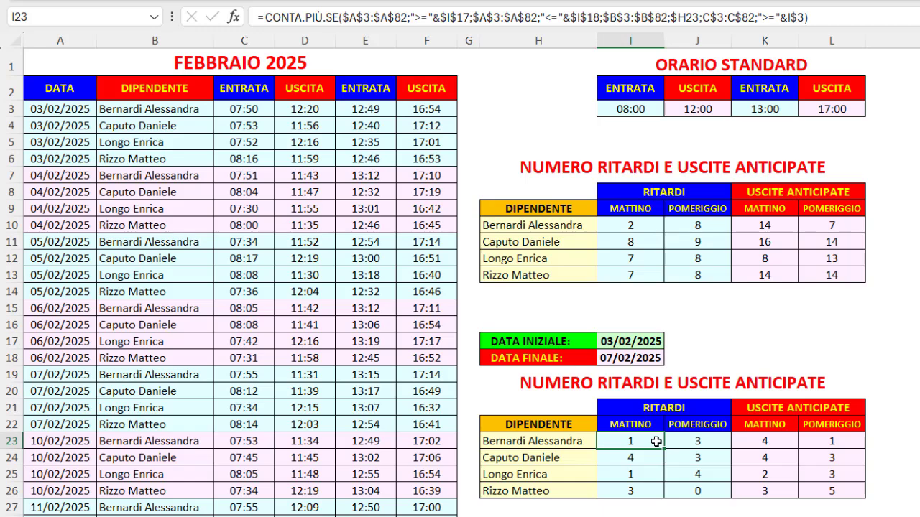
pyautogui.click(380, 13)
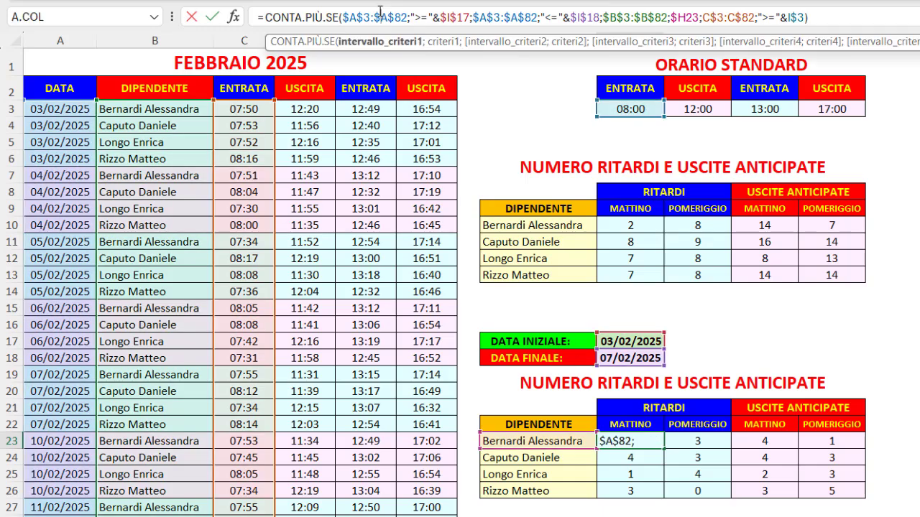
pyautogui.click(386, 49)
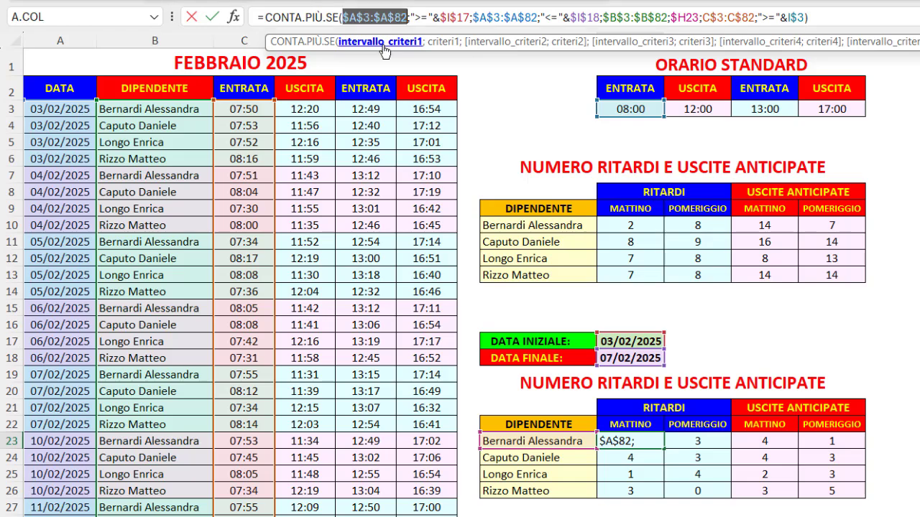
pyautogui.click(444, 43)
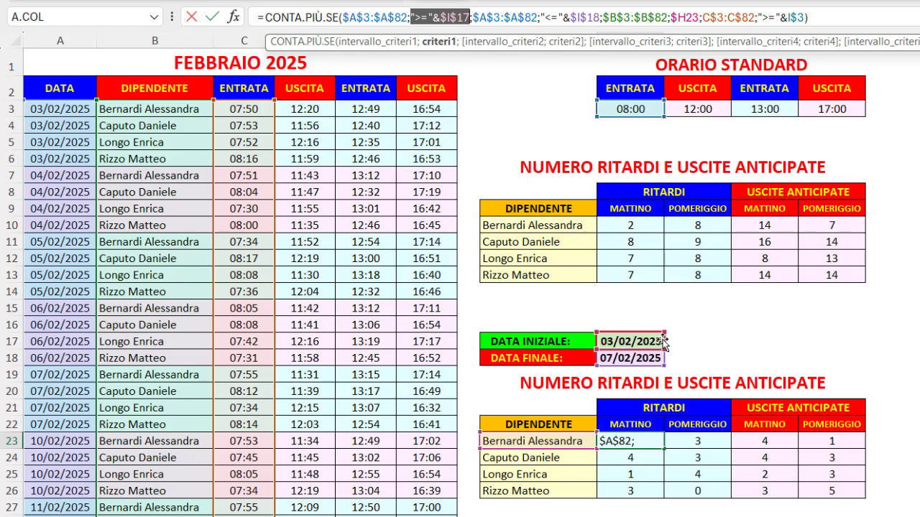
pyautogui.click(491, 45)
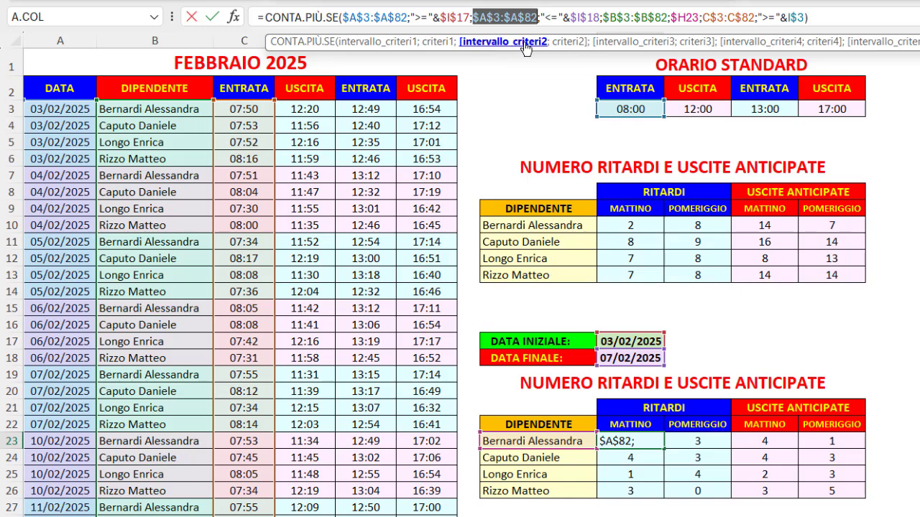
pyautogui.click(563, 44)
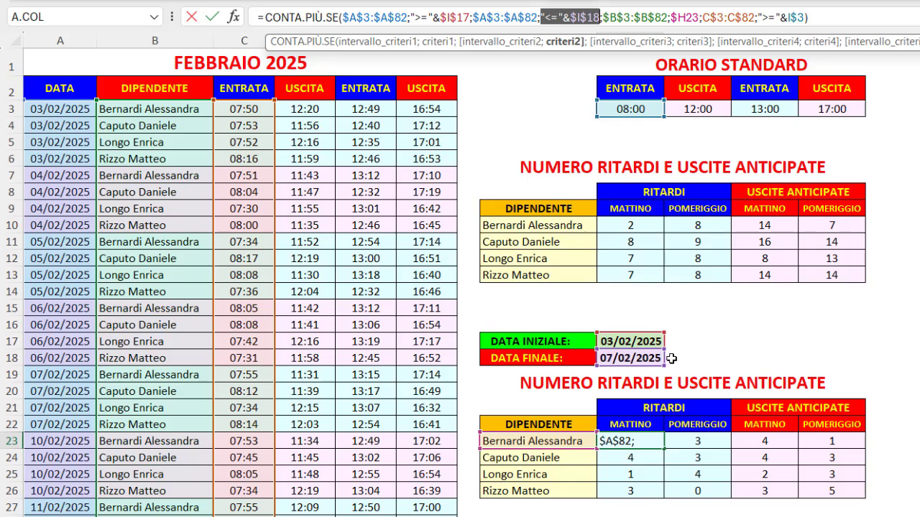
# - Highlight the employee and morning entry ranges and criteria in the I23 formula, and close it without changes
pyautogui.click(622, 43)
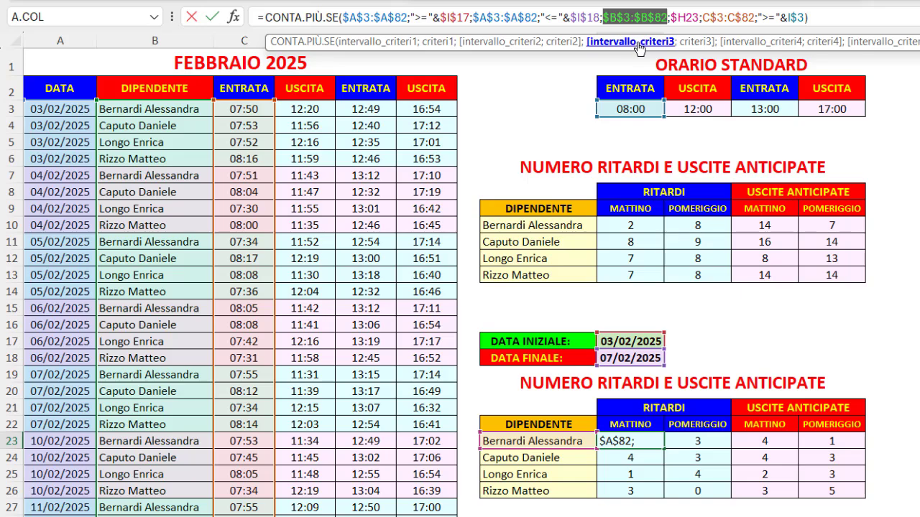
pyautogui.click(701, 43)
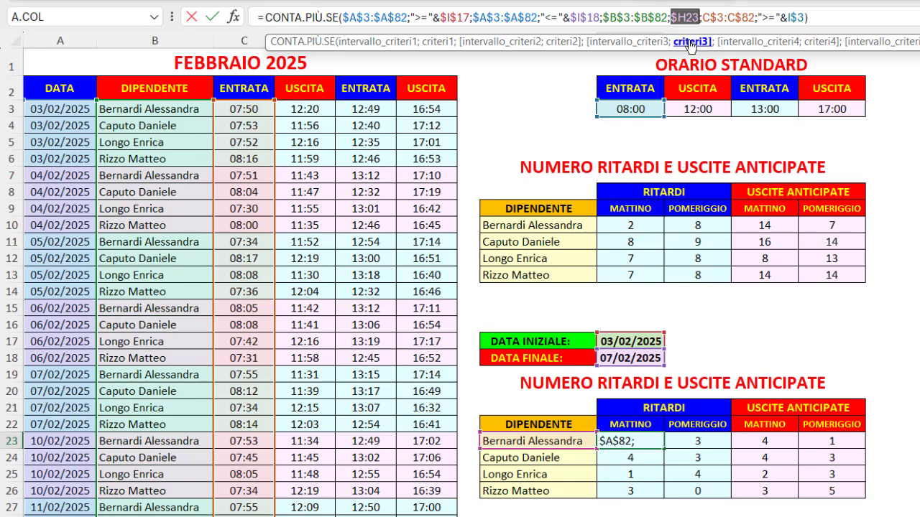
pyautogui.click(740, 44)
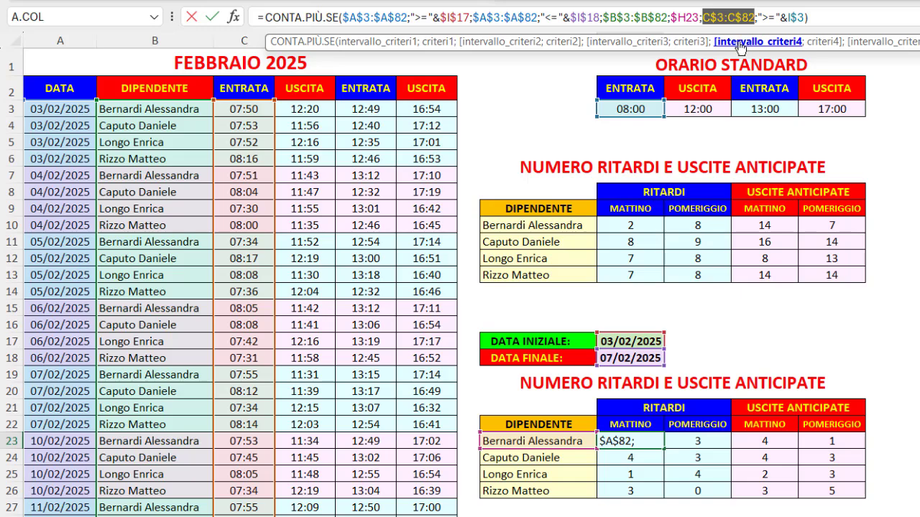
pyautogui.click(819, 44)
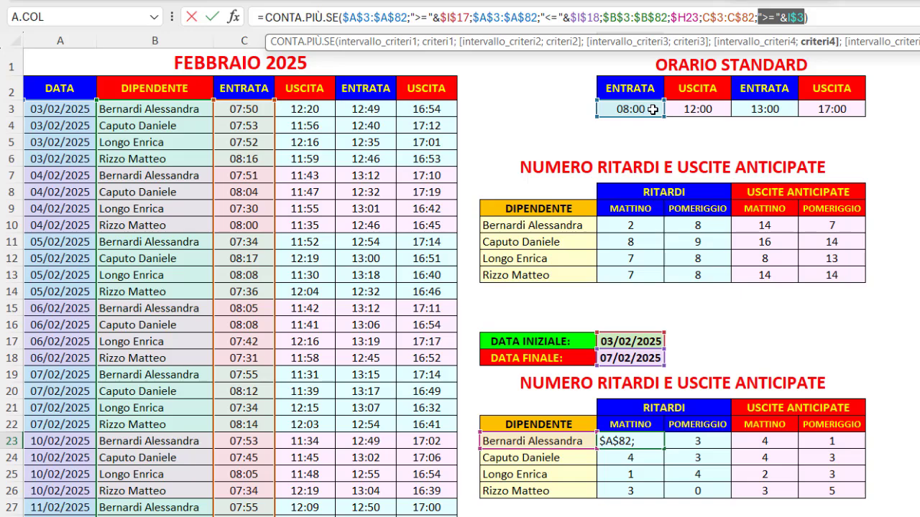
pyautogui.hotkey('ctrl', 'Return')
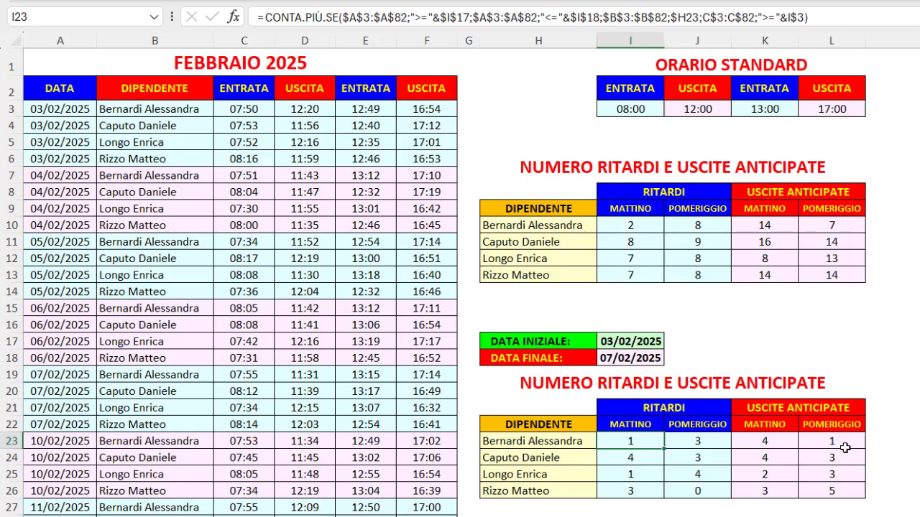
# - View the date-limited CONTA.PIÙ.SE formulas in J23, K23 and L23, and select the FEBBRAIO 2025 title
pyautogui.click(715, 443)
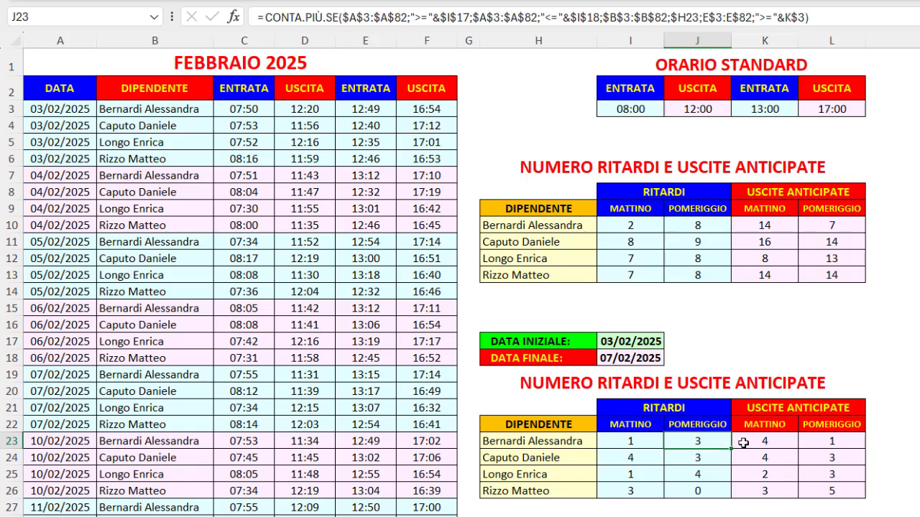
pyautogui.click(745, 442)
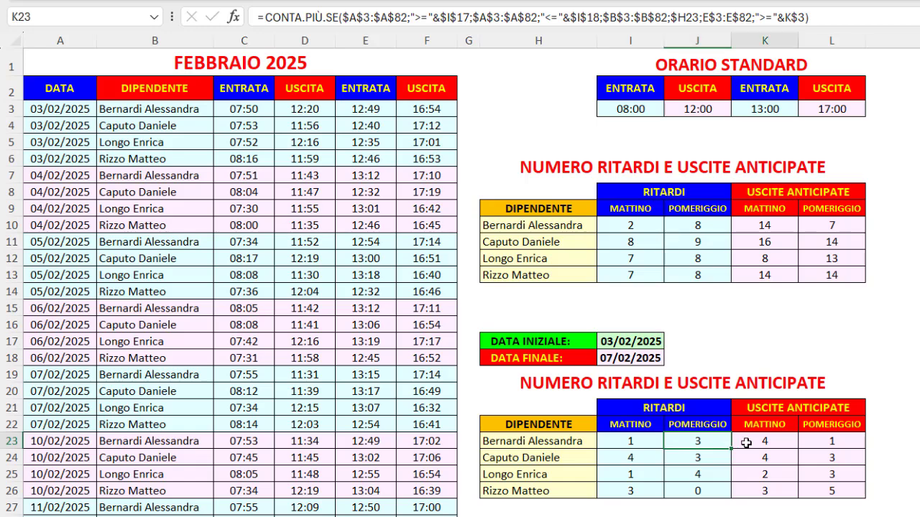
pyautogui.click(816, 440)
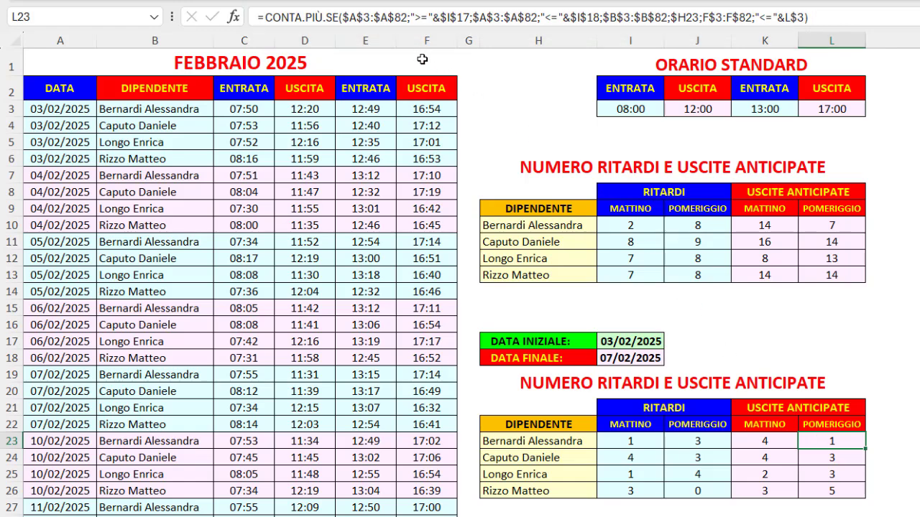
pyautogui.click(422, 57)
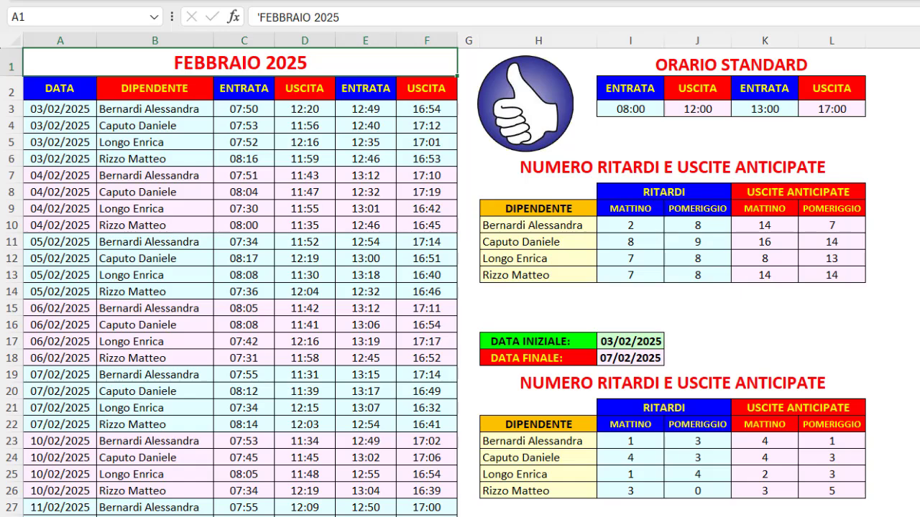